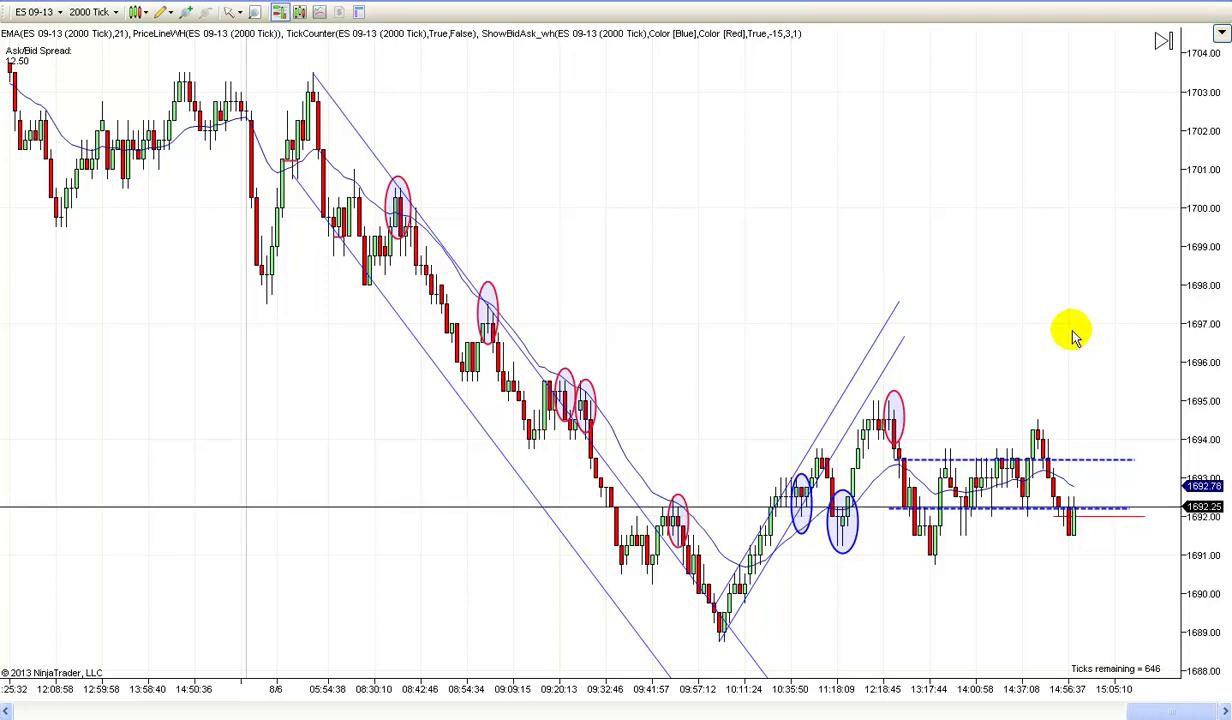
- Examine the ES 09-13 2000-tick chart from the 8/6 downtrend channel to the latest bars in the afternoon trading range
drag(1073, 337, 1054, 342)
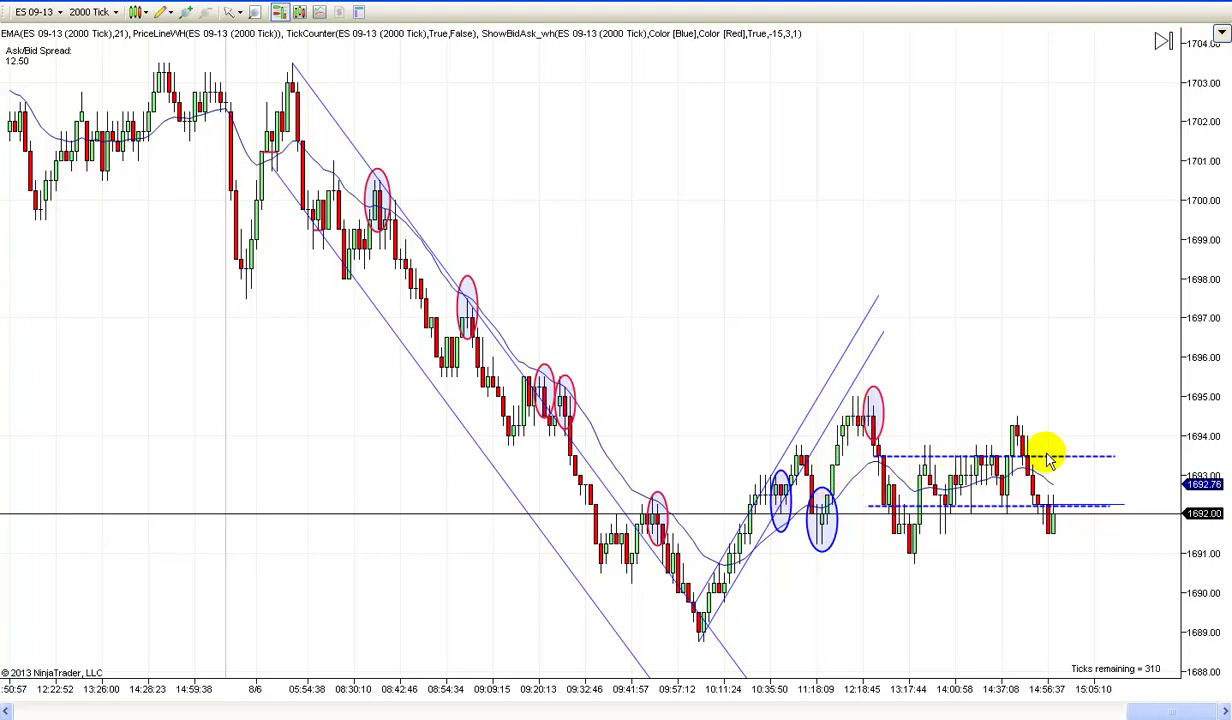
scroll(1017, 366, up, 1)
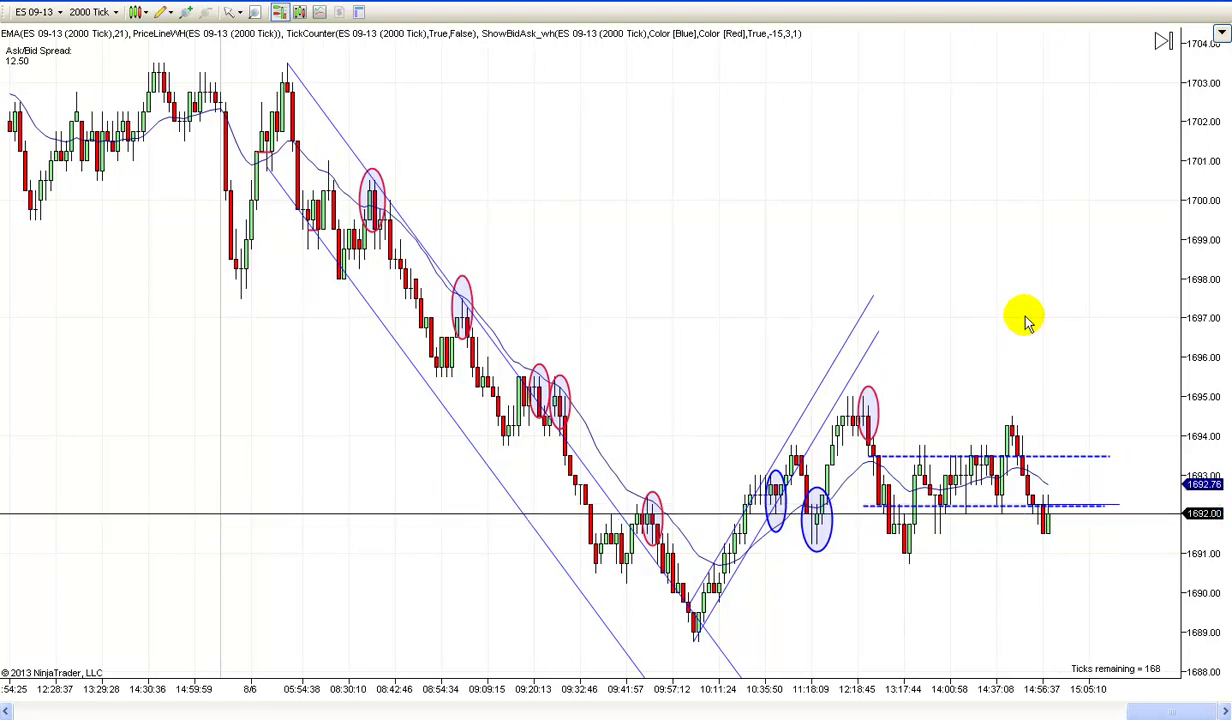
drag(1027, 320, 1022, 323)
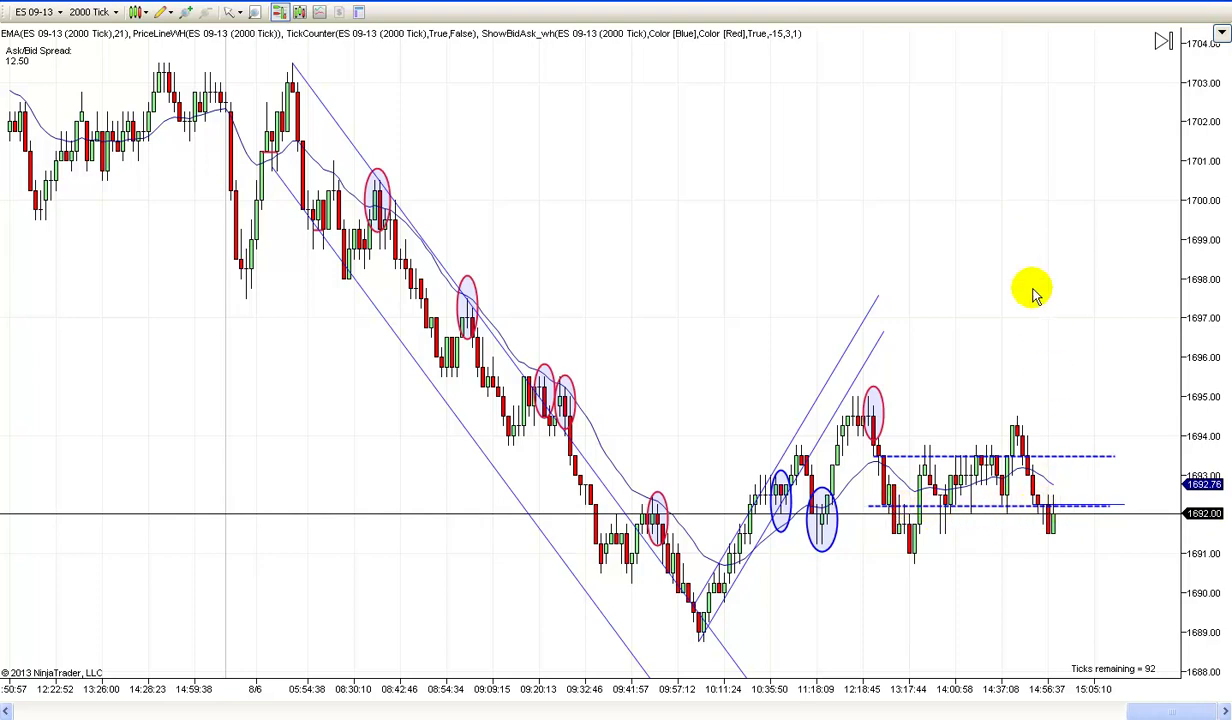
drag(1039, 292, 1015, 290)
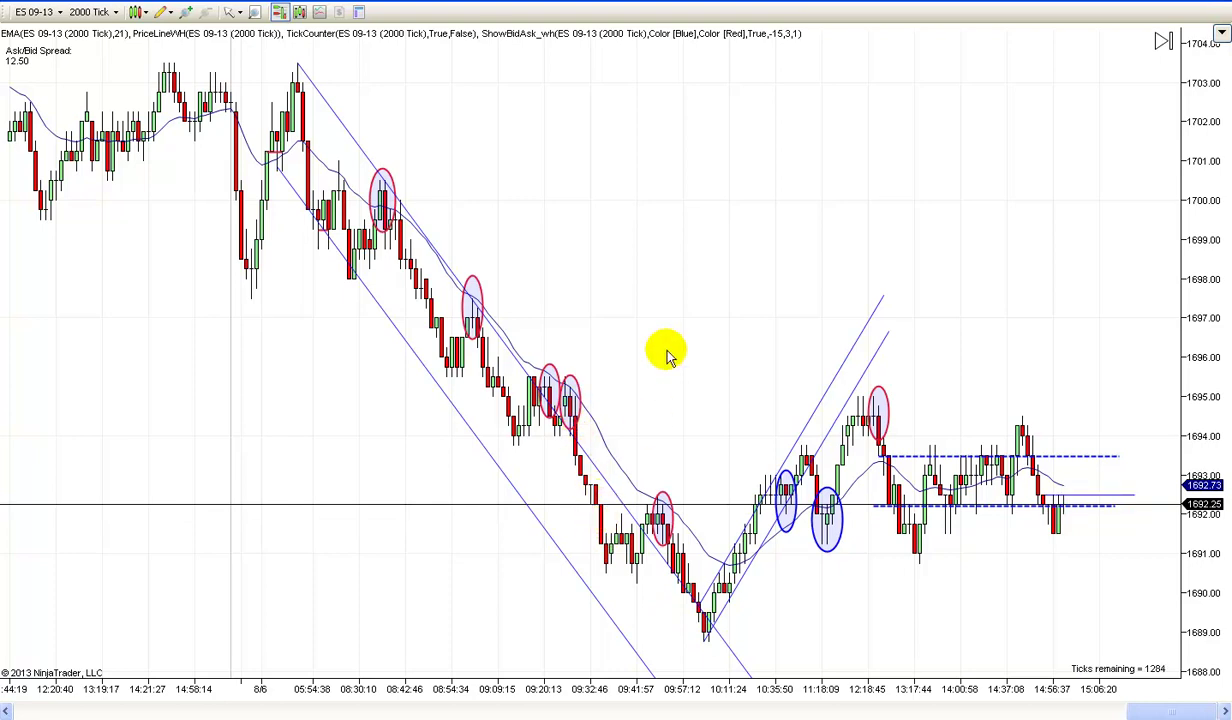
scroll(700, 360, up, 1)
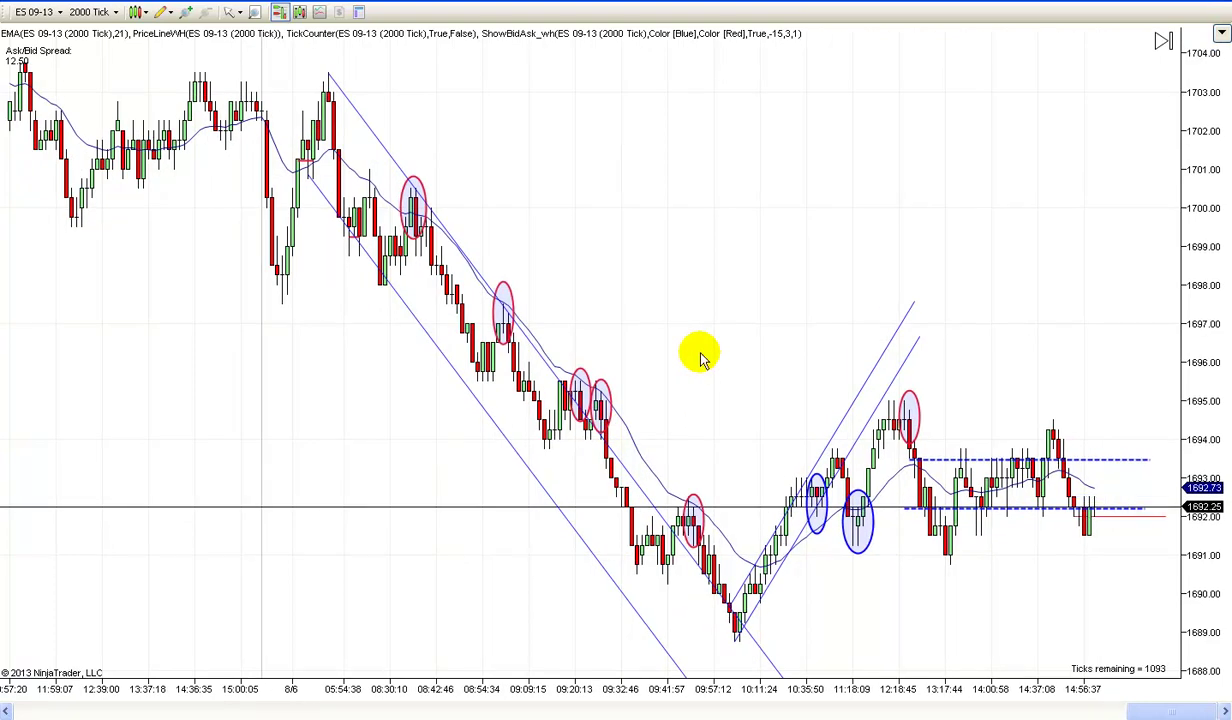
scroll(700, 360, up, 1)
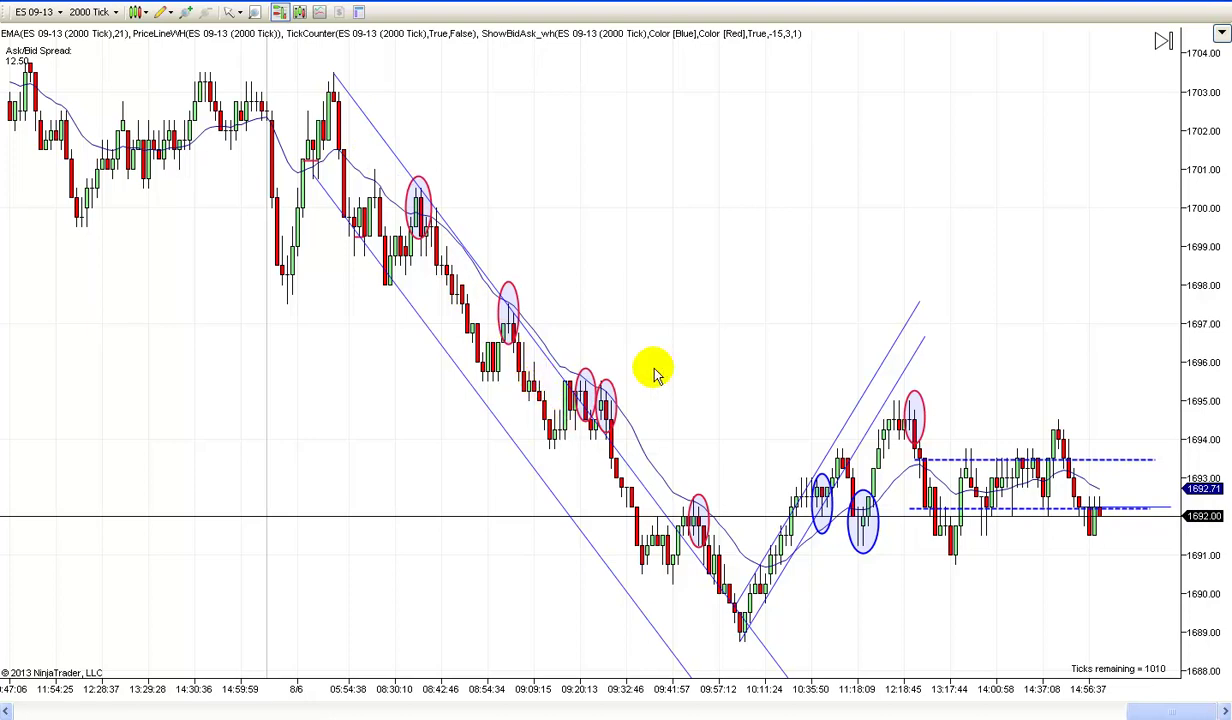
scroll(730, 295, down, 4)
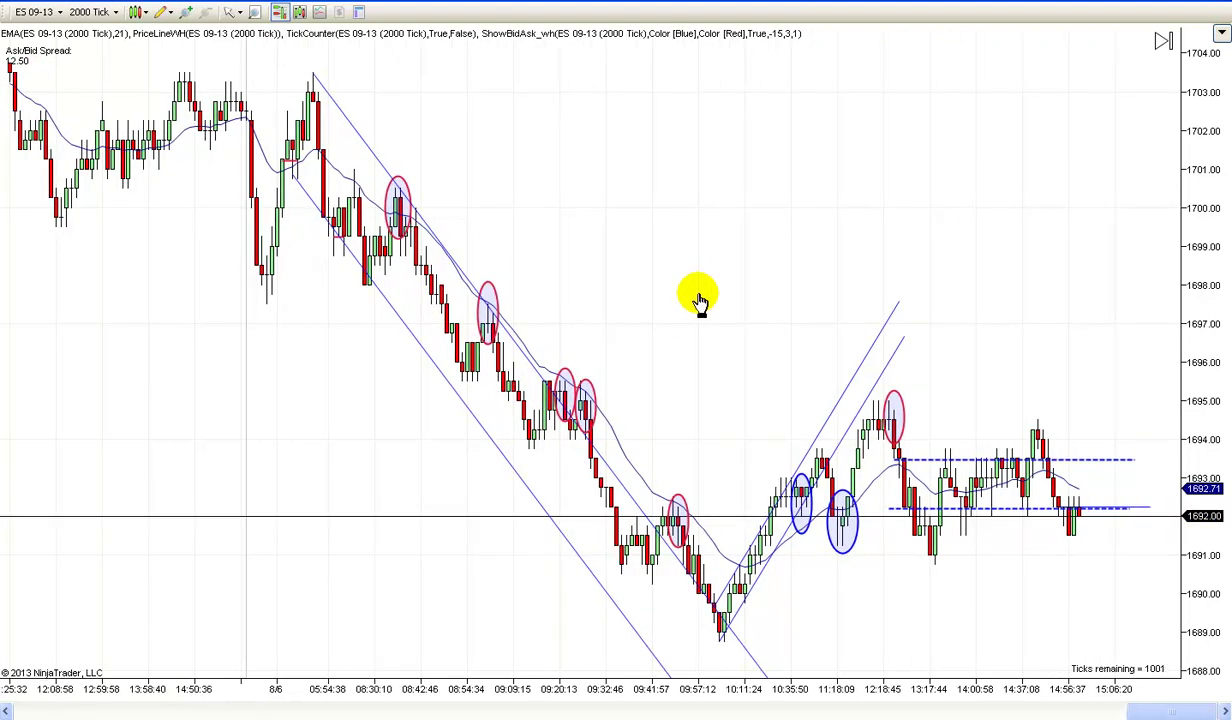
scroll(697, 300, down, 1)
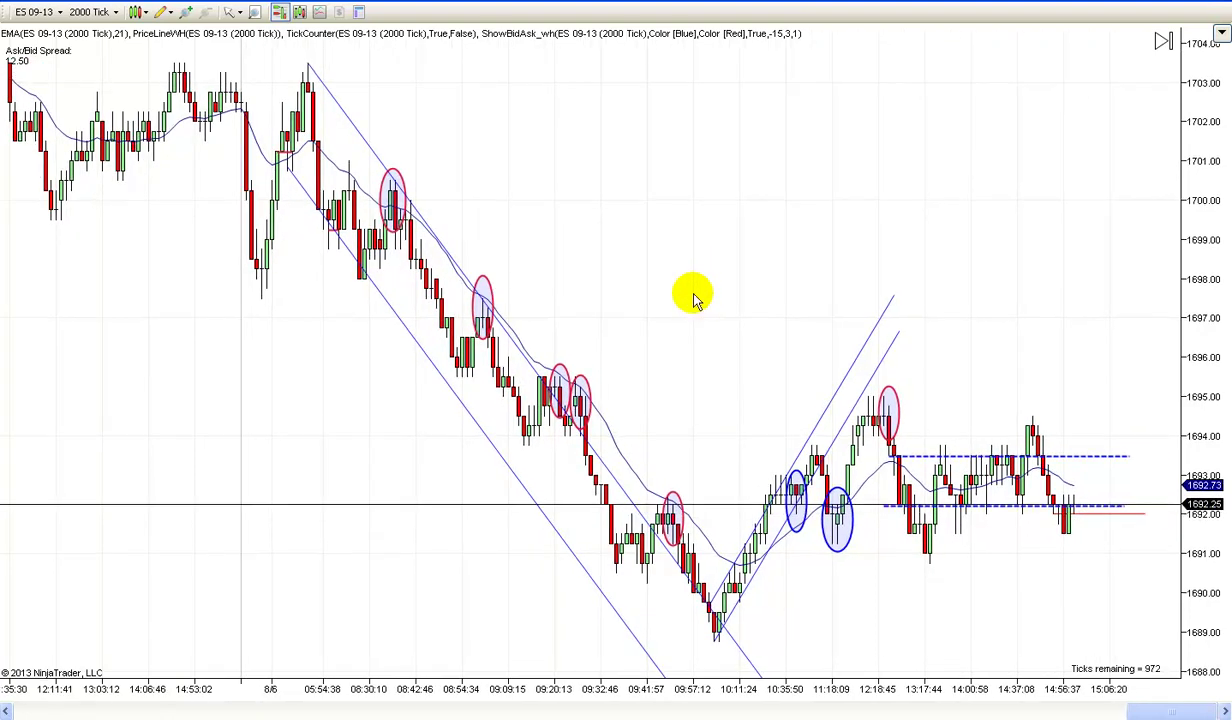
drag(695, 299, 705, 299)
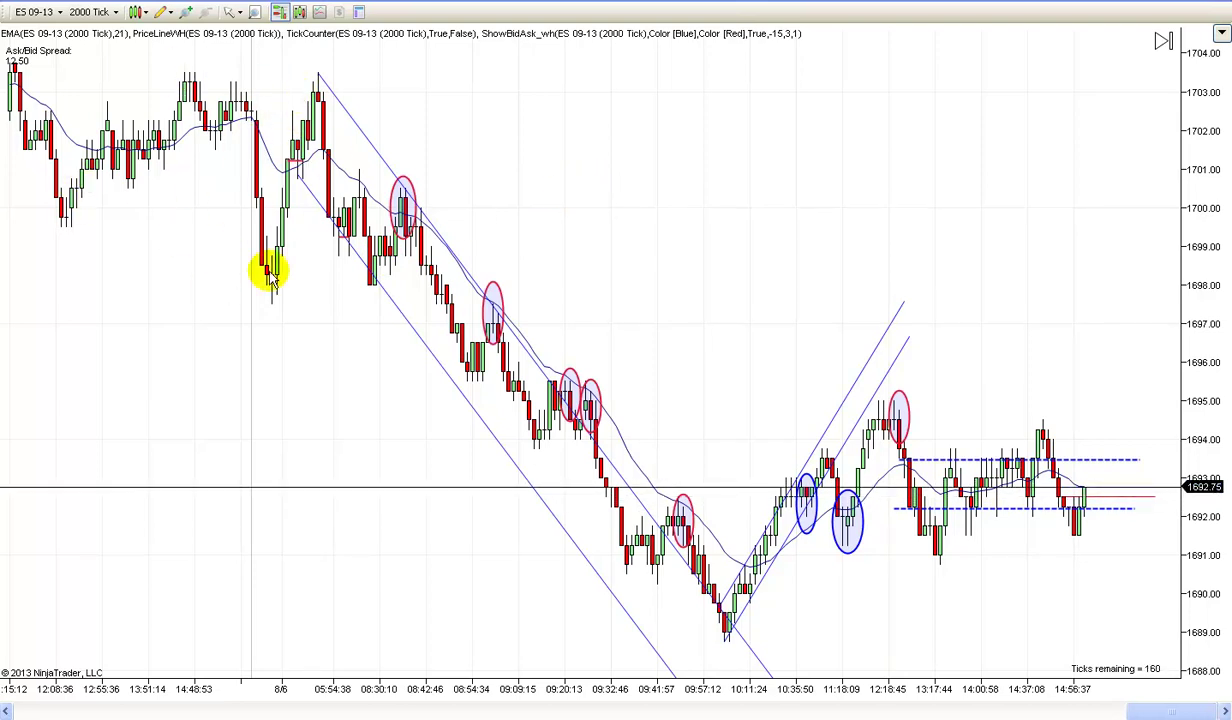
- Steepen the lower downtrend channel line and move it to start at the 8/6 swing high, replacing the old upper trend line
drag(324, 325, 378, 310)
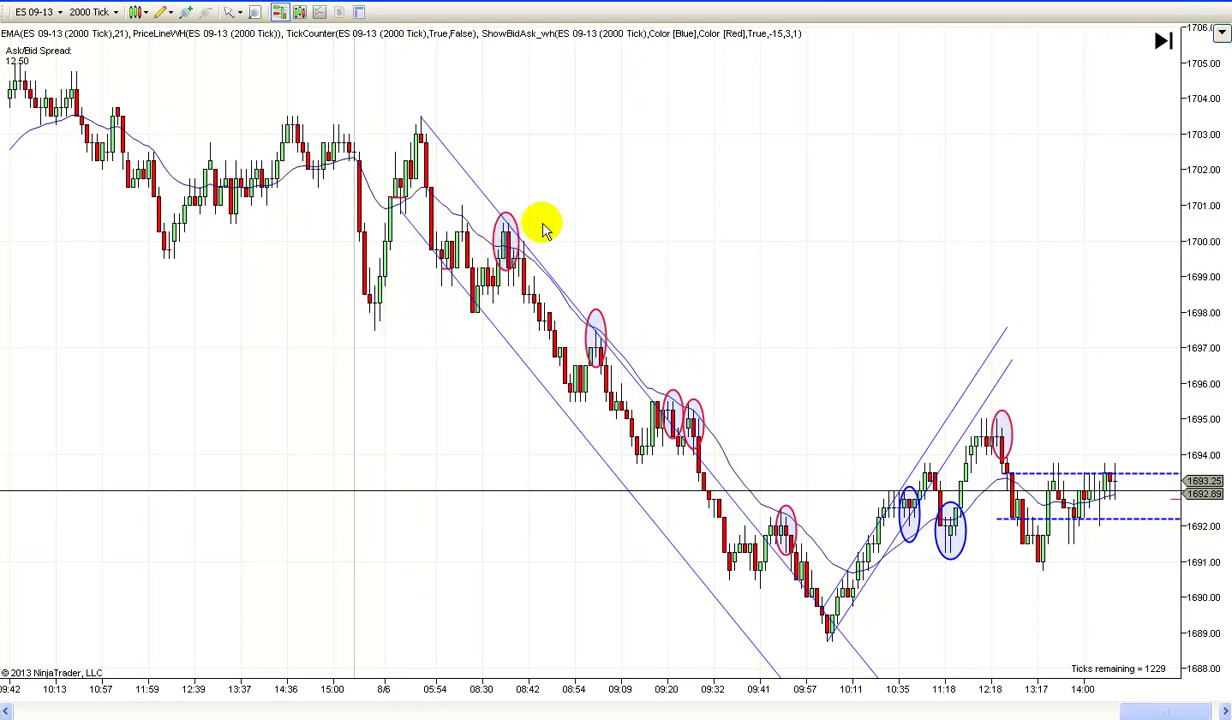
drag(544, 225, 619, 206)
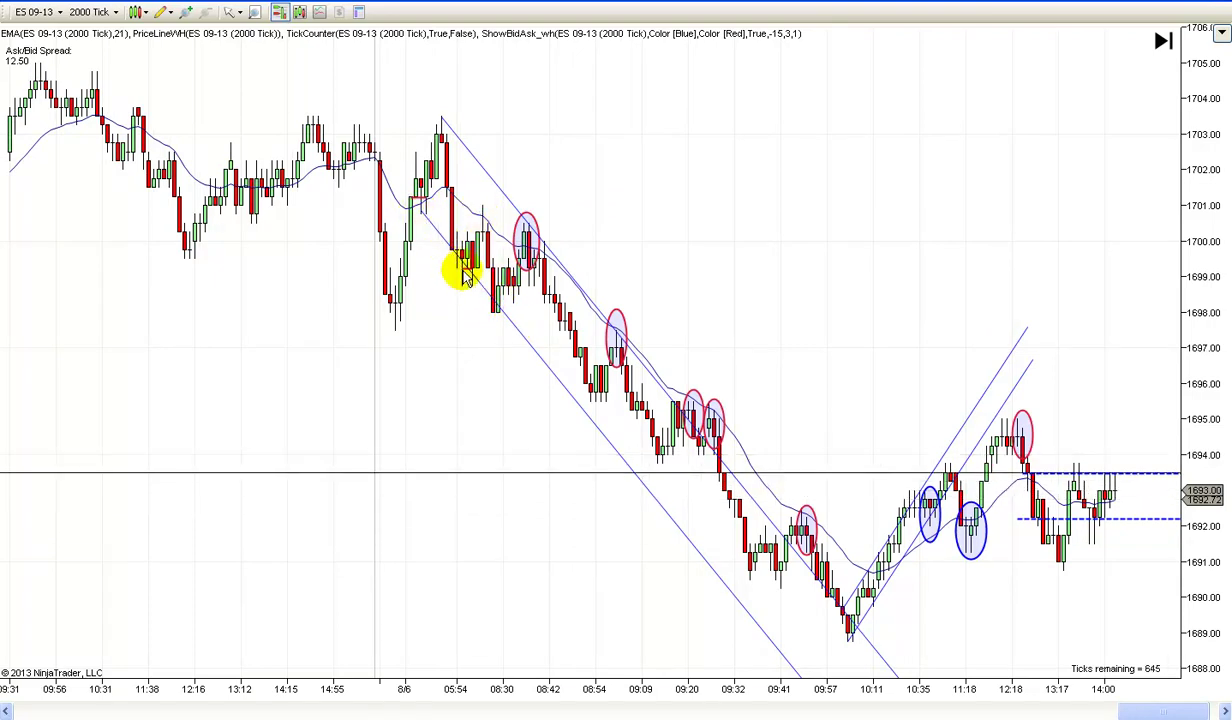
click(531, 345)
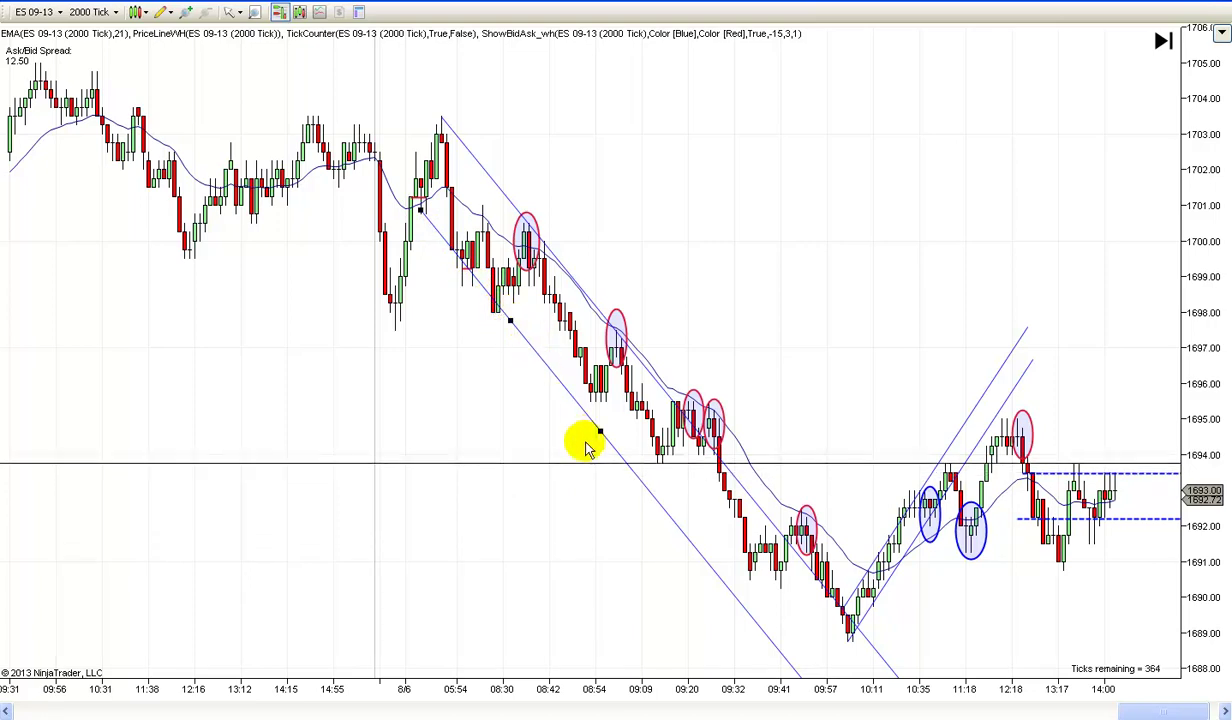
drag(597, 430, 589, 441)
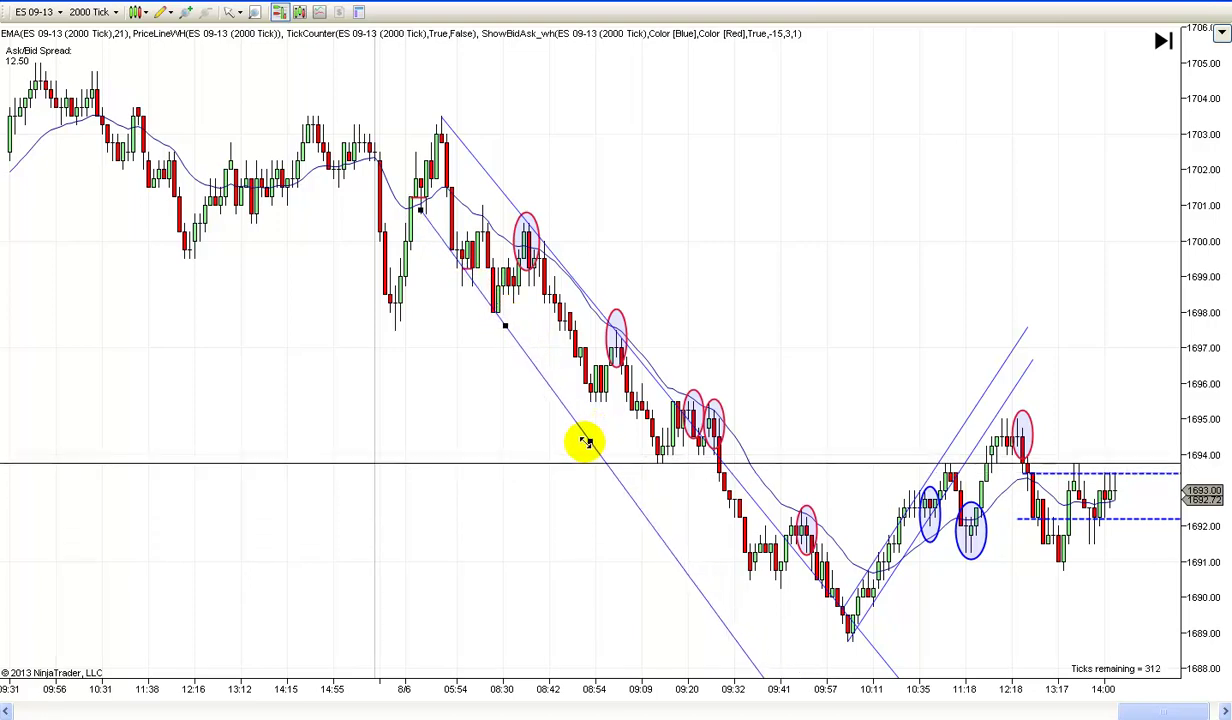
click(508, 345)
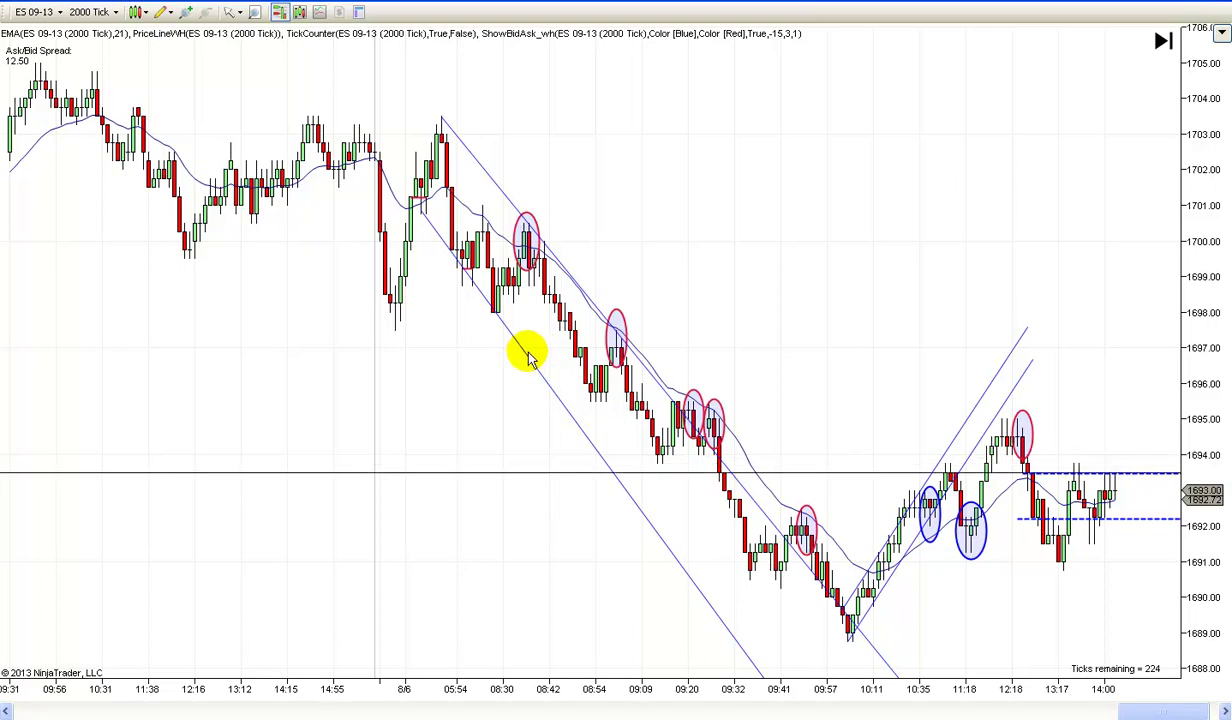
drag(527, 357, 545, 257)
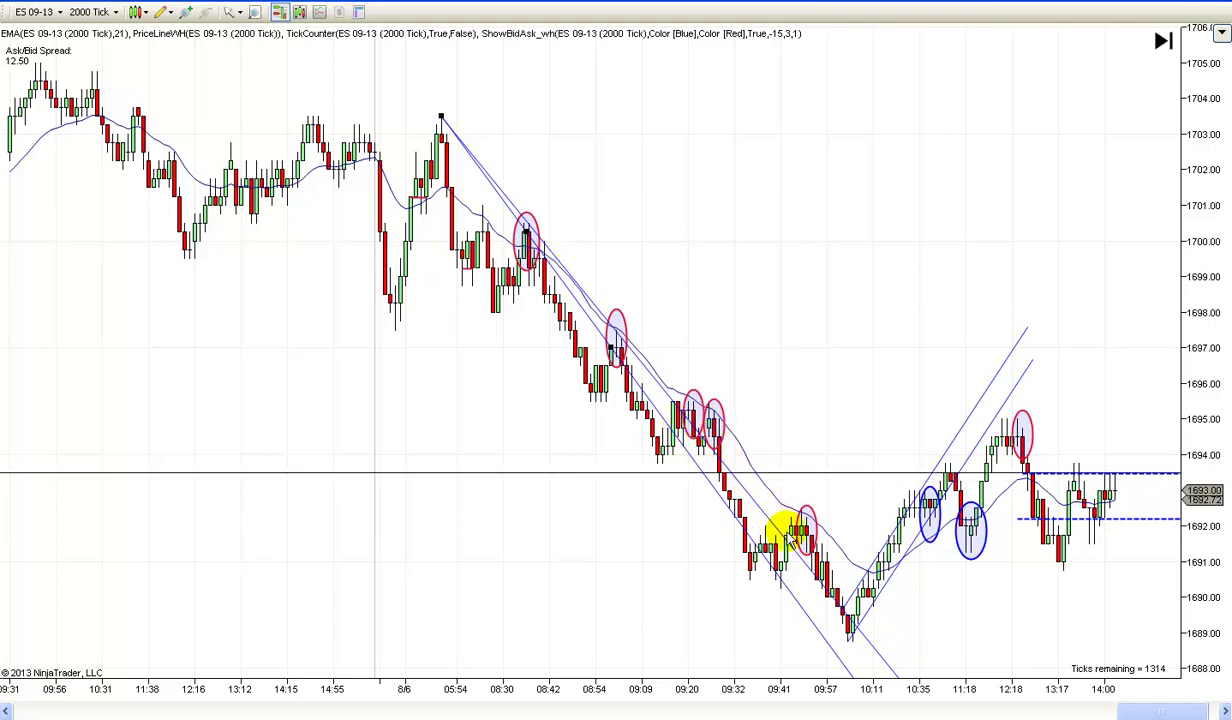
click(637, 390)
- Duplicate the new upper trend line and place the copy along the downtrend's swing lows as a parallel lower channel line
right_click(637, 388)
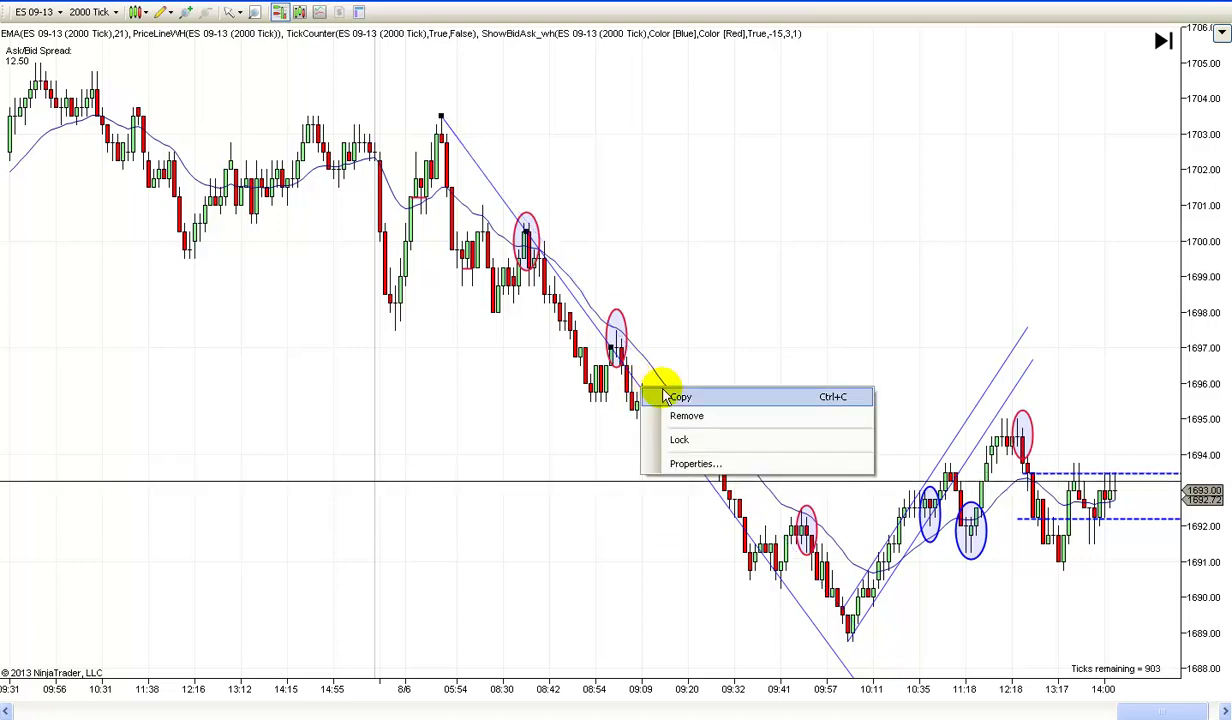
click(655, 378)
right_click(710, 258)
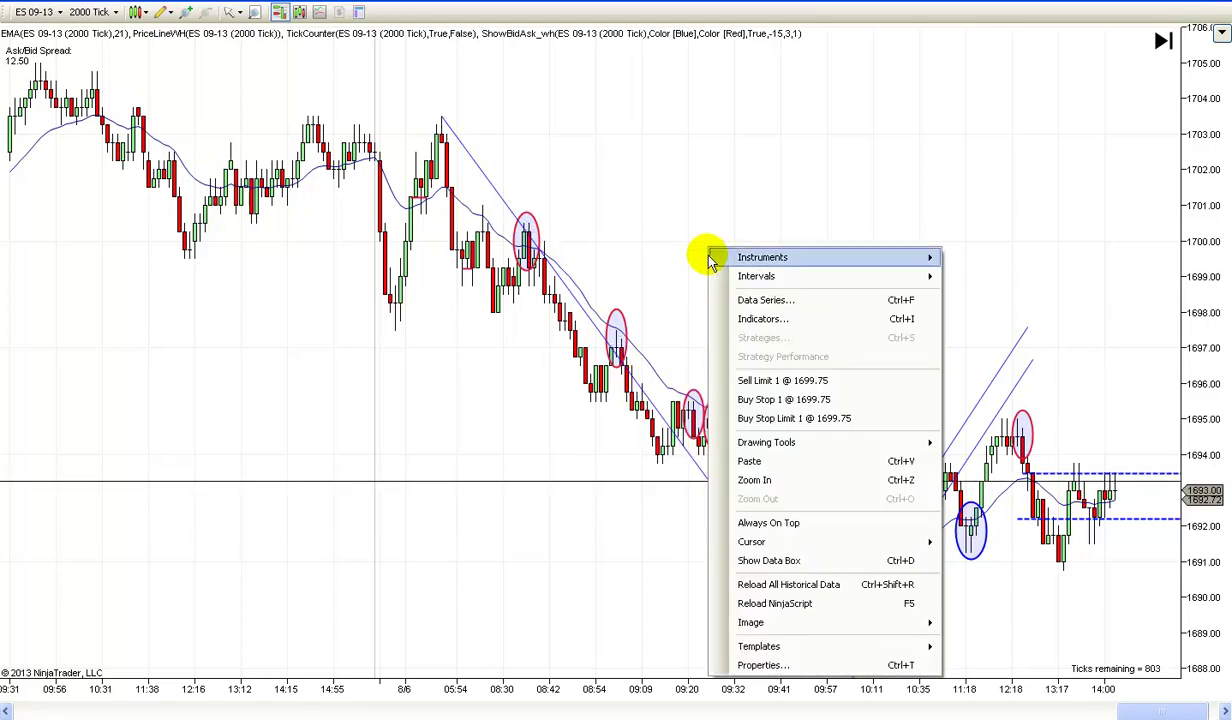
click(749, 461)
click(540, 315)
drag(540, 315, 525, 349)
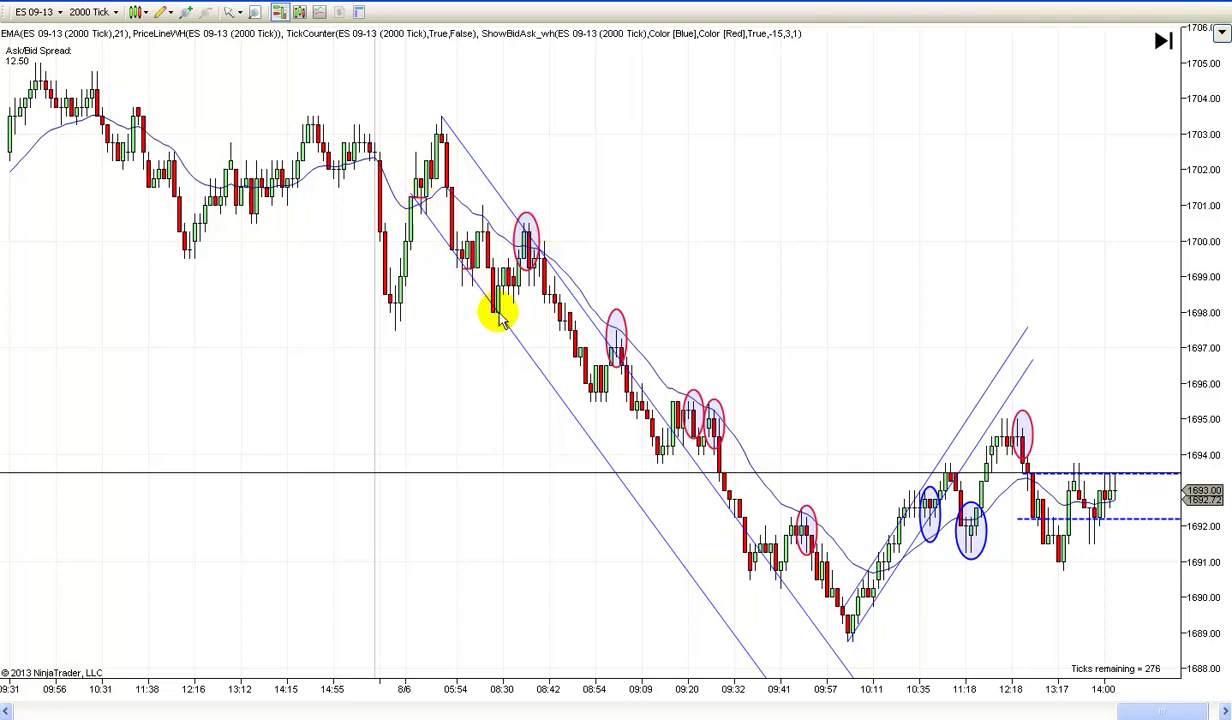
mouse_move(498, 195)
mouse_down()
mouse_move(481, 176)
mouse_move(473, 278)
mouse_move(506, 220)
mouse_move(500, 197)
mouse_up()
click(616, 180)
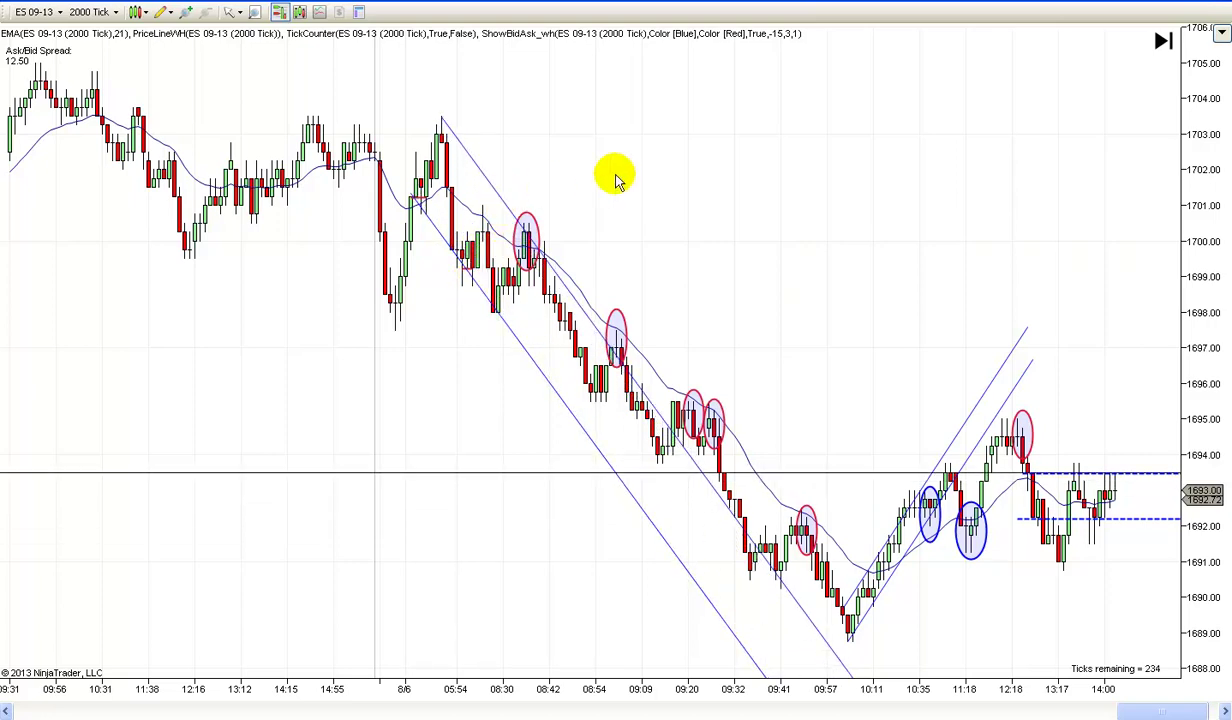
- Check the time and price of the 8/6 swing high with the Cross Hair cursor, and restore the Pointer cursor
scroll(645, 172, up, 4)
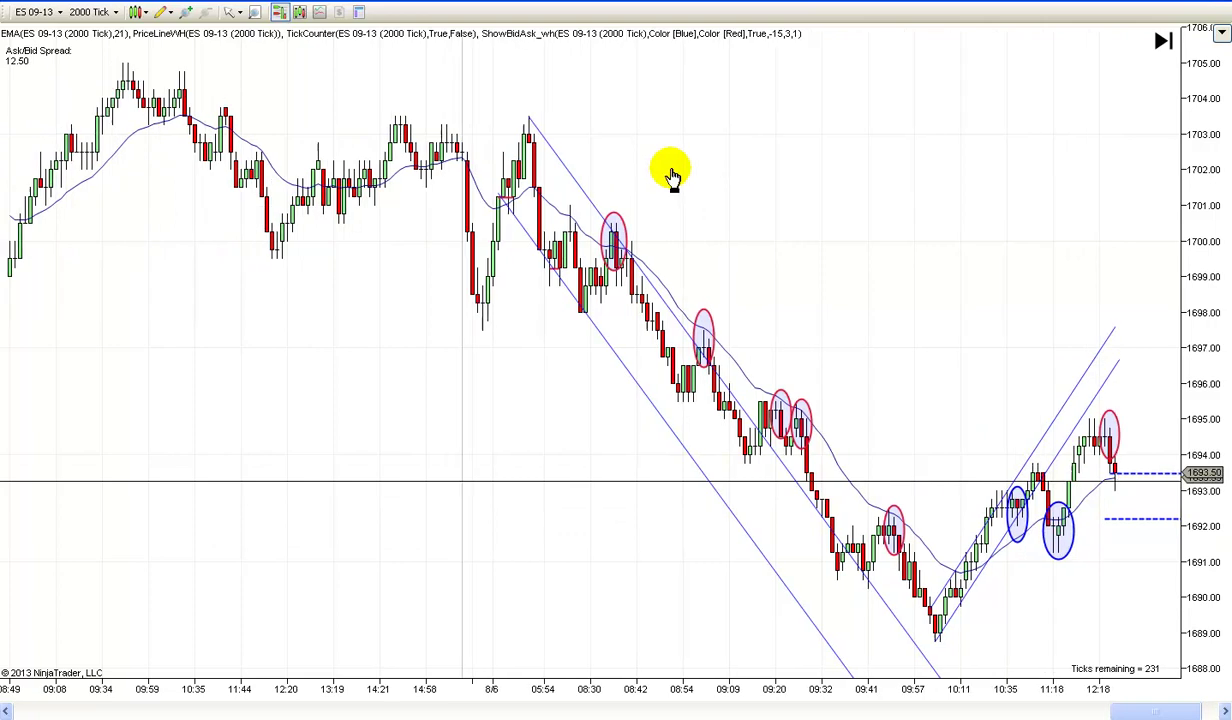
scroll(667, 165, down, 4)
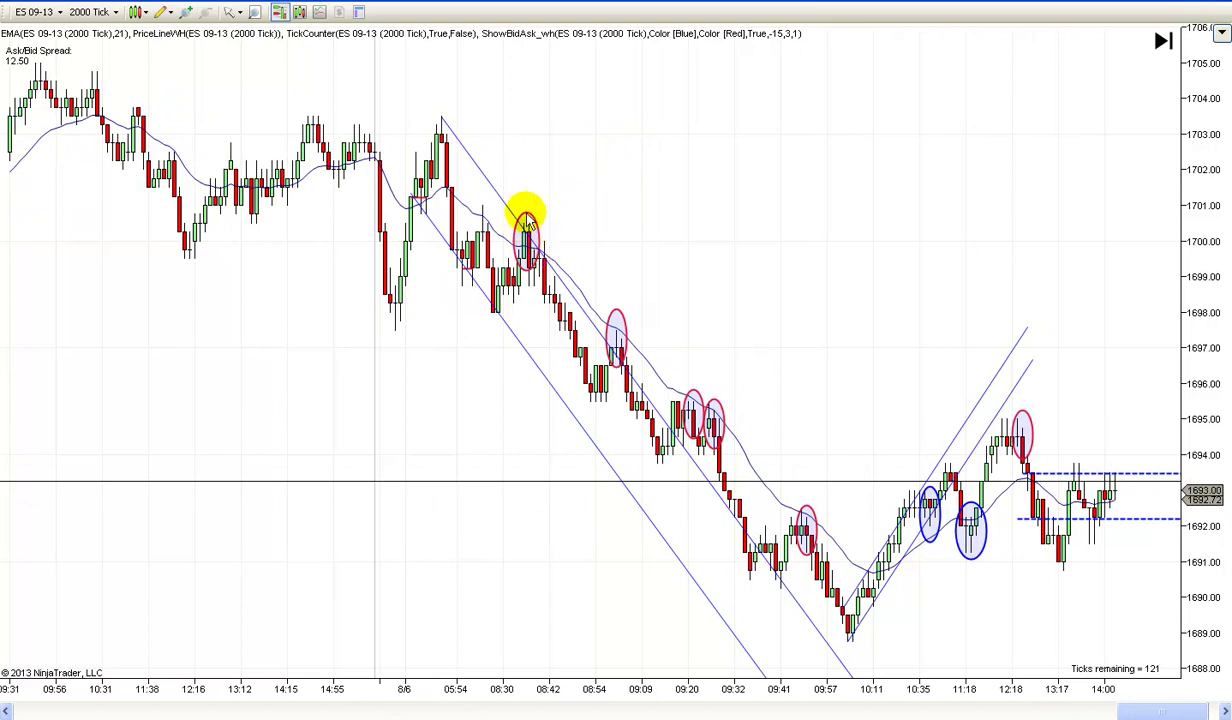
scroll(690, 236, down, 1)
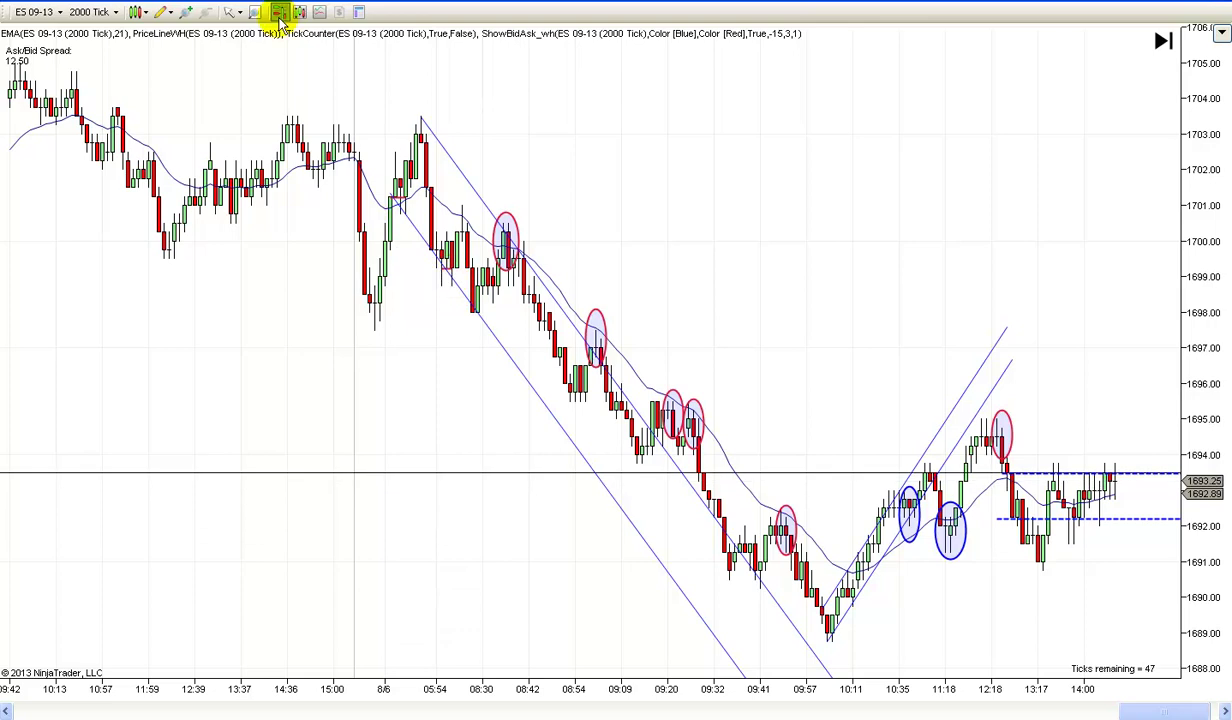
click(238, 12)
click(250, 50)
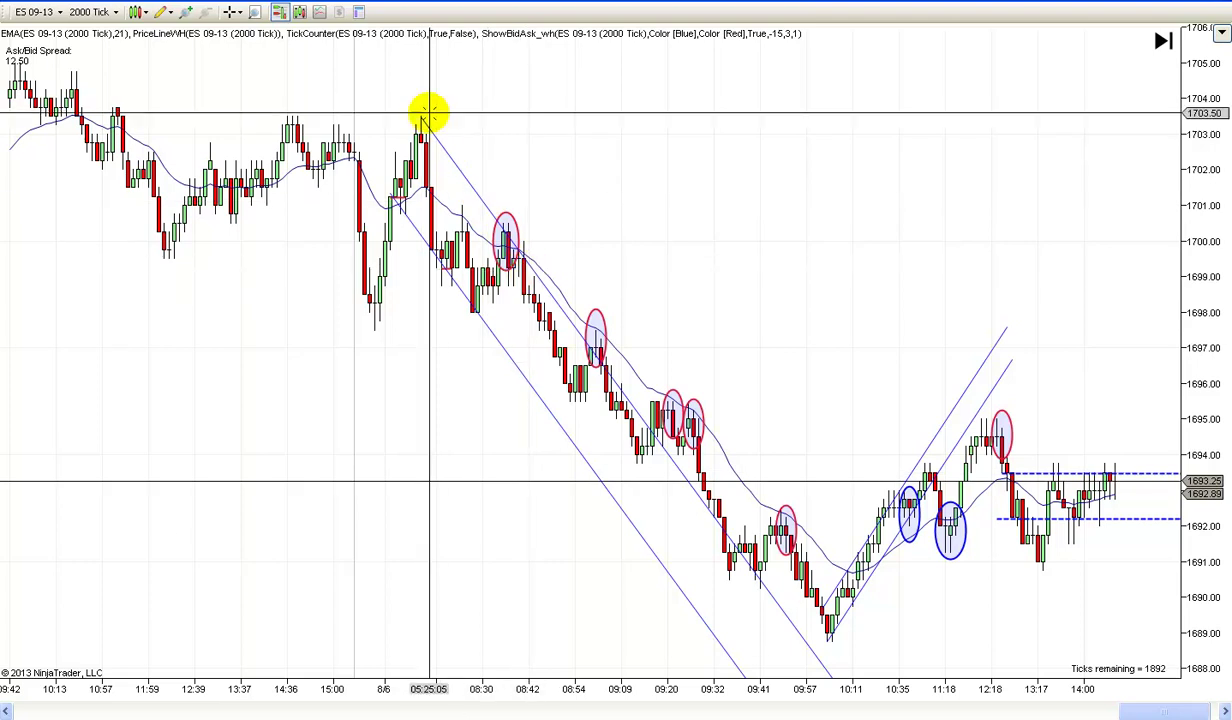
click(232, 11)
click(234, 11)
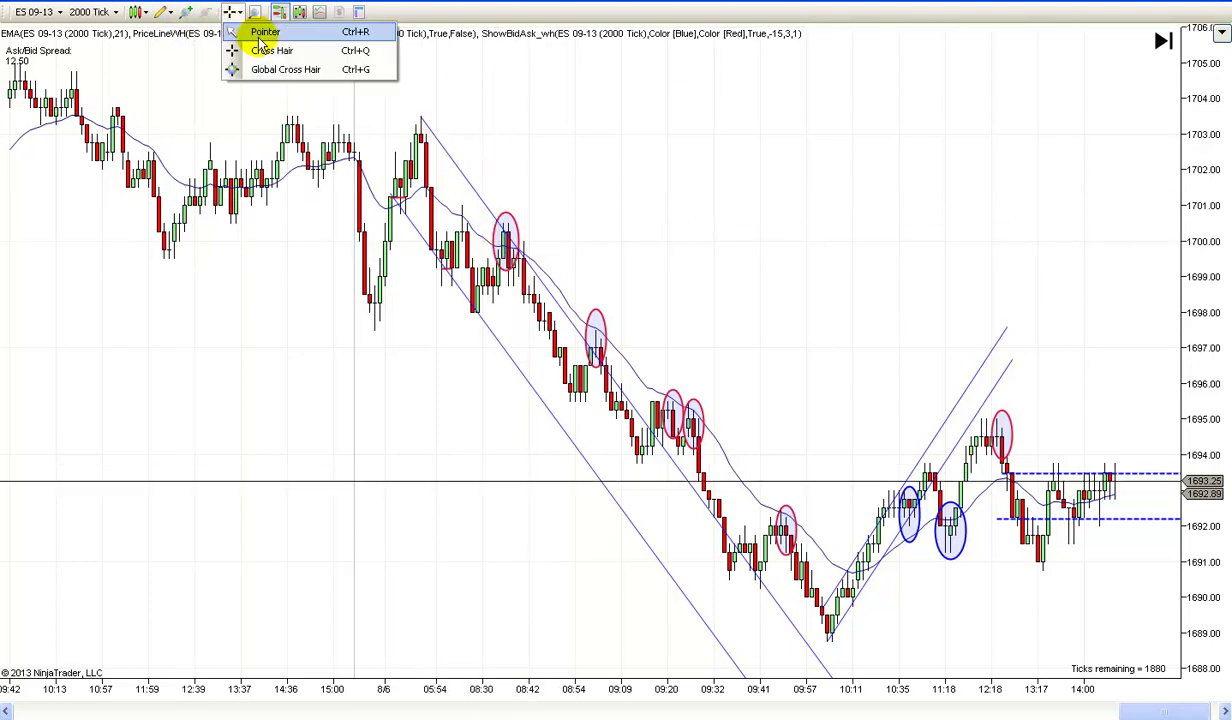
click(266, 34)
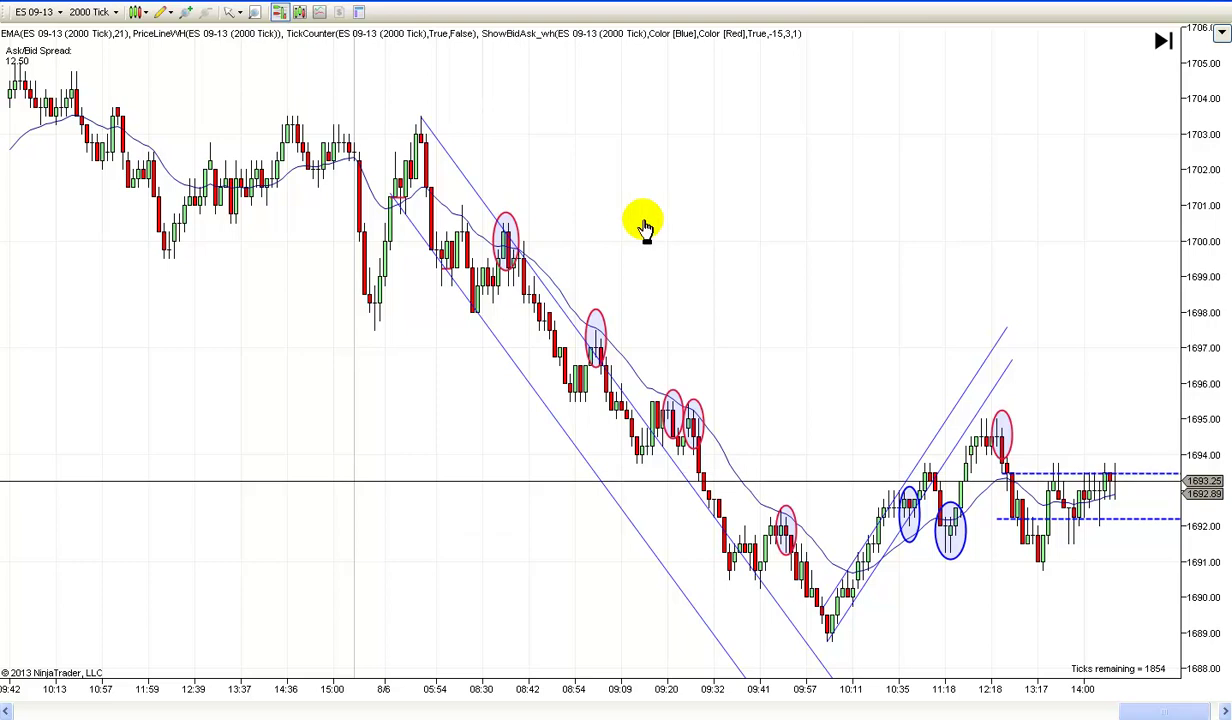
- Duplicate the first red ellipse of the downtrend and place the copy over the small pullback just after it
scroll(641, 230, up, 1)
scroll(641, 230, down, 1)
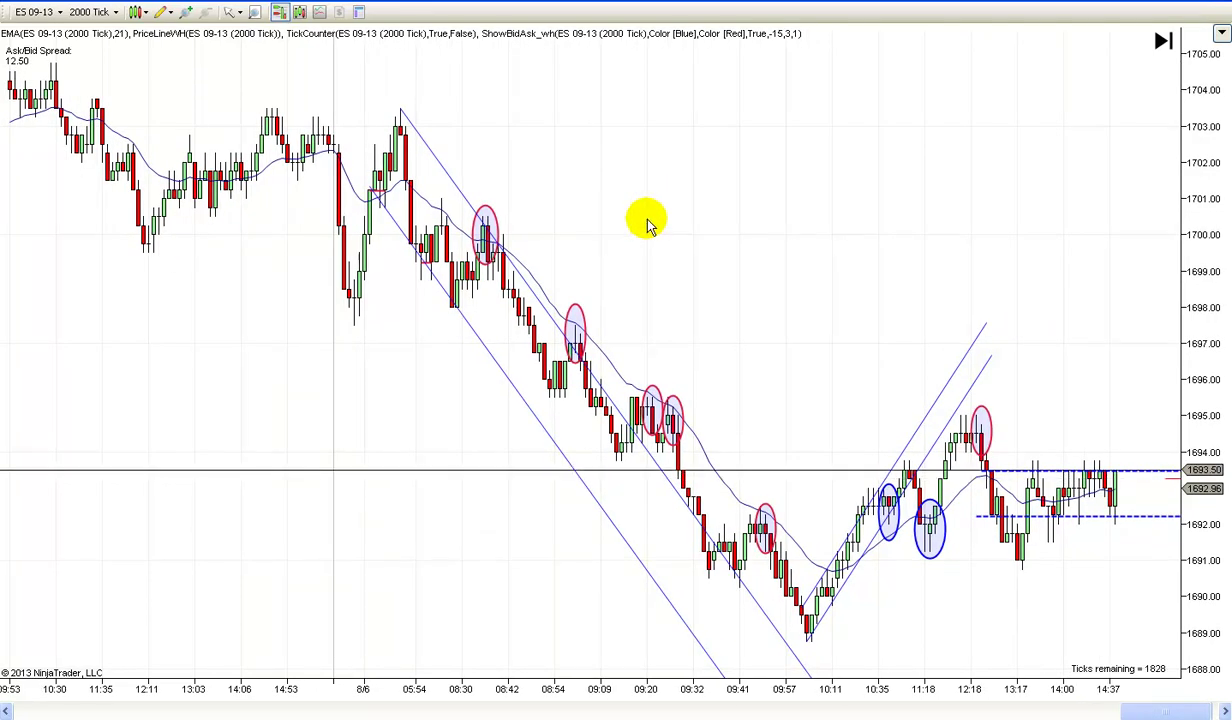
drag(654, 225, 525, 239)
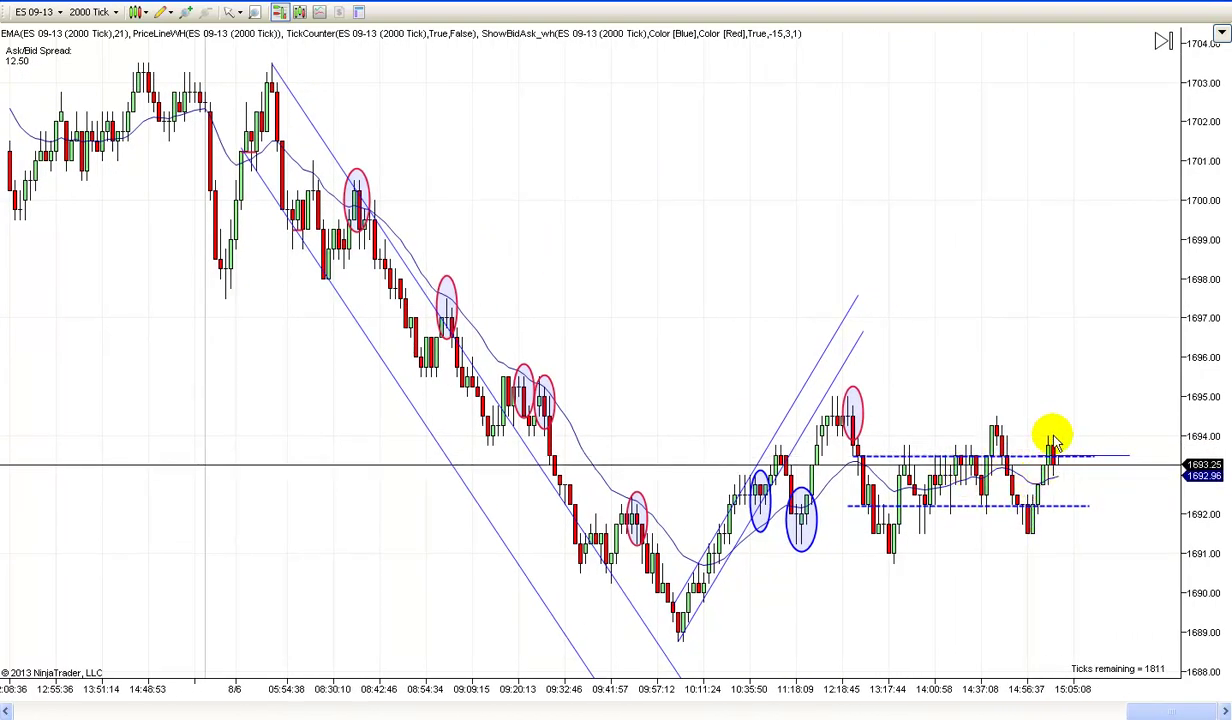
drag(737, 173, 828, 190)
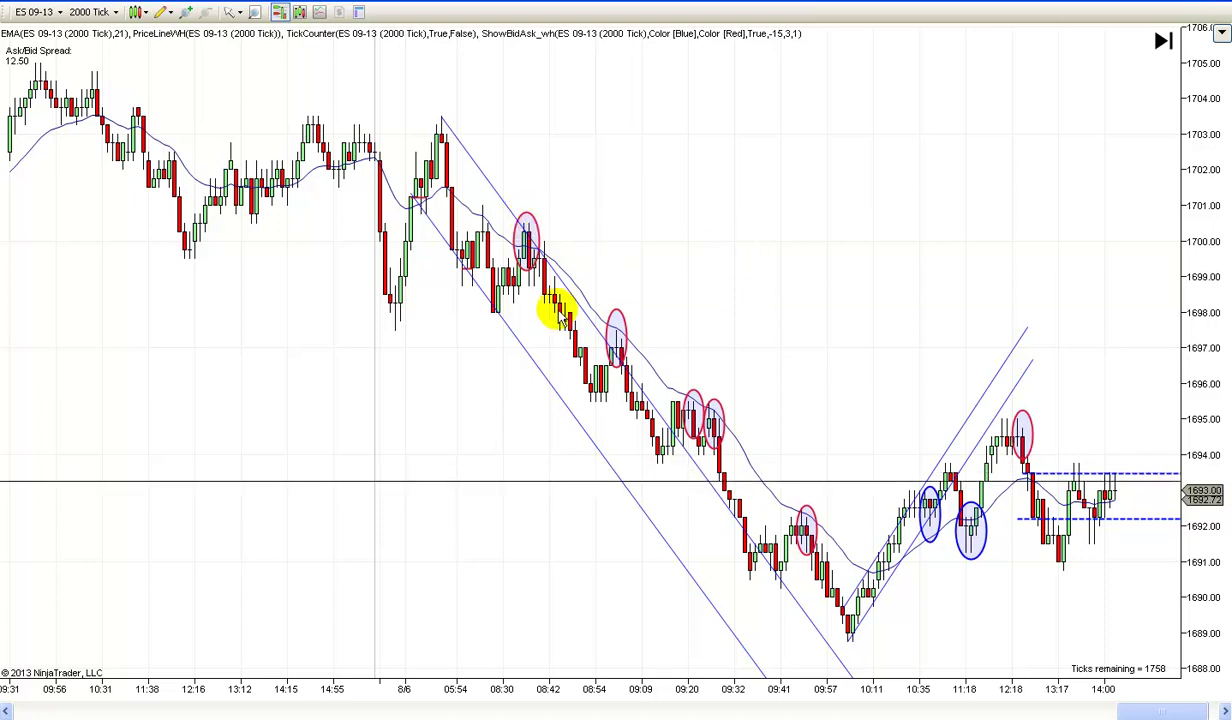
right_click(531, 222)
click(586, 238)
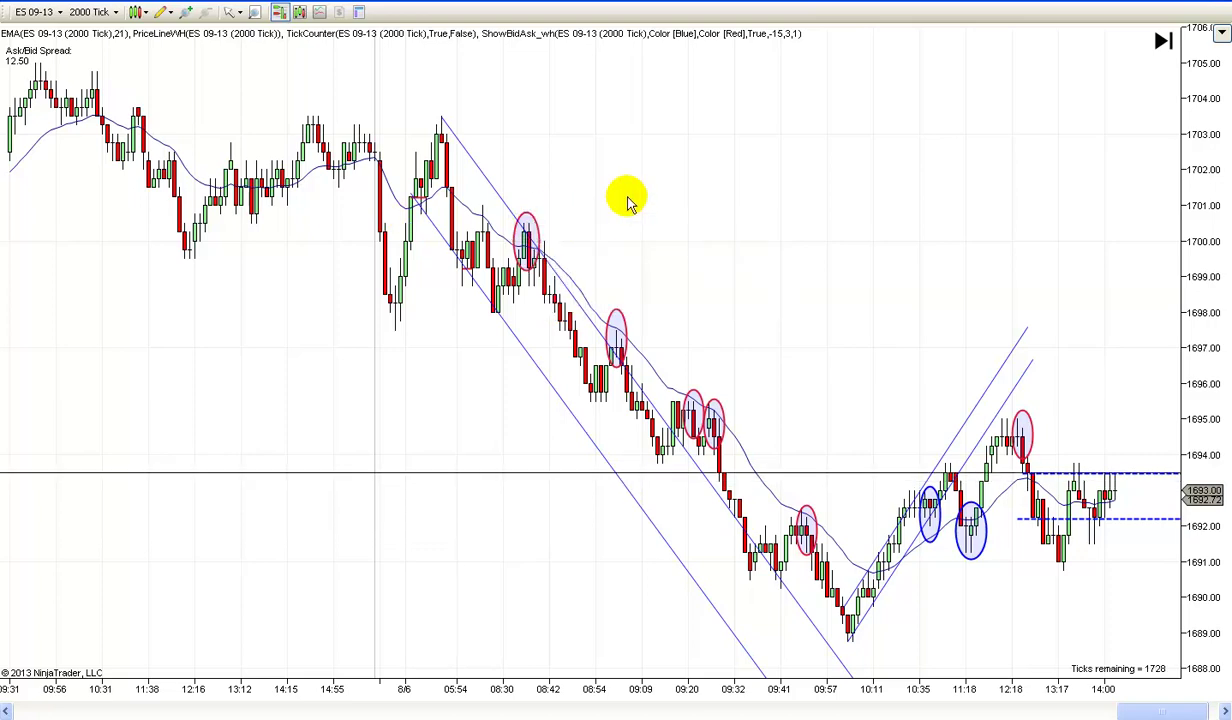
right_click(630, 200)
click(700, 411)
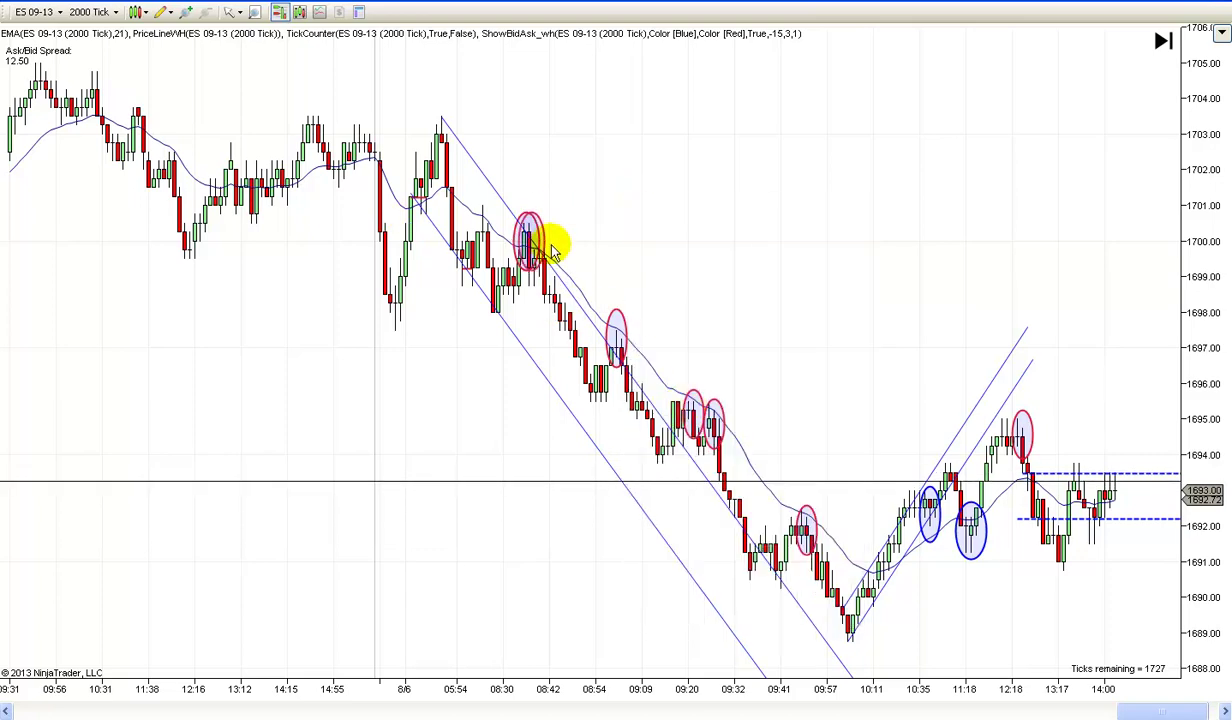
drag(531, 236, 560, 286)
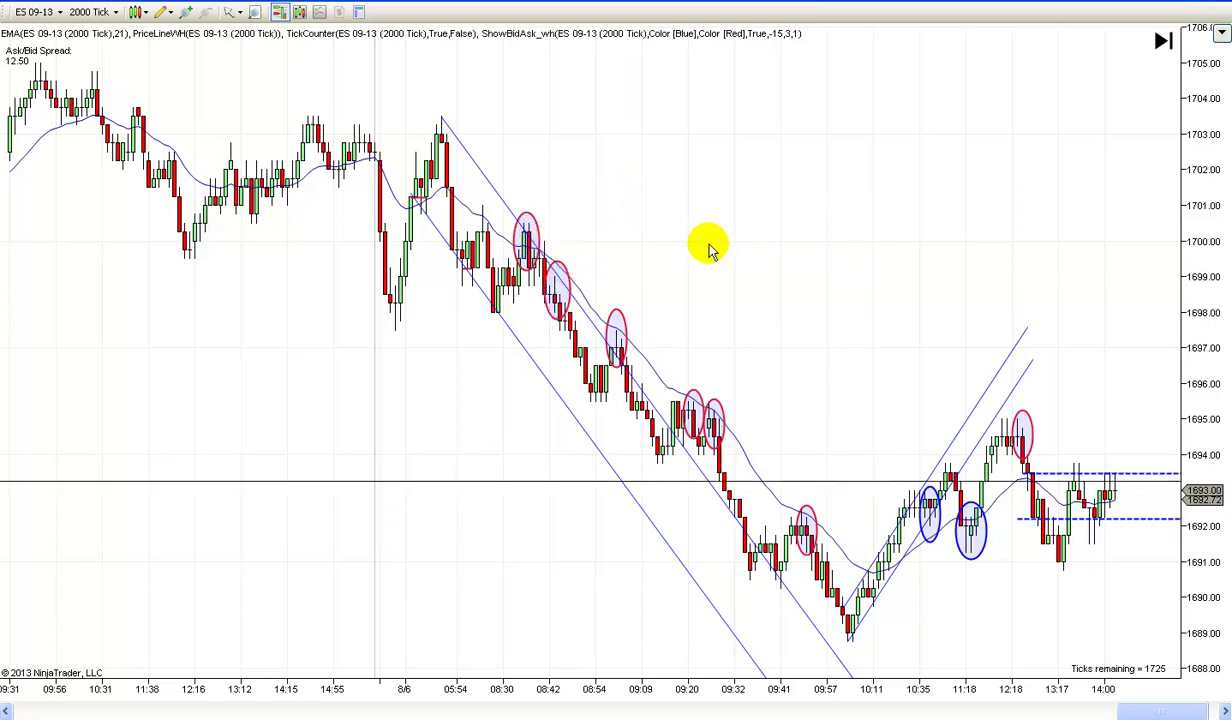
- Enlarge the price bars and examine the circled pullbacks within the morning downtrend channel
scroll(708, 248, up, 4)
scroll(718, 222, up, 4)
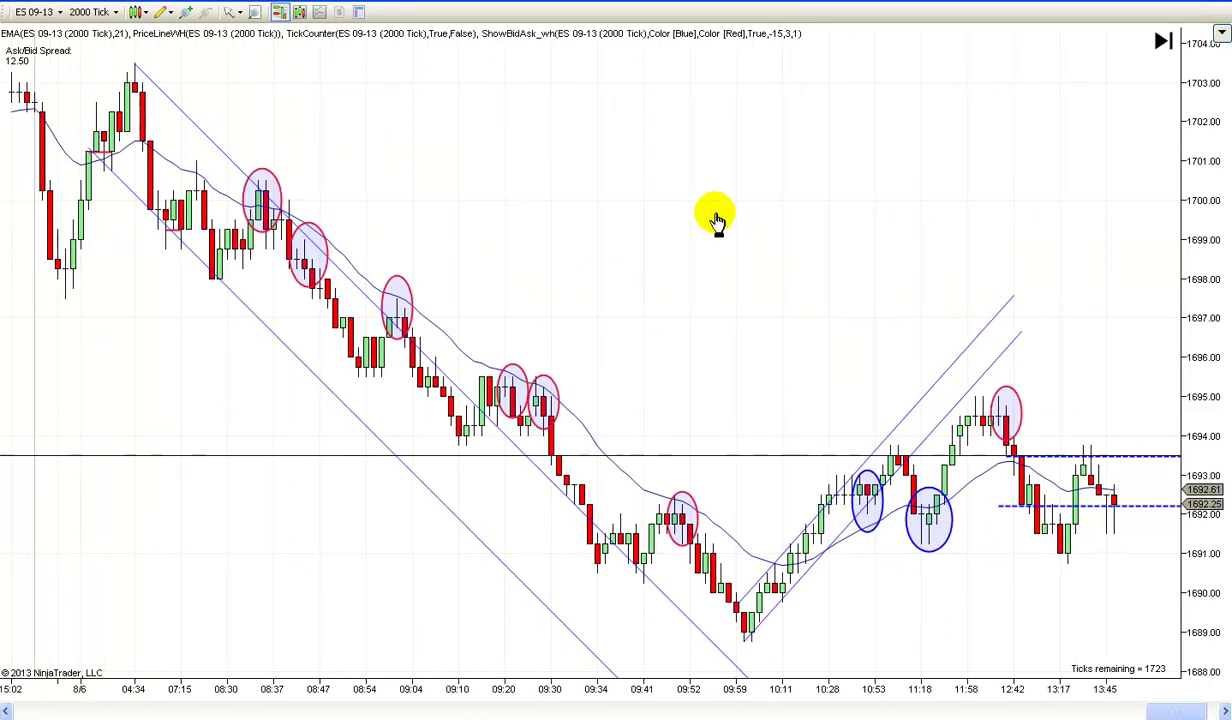
scroll(755, 218, down, 5)
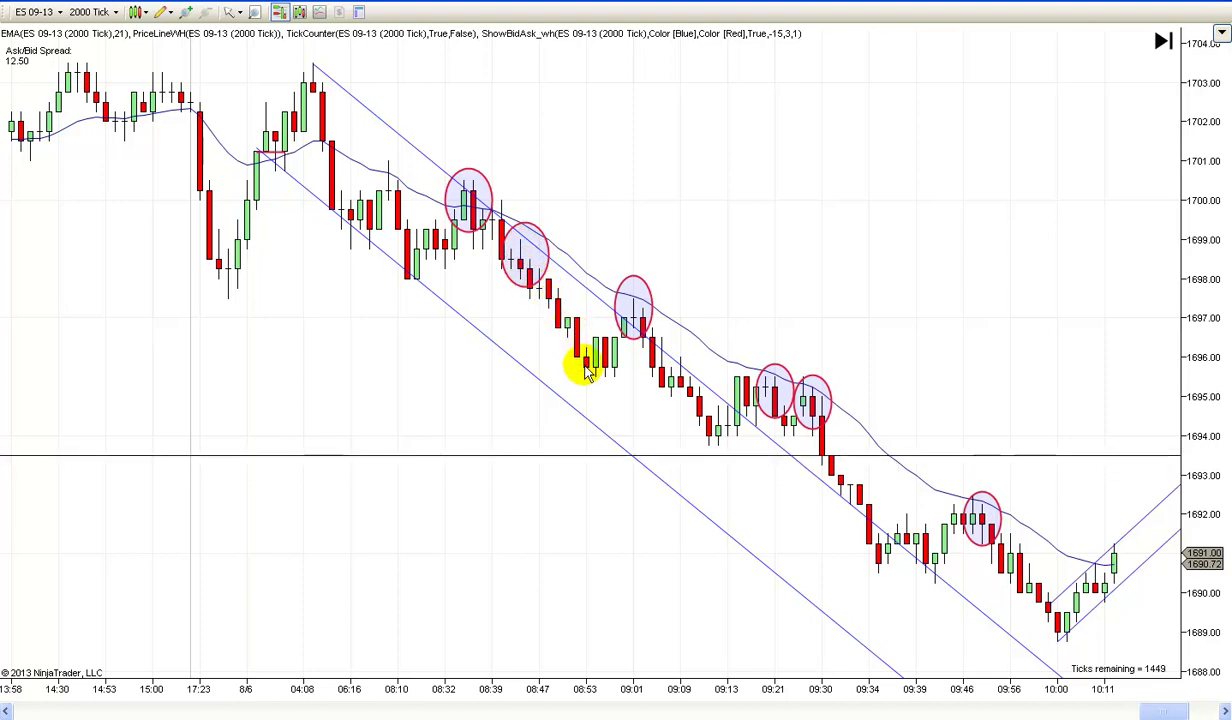
scroll(718, 205, up, 2)
drag(718, 205, 672, 215)
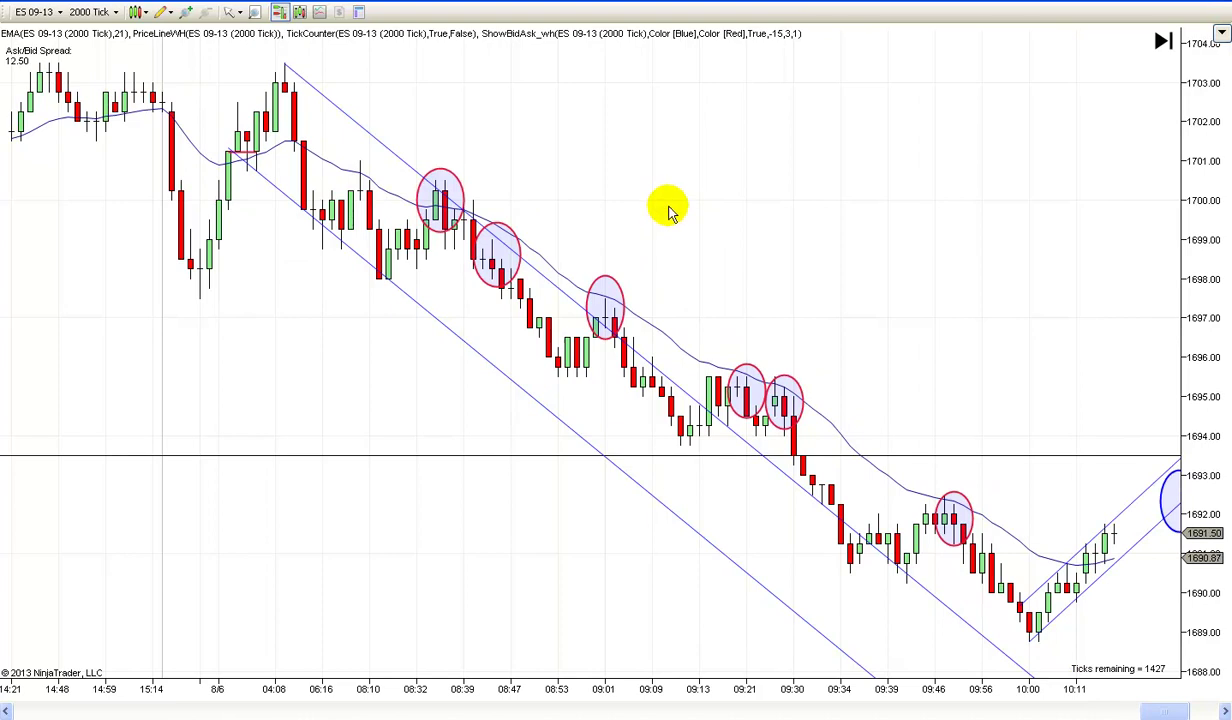
mouse_move(668, 207)
mouse_down()
mouse_move(658, 207)
mouse_move(677, 204)
mouse_up()
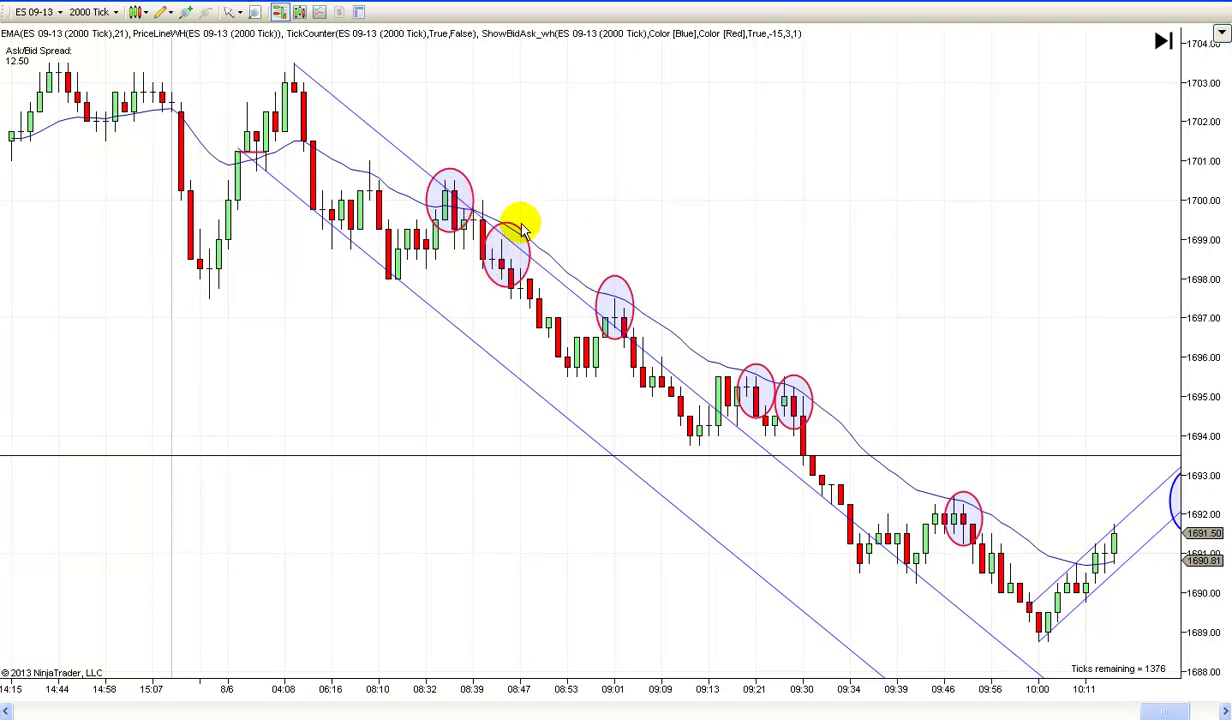
- Examine the 8/6 price action from the morning downtrend through the rally and afternoon trading range, and return to the downtrend
scroll(700, 167, down, 1)
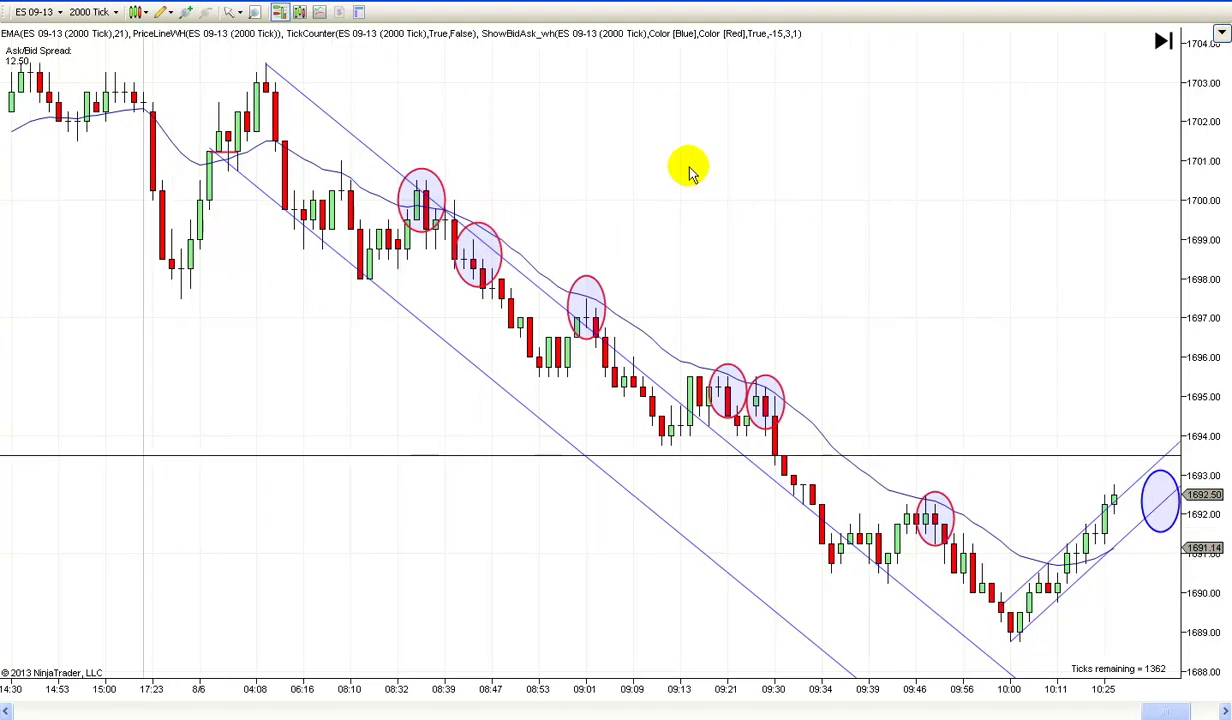
scroll(701, 169, up, 1)
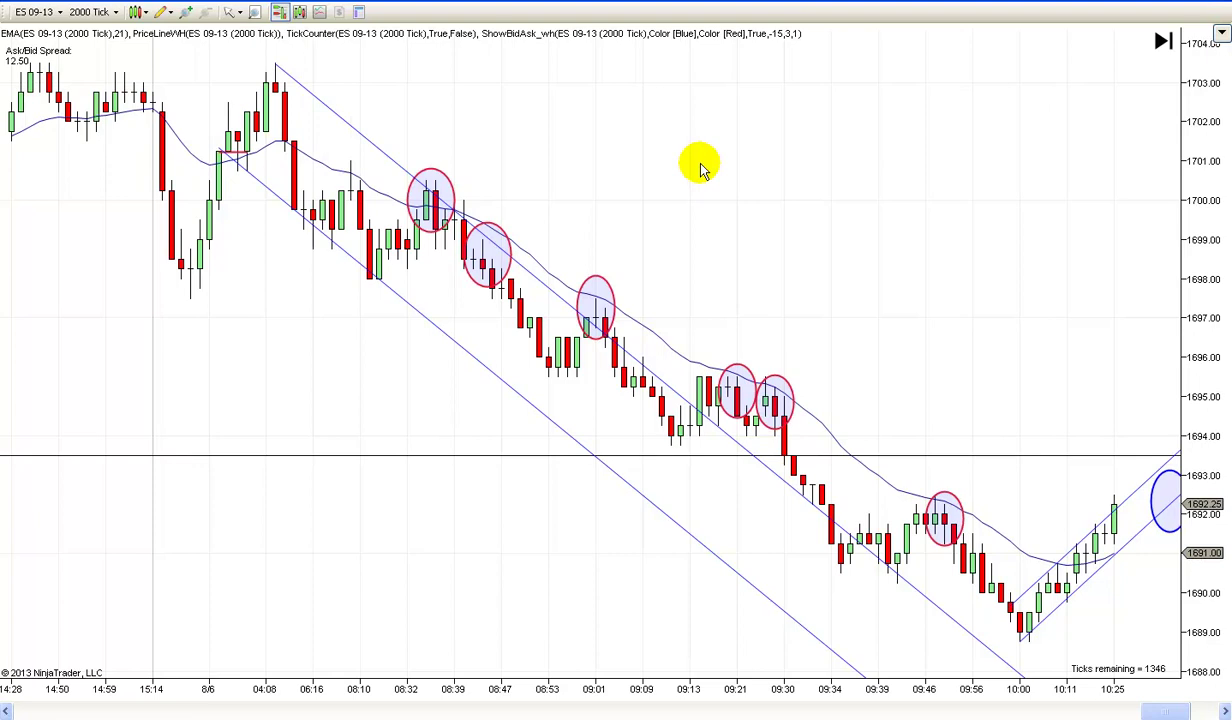
scroll(740, 166, down, 15)
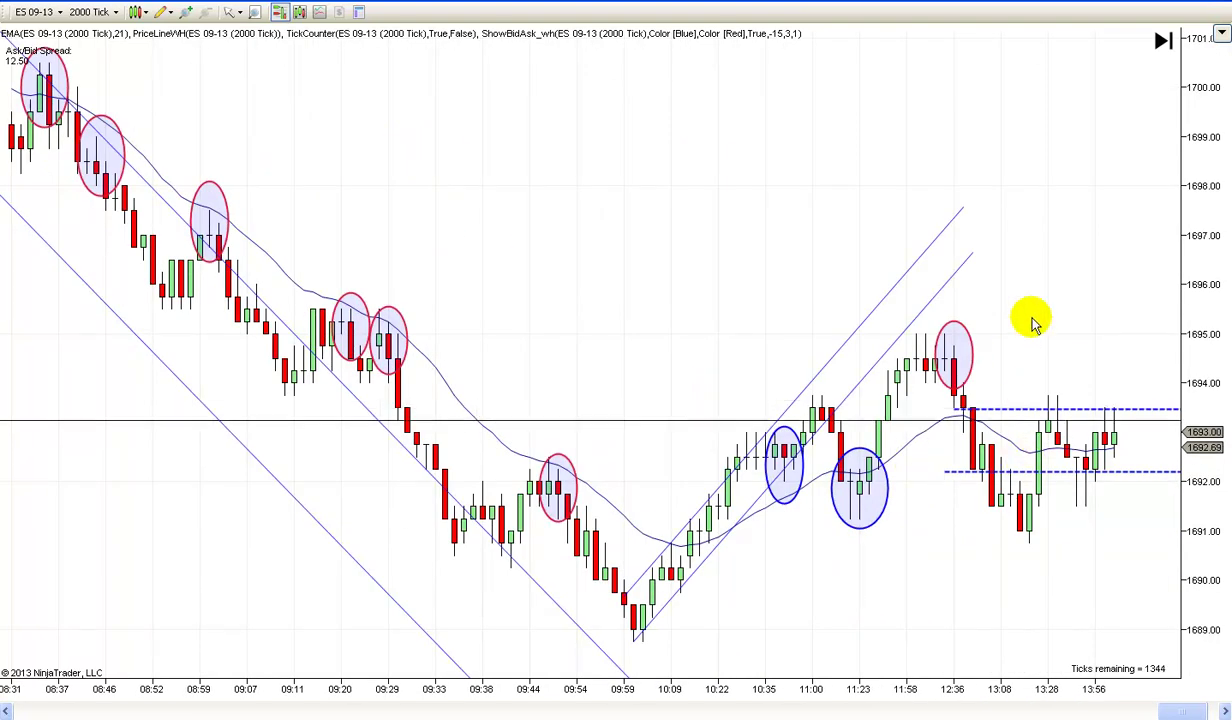
scroll(915, 330, down, 2)
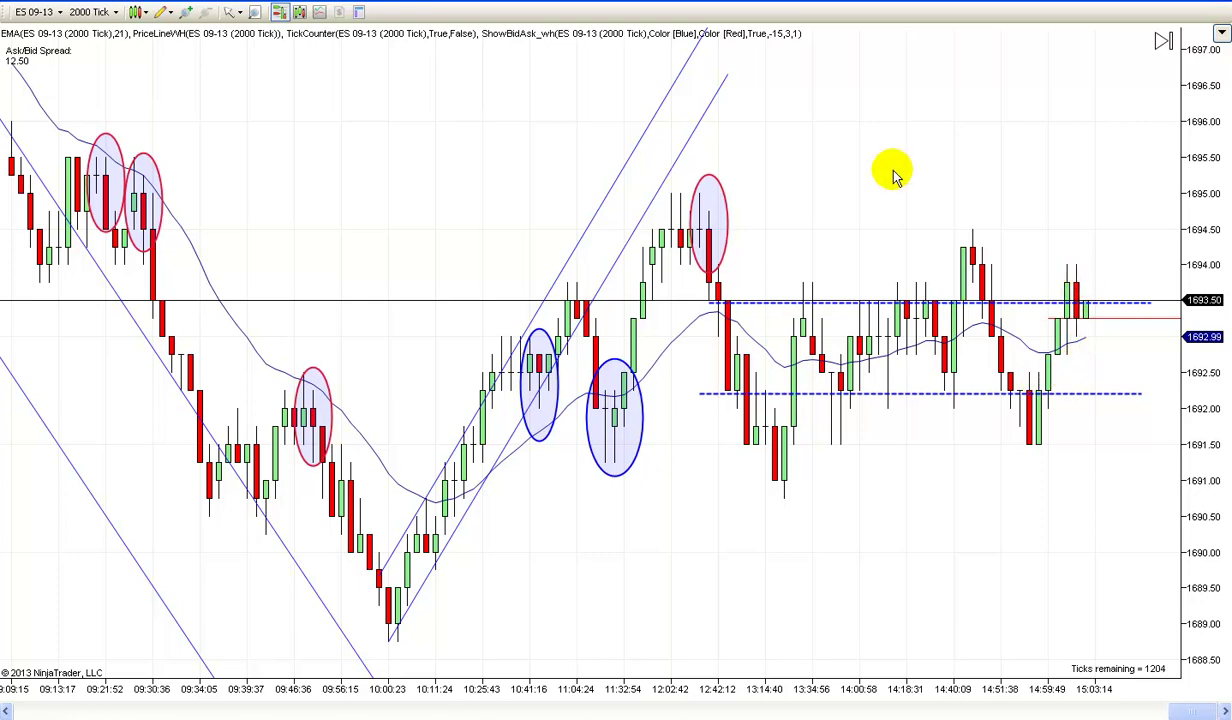
scroll(900, 173, up, 5)
scroll(998, 188, up, 15)
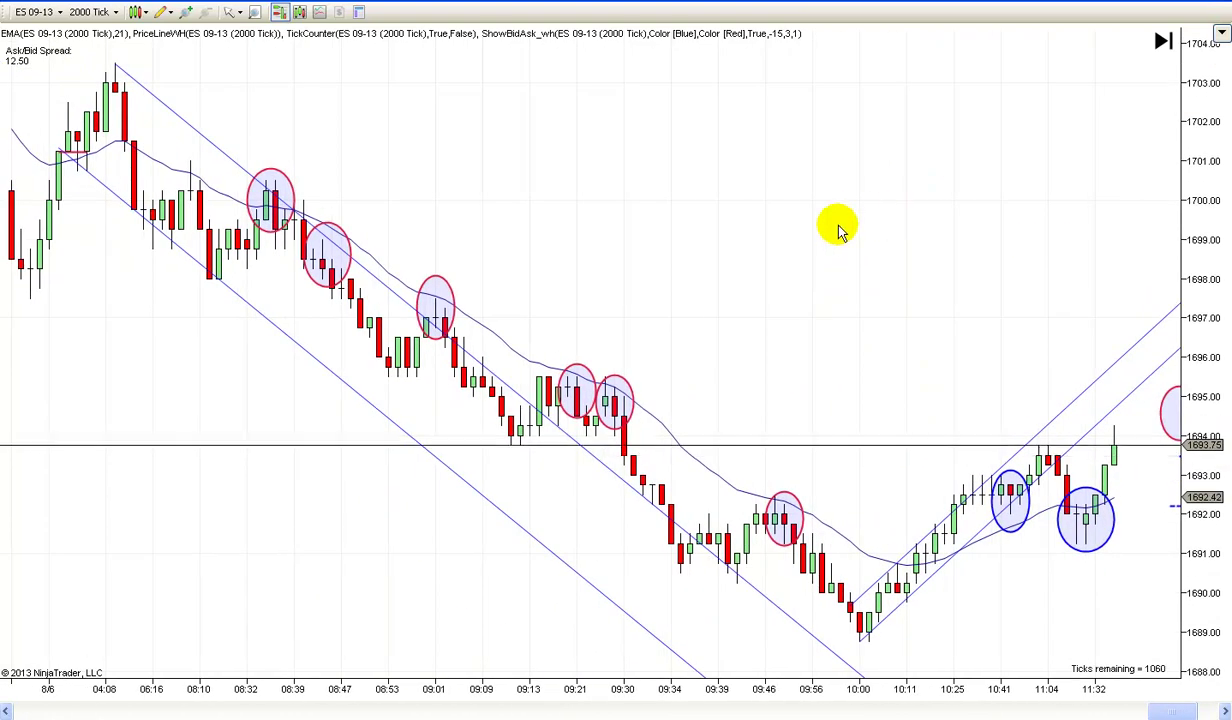
scroll(855, 232, up, 1)
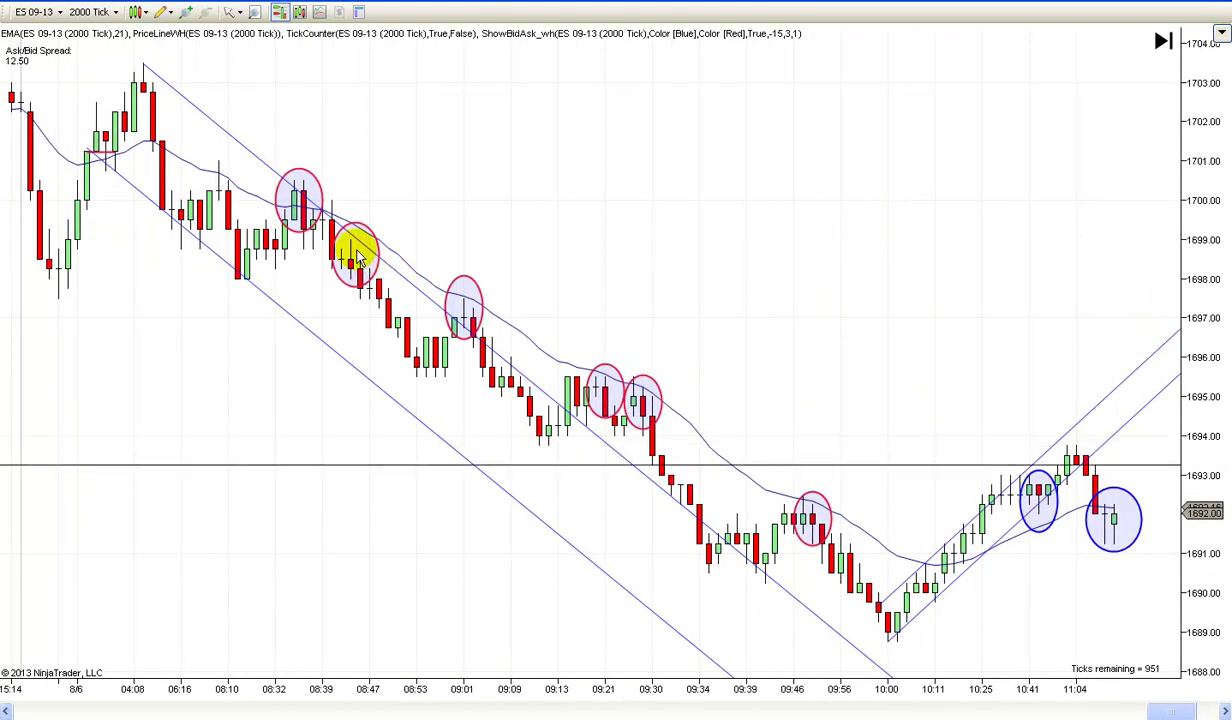
- Duplicate the red ellipse near 08:35 and place the copy over the earlier pullback to the moving average near 08:10
scroll(646, 187, up, 4)
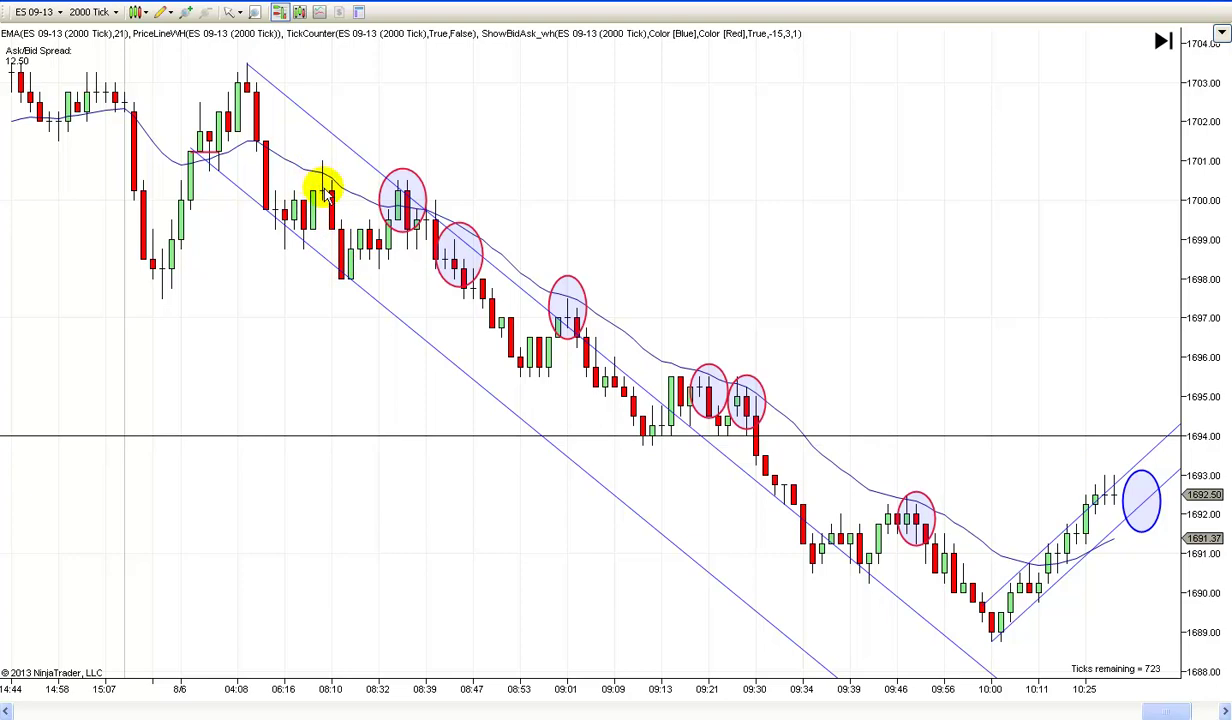
right_click(412, 175)
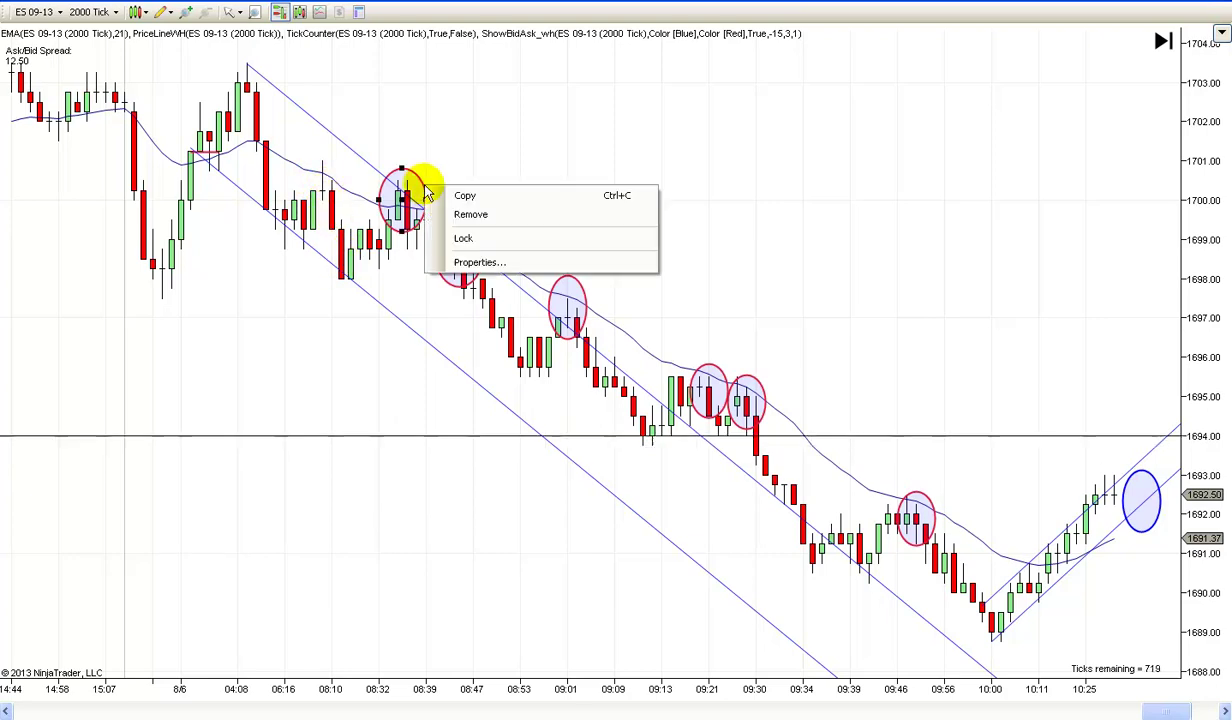
click(510, 148)
right_click(531, 149)
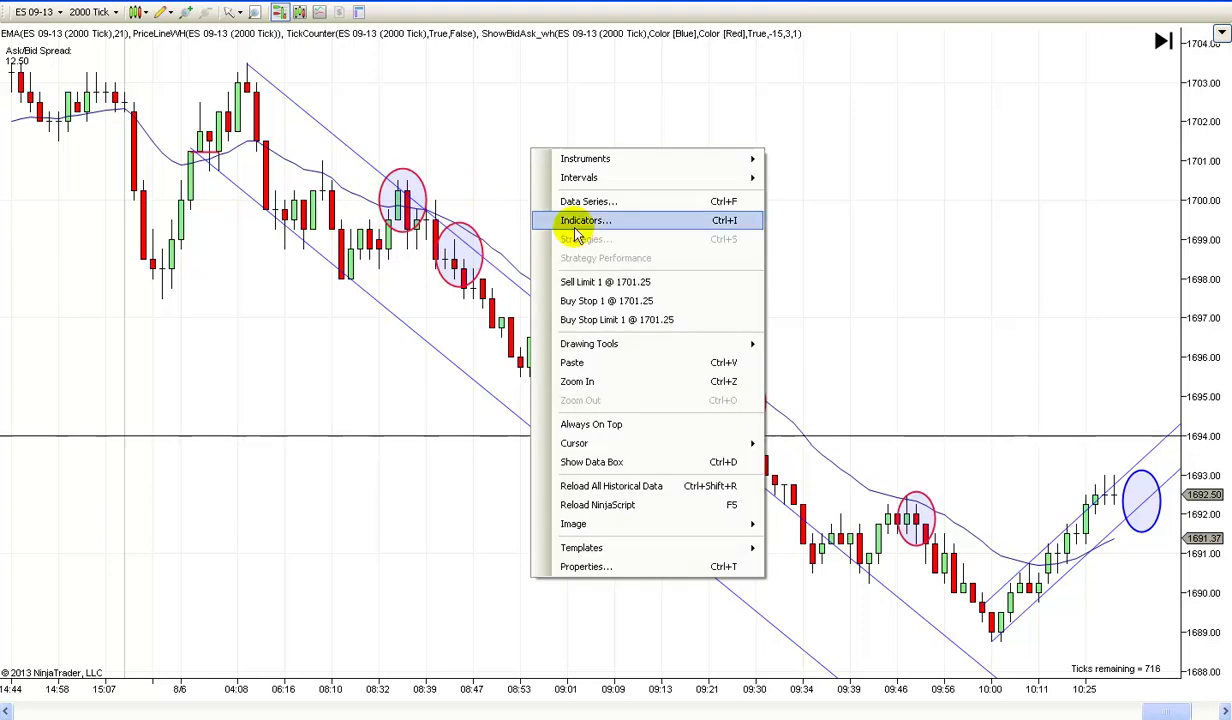
click(603, 369)
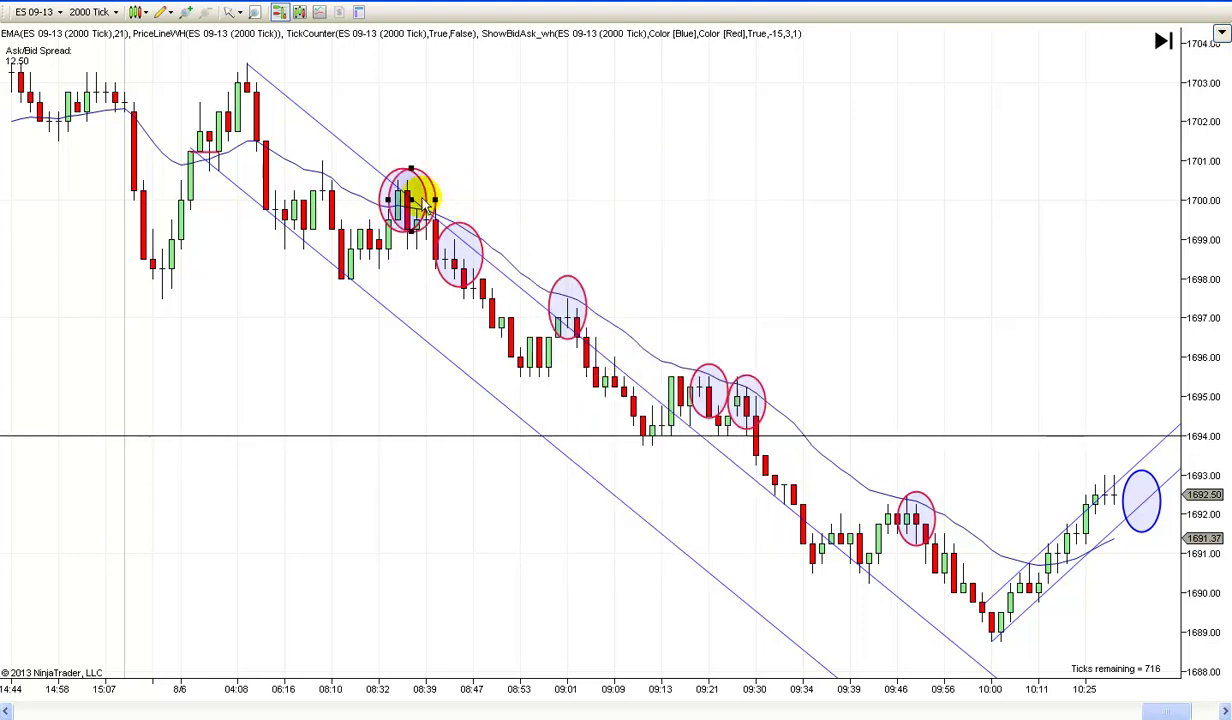
drag(380, 197, 319, 176)
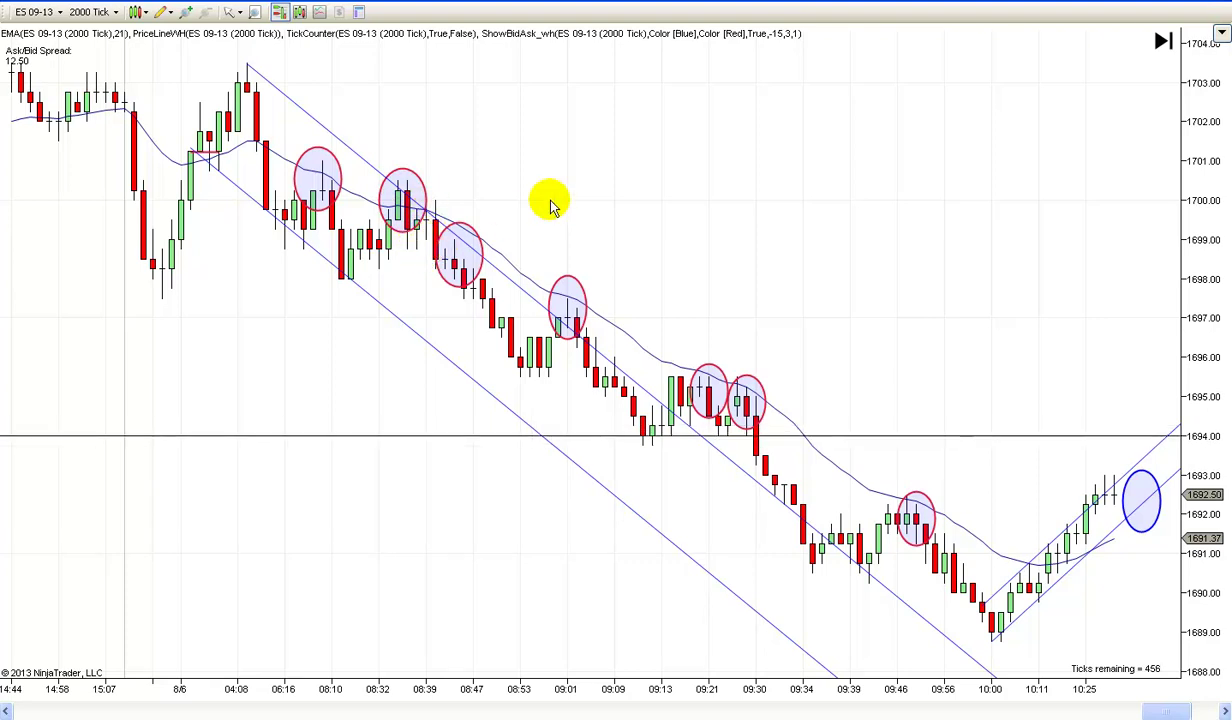
- Examine the circled pullbacks along the upper channel line and moving average of the morning downtrend
scroll(591, 200, down, 4)
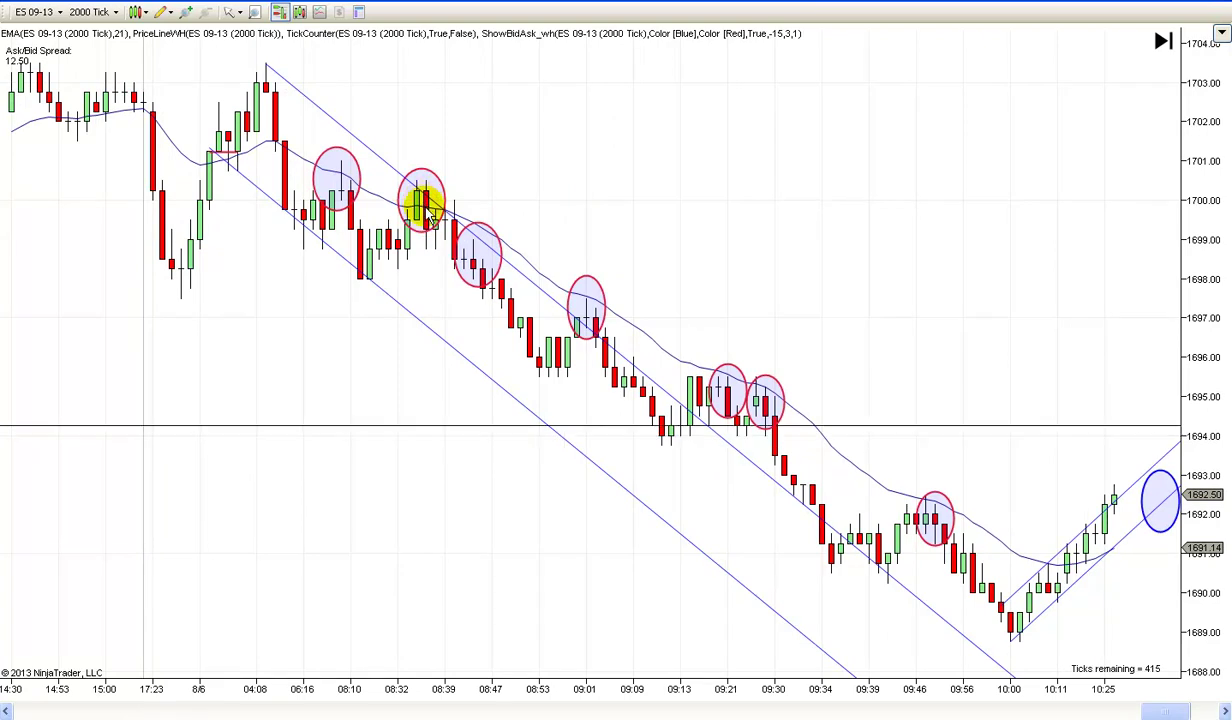
scroll(627, 160, up, 3)
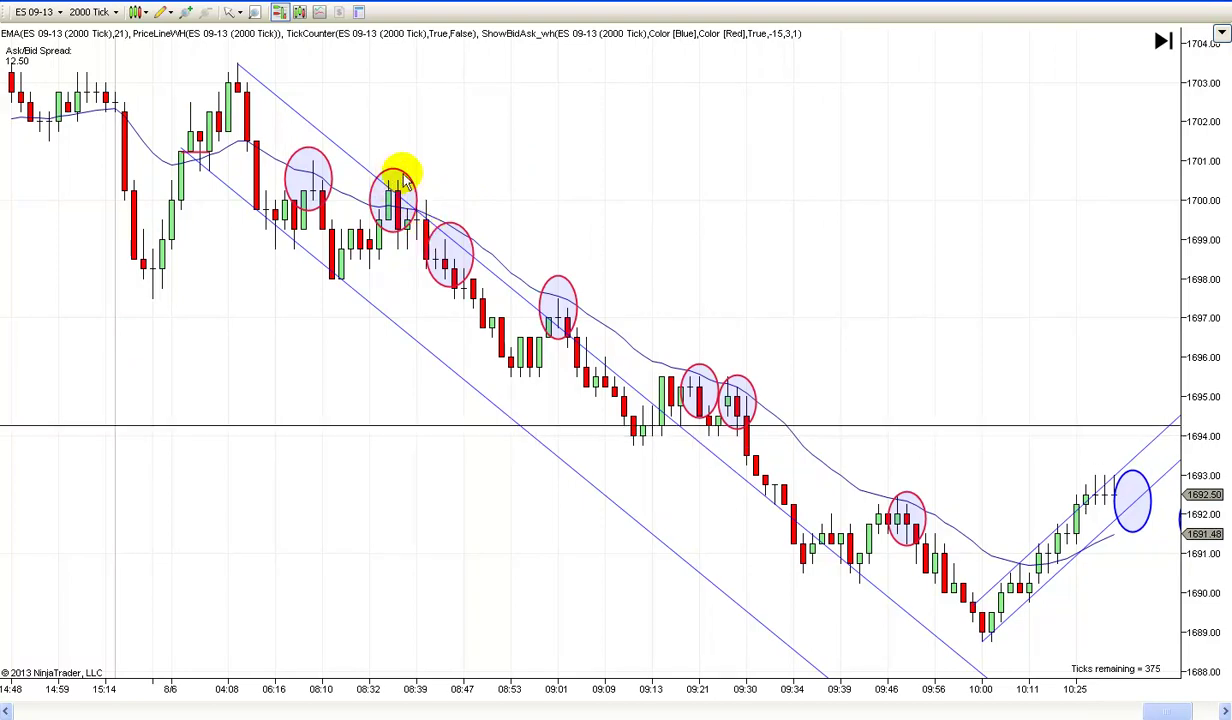
scroll(478, 170, down, 3)
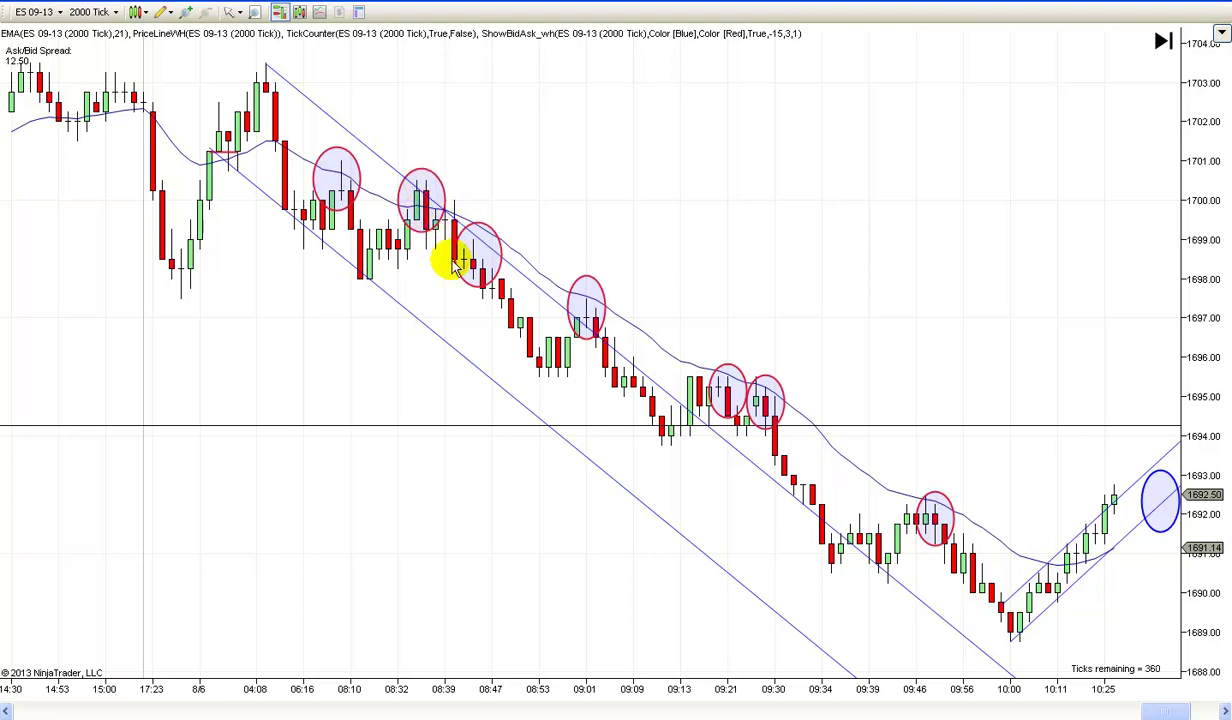
drag(587, 203, 555, 201)
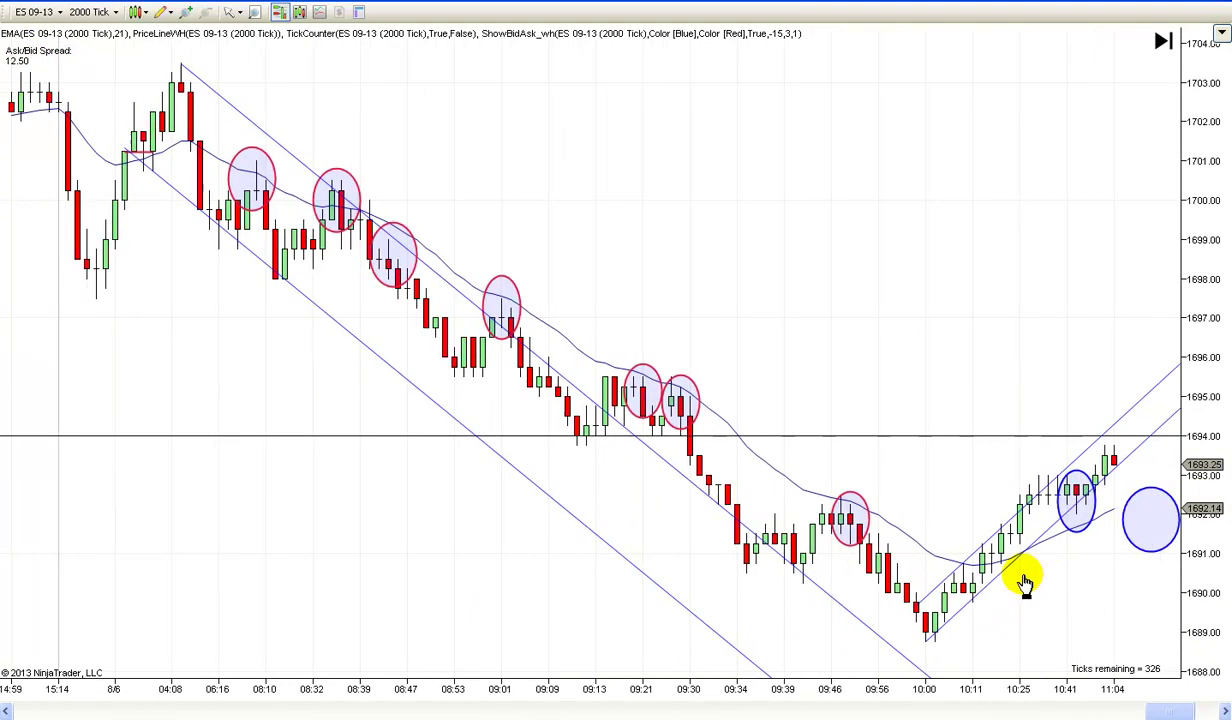
scroll(740, 250, up, 1)
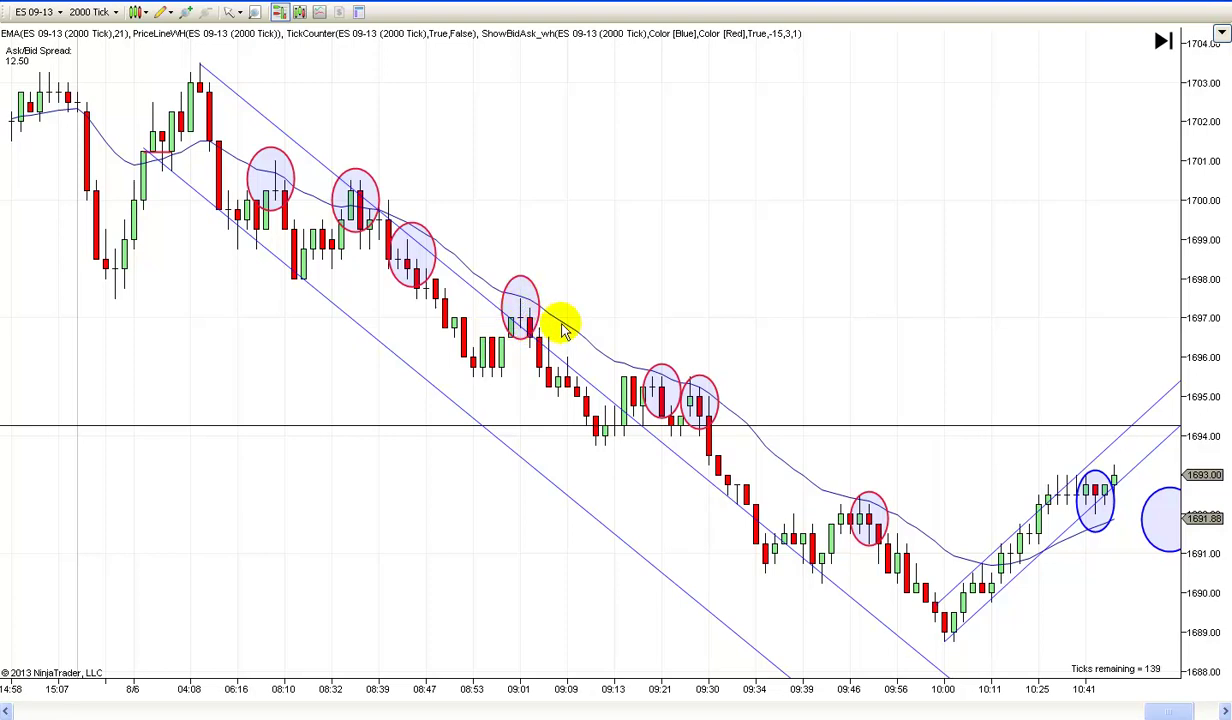
scroll(572, 269, up, 1)
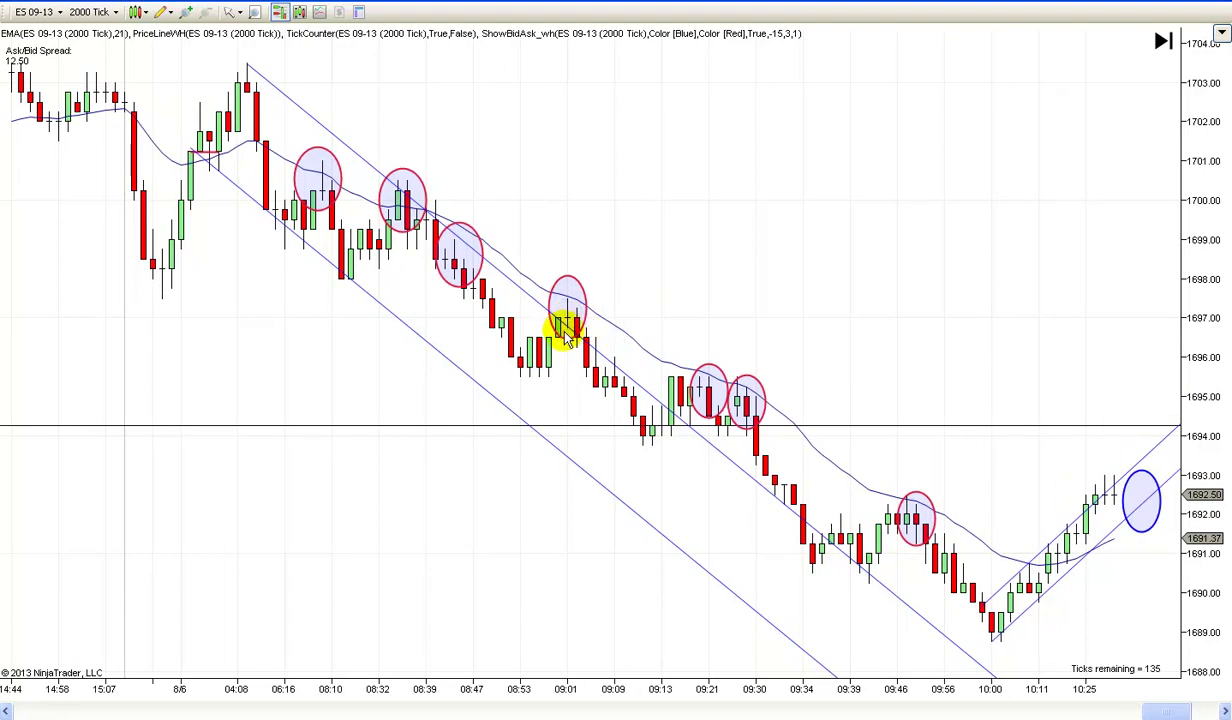
- Duplicate the red ellipse at 09:01 and place the copy over the small pullback at 09:09
scroll(720, 290, down, 1)
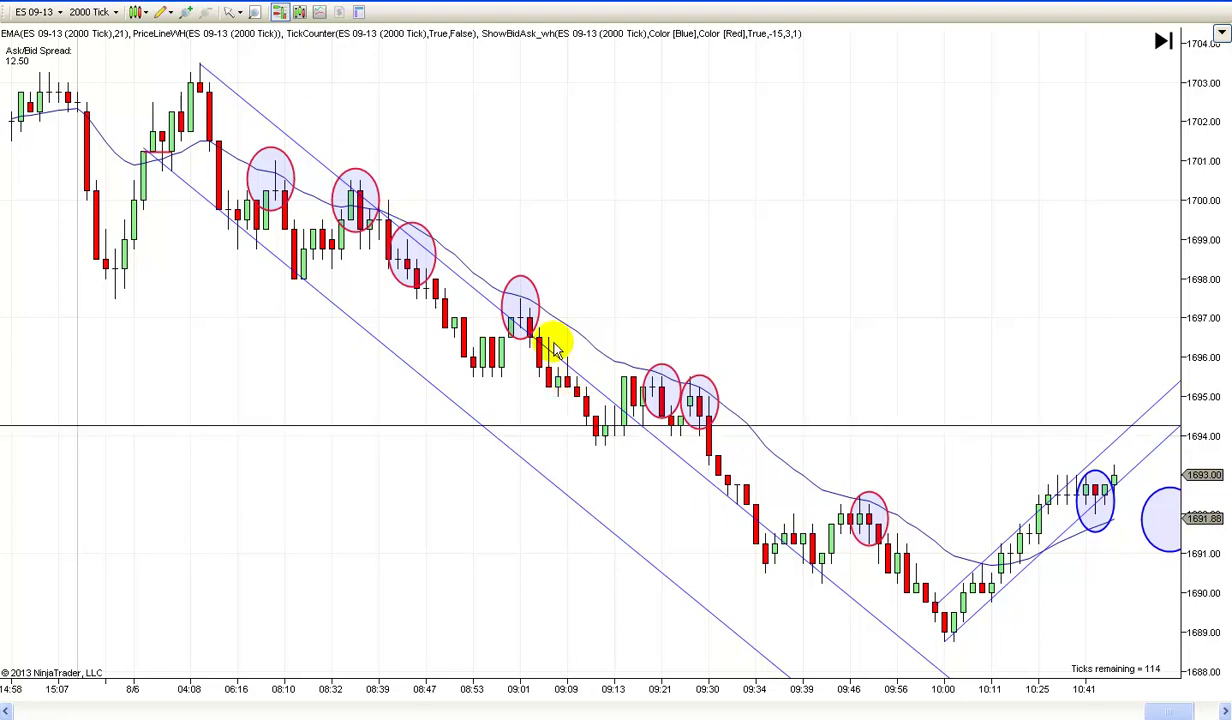
right_click(537, 313)
click(652, 267)
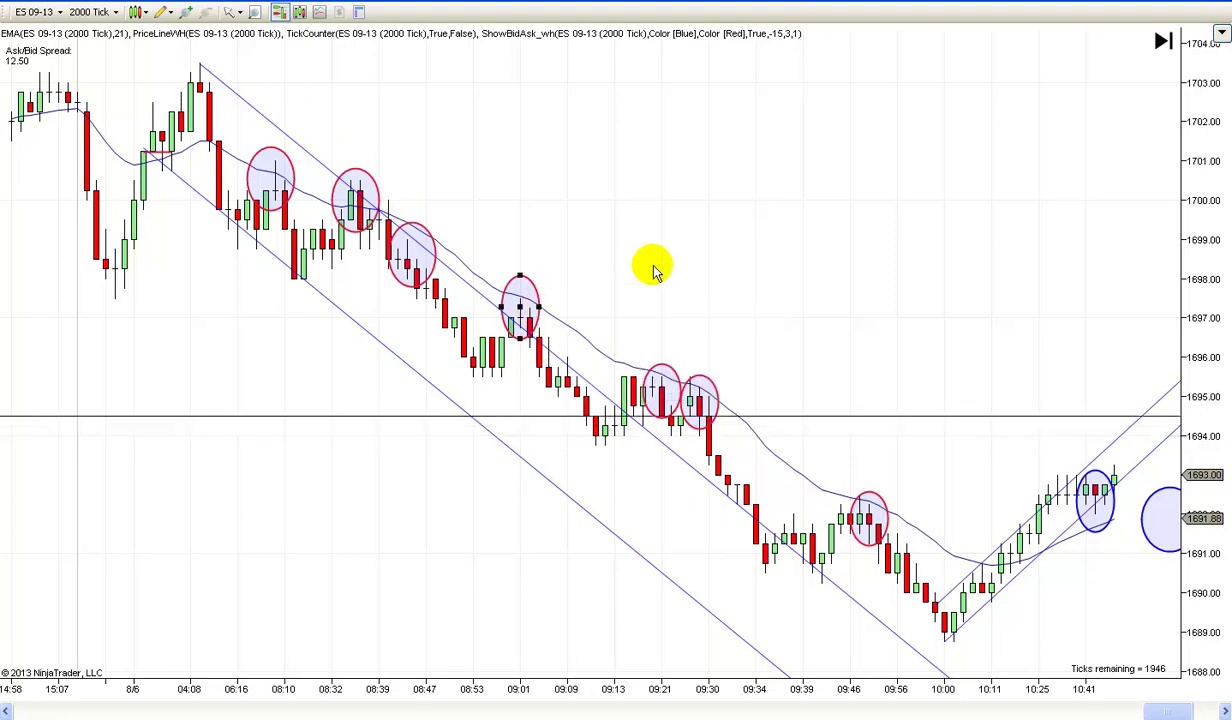
right_click(660, 258)
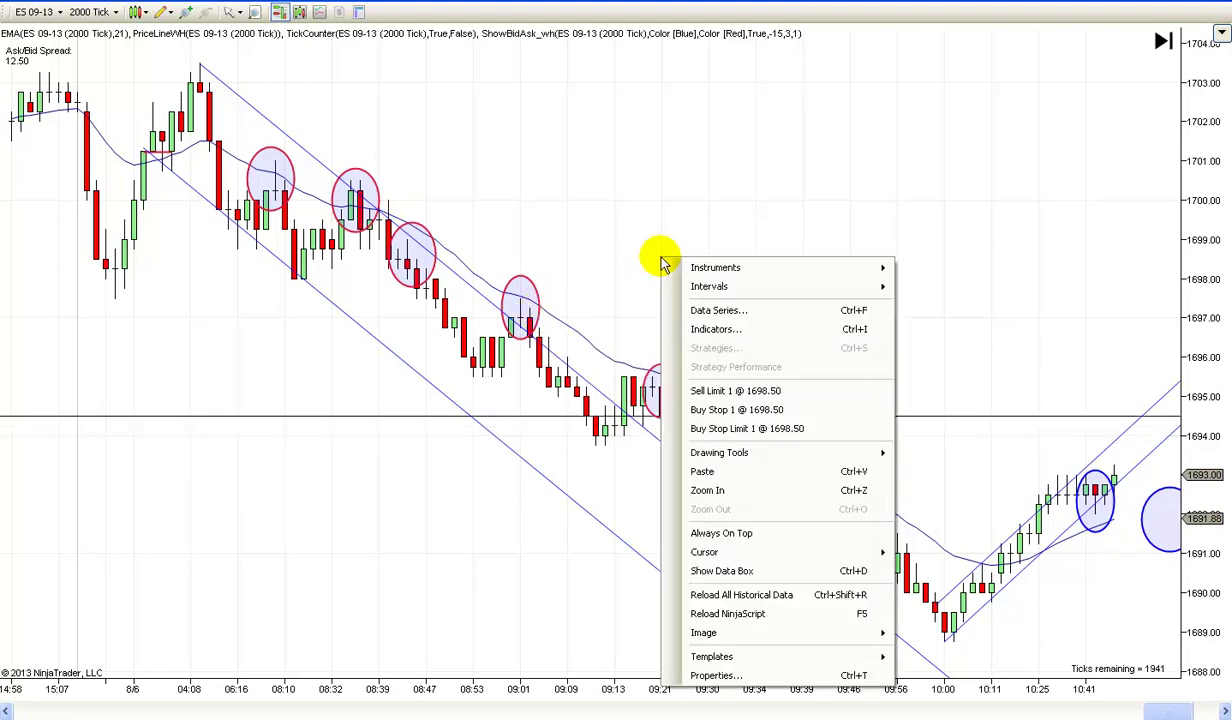
click(716, 471)
click(530, 307)
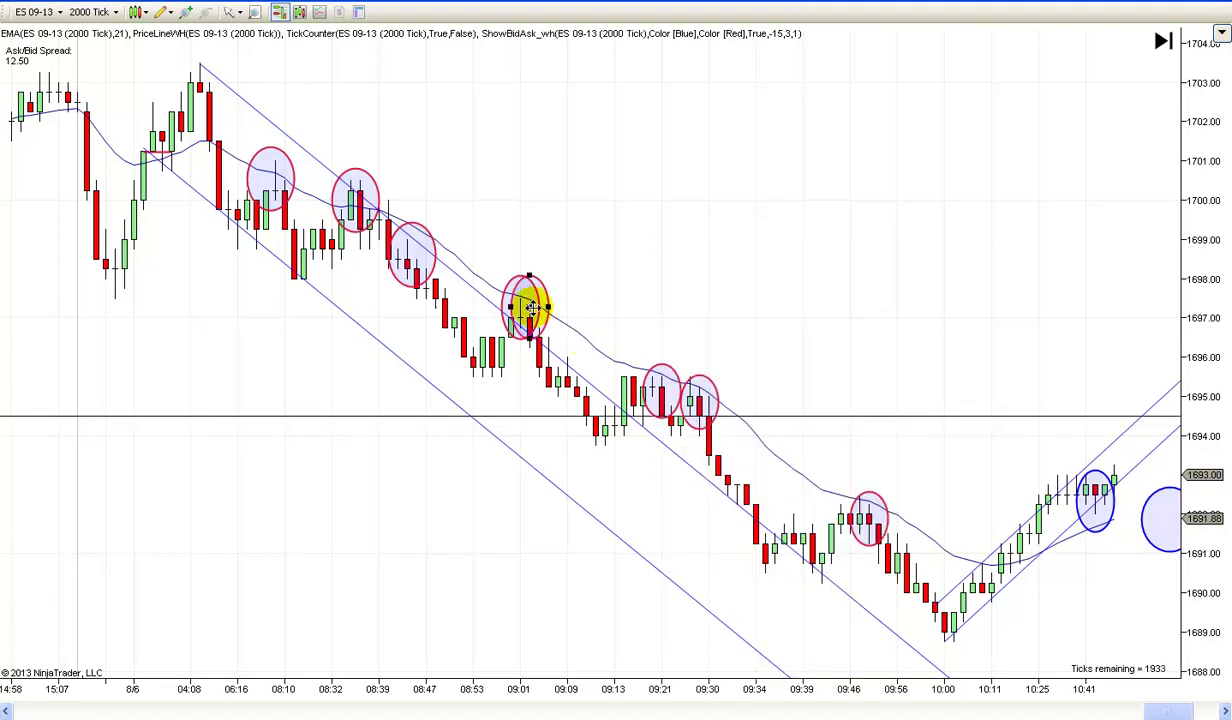
drag(528, 308, 567, 367)
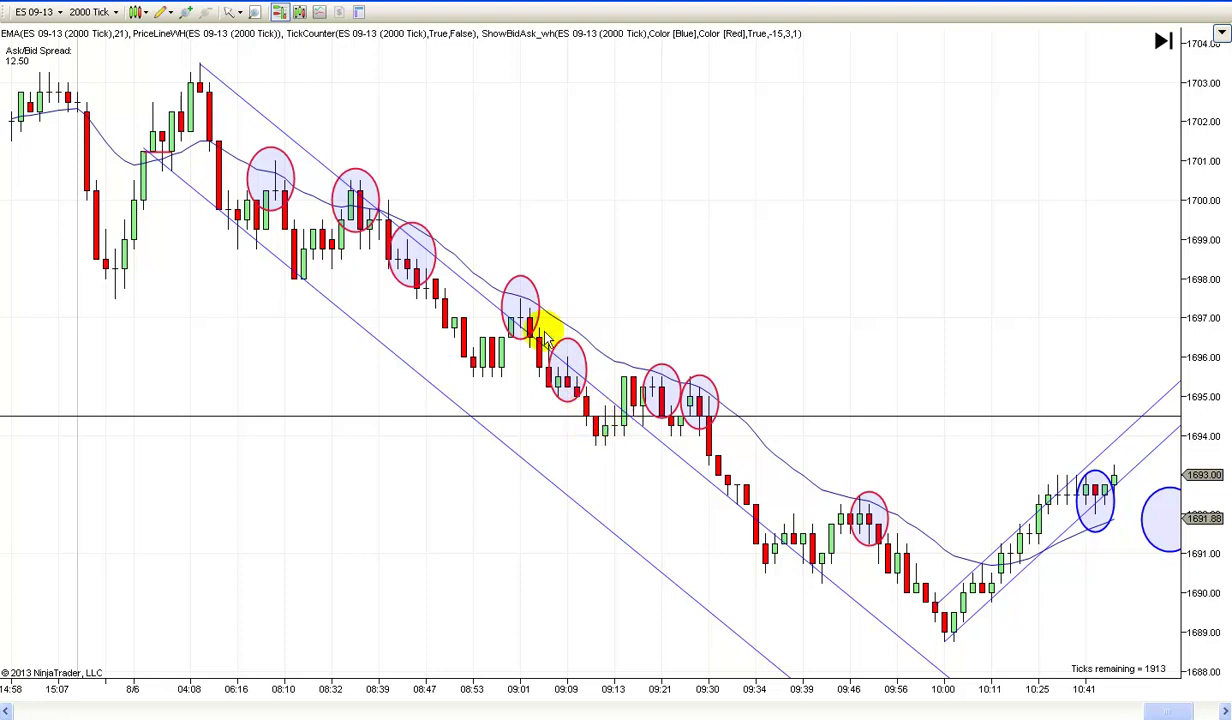
- Draw a horizontal line at about 1695.75 from the swing lows before 09:01 across the 09:09 pullback
click(174, 13)
click(175, 88)
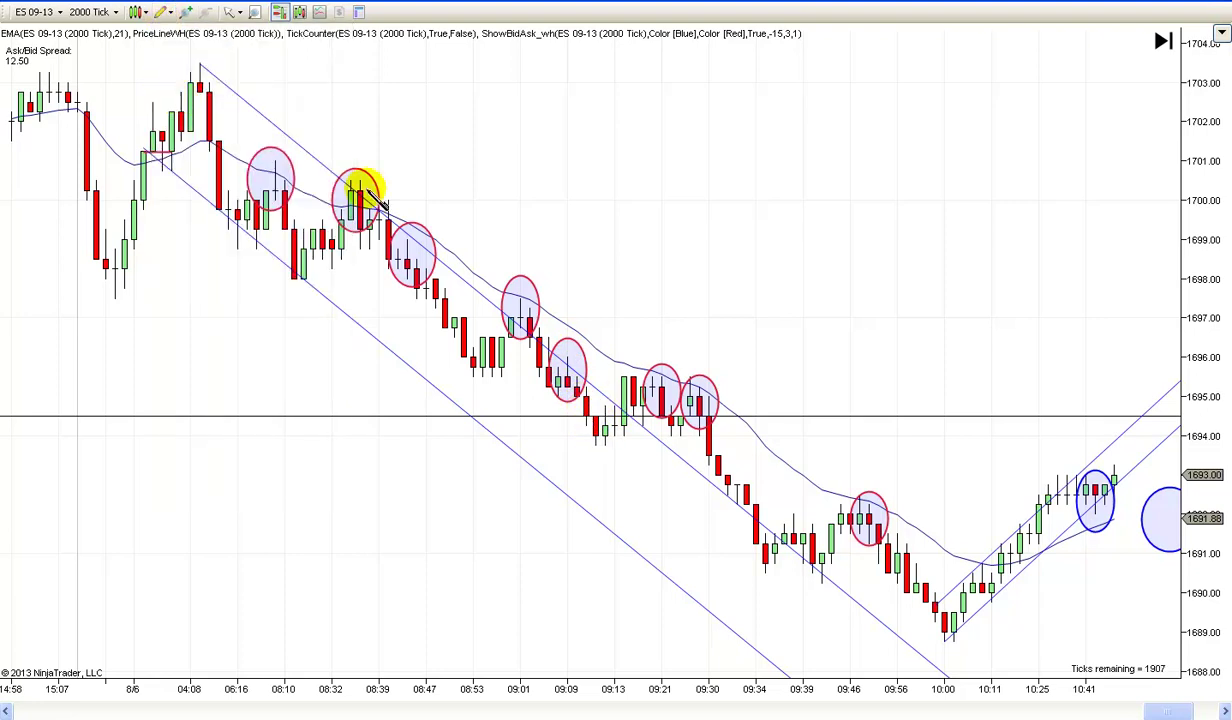
click(455, 368)
click(625, 368)
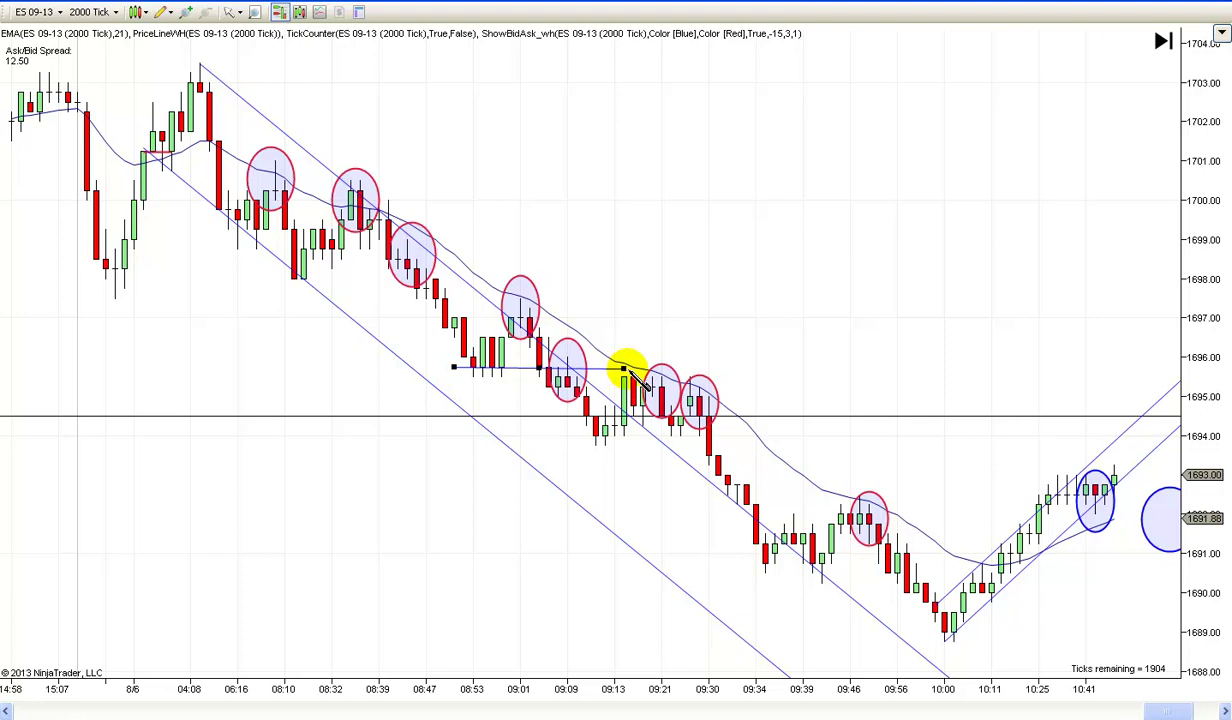
- Set the new horizontal line's width to 2 and its dash style to Dash
double_click(518, 367)
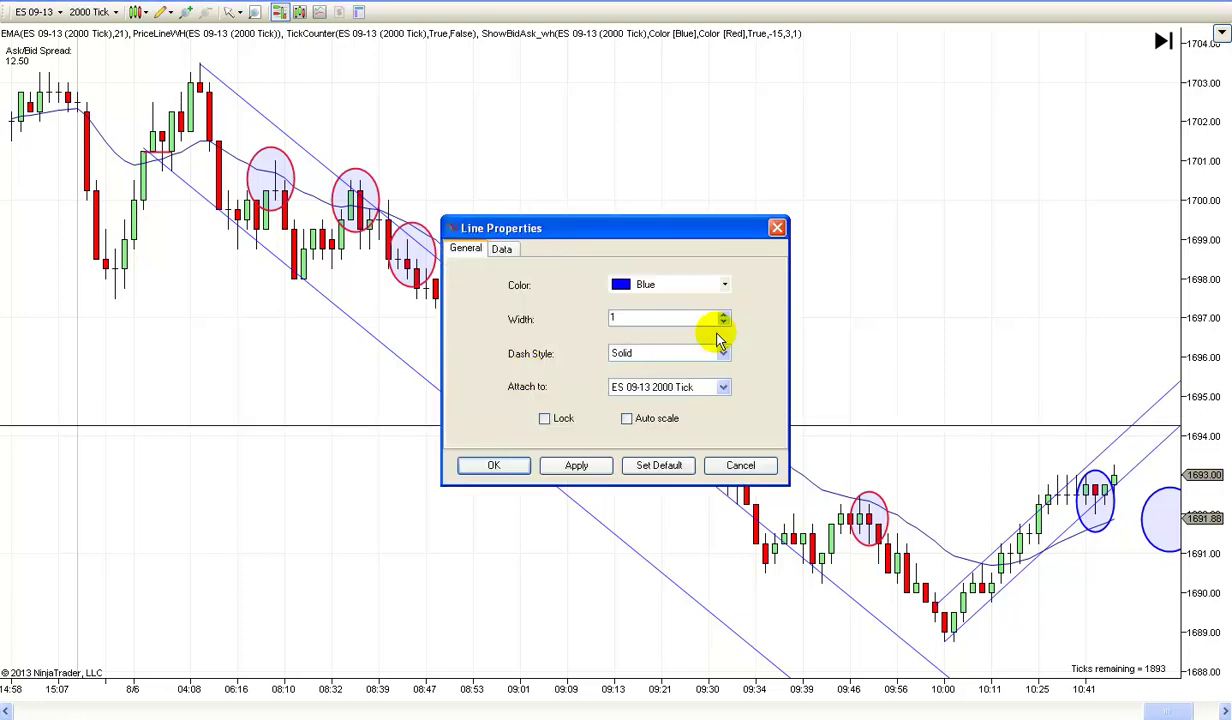
click(723, 314)
click(722, 353)
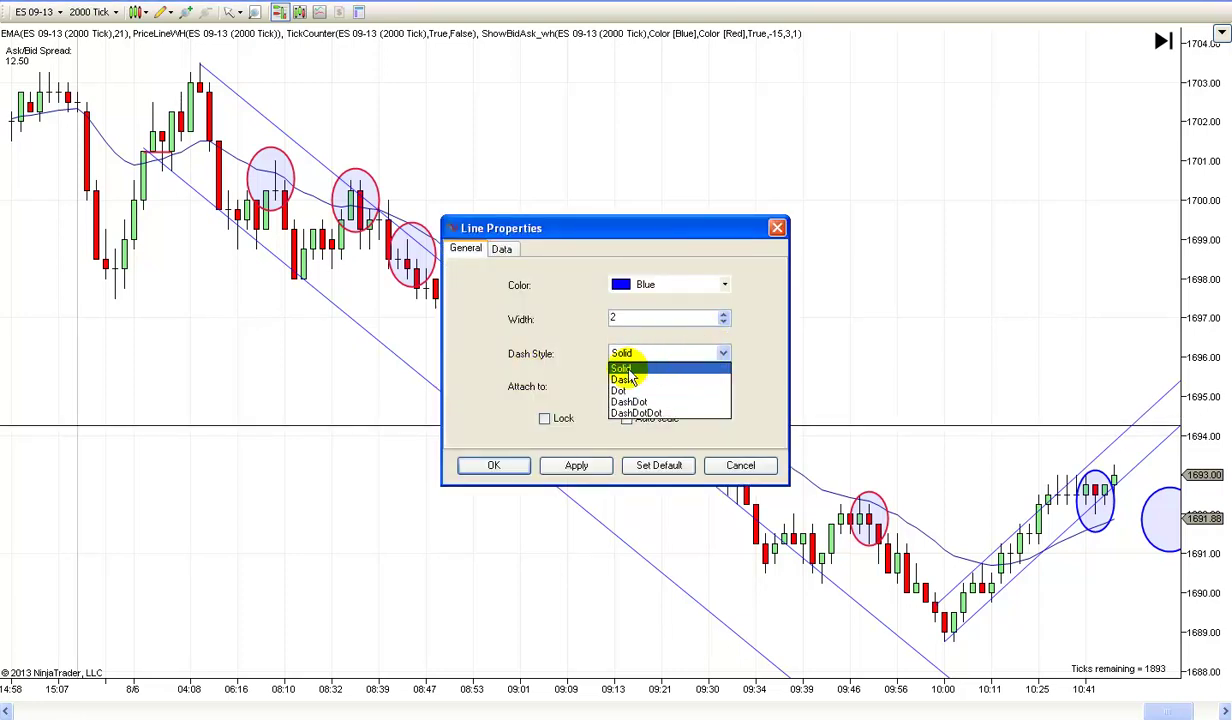
click(635, 367)
click(572, 466)
click(493, 465)
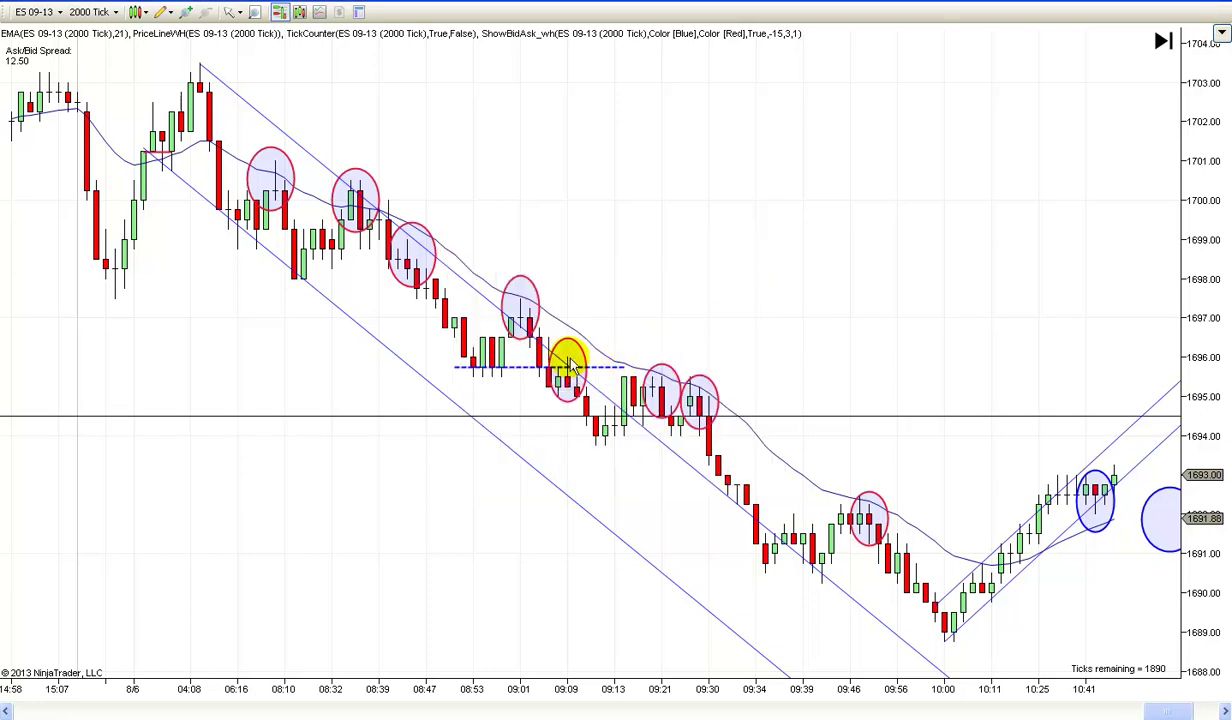
- Examine the downtrend's pullbacks after the 09:13 low and follow price through the 10:00 low into the rally and afternoon range
scroll(784, 302, down, 1)
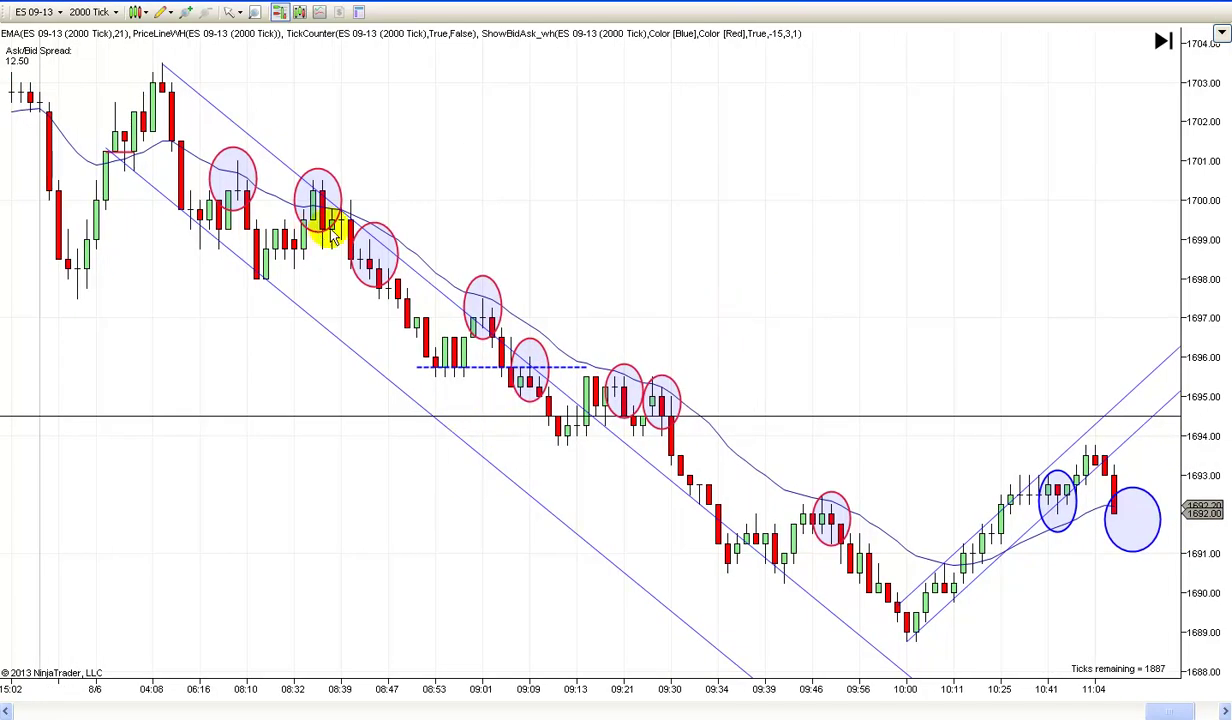
scroll(760, 305, up, 1)
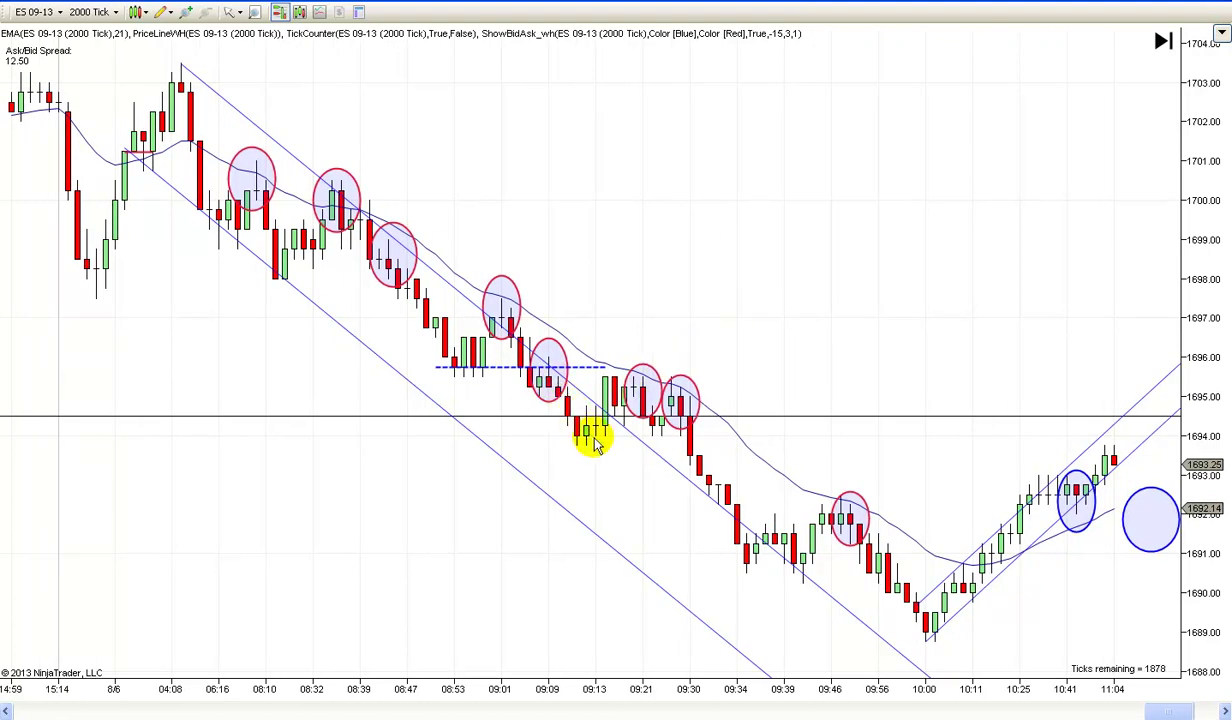
drag(588, 432, 589, 446)
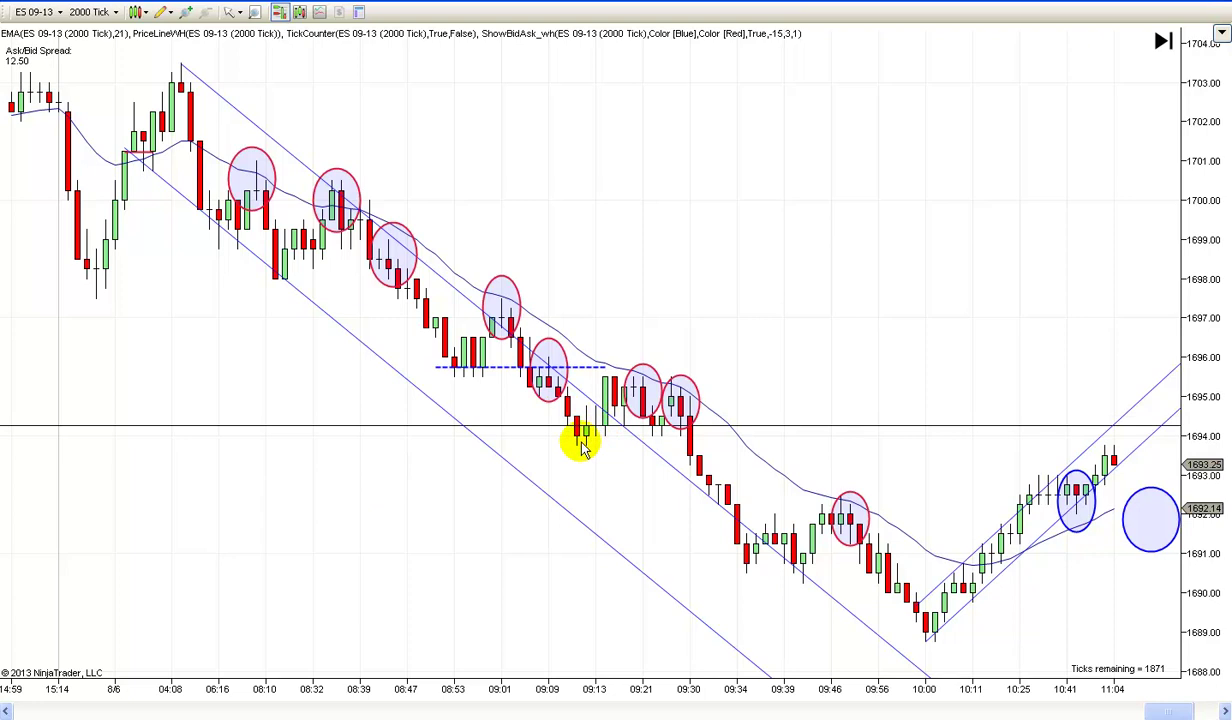
mouse_move(604, 398)
mouse_down()
mouse_move(593, 436)
mouse_move(599, 416)
mouse_move(619, 418)
mouse_up()
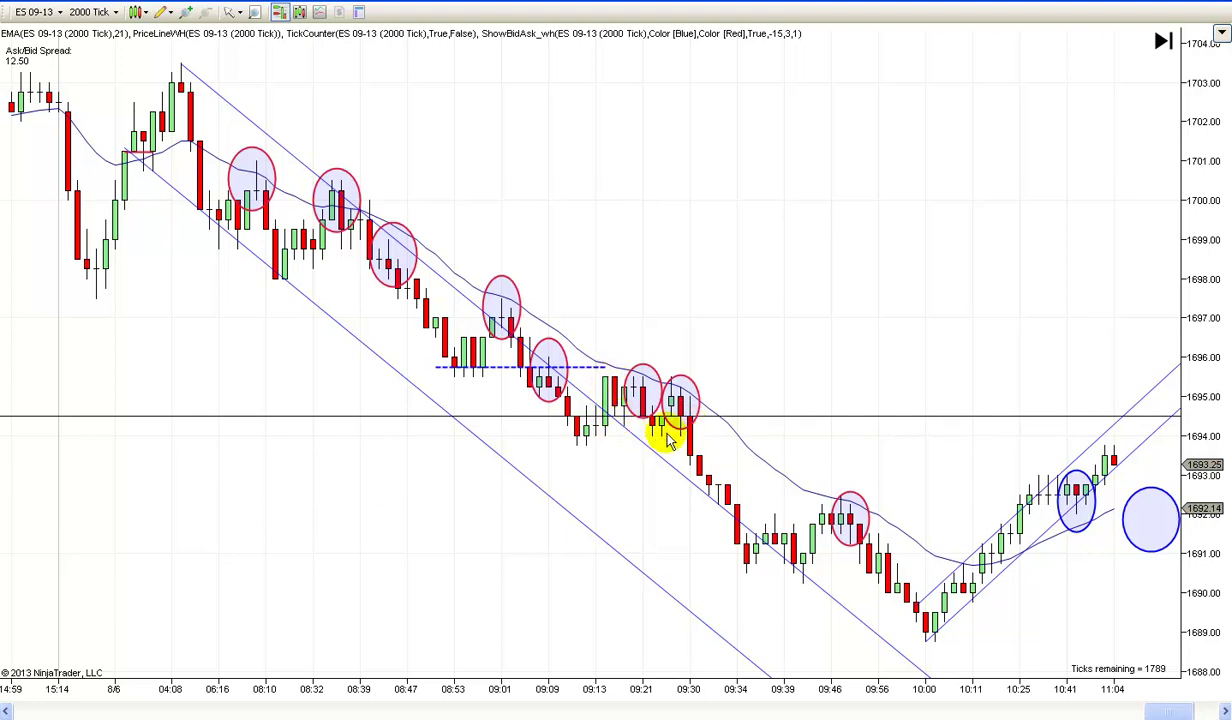
scroll(785, 330, up, 1)
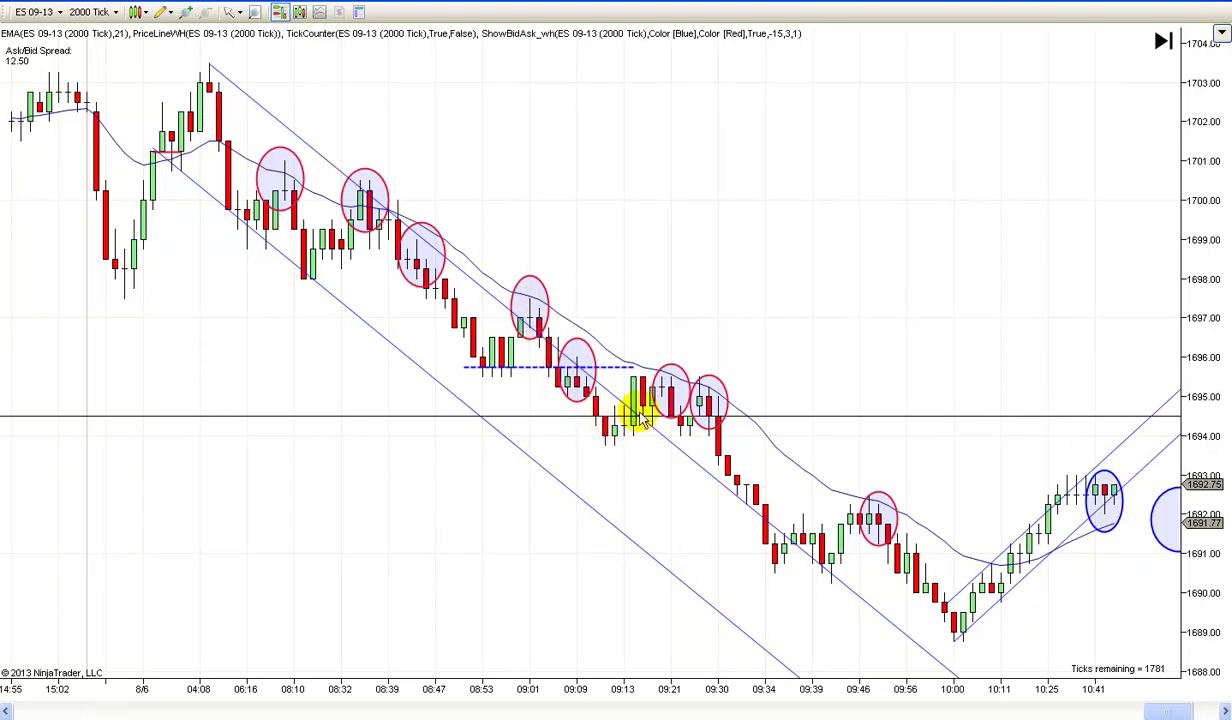
scroll(820, 340, down, 1)
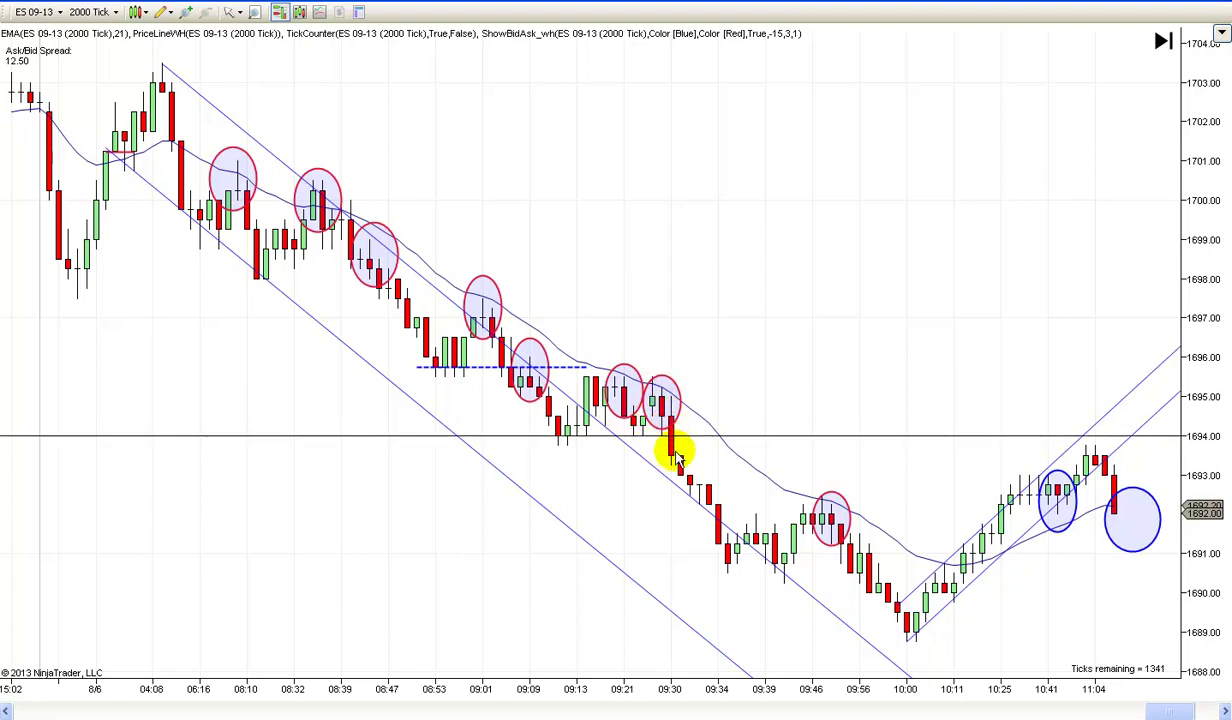
scroll(789, 324, down, 4)
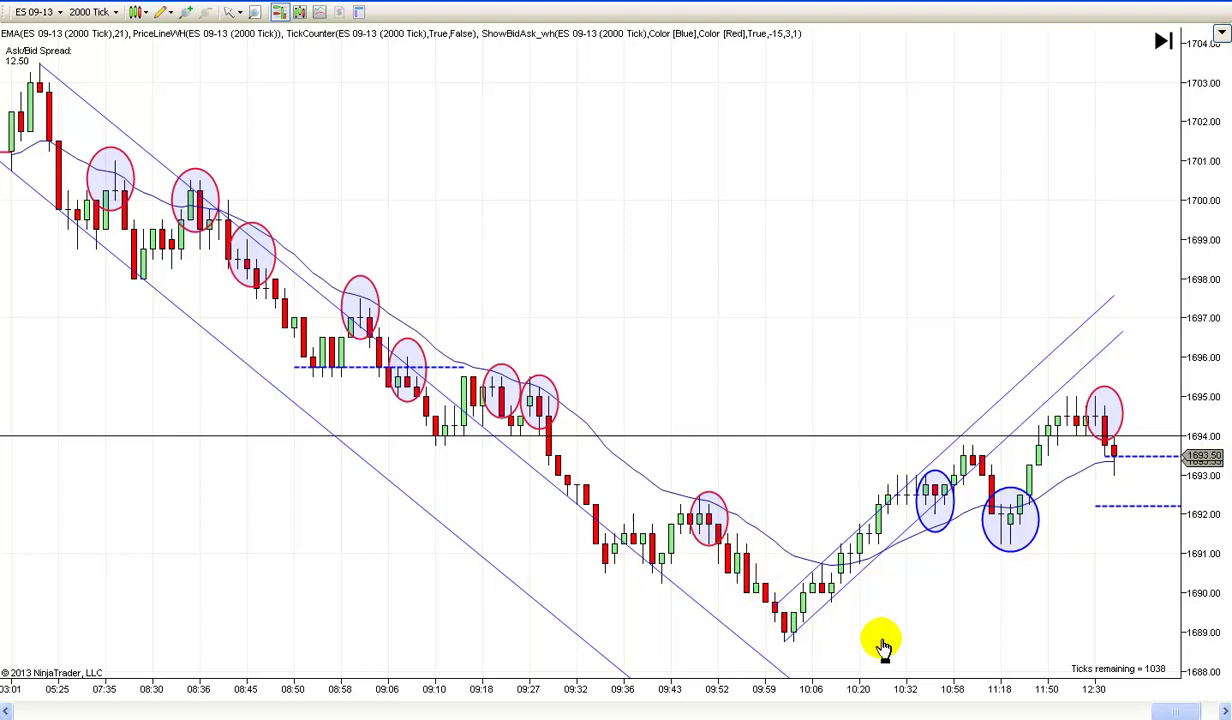
scroll(835, 620, down, 3)
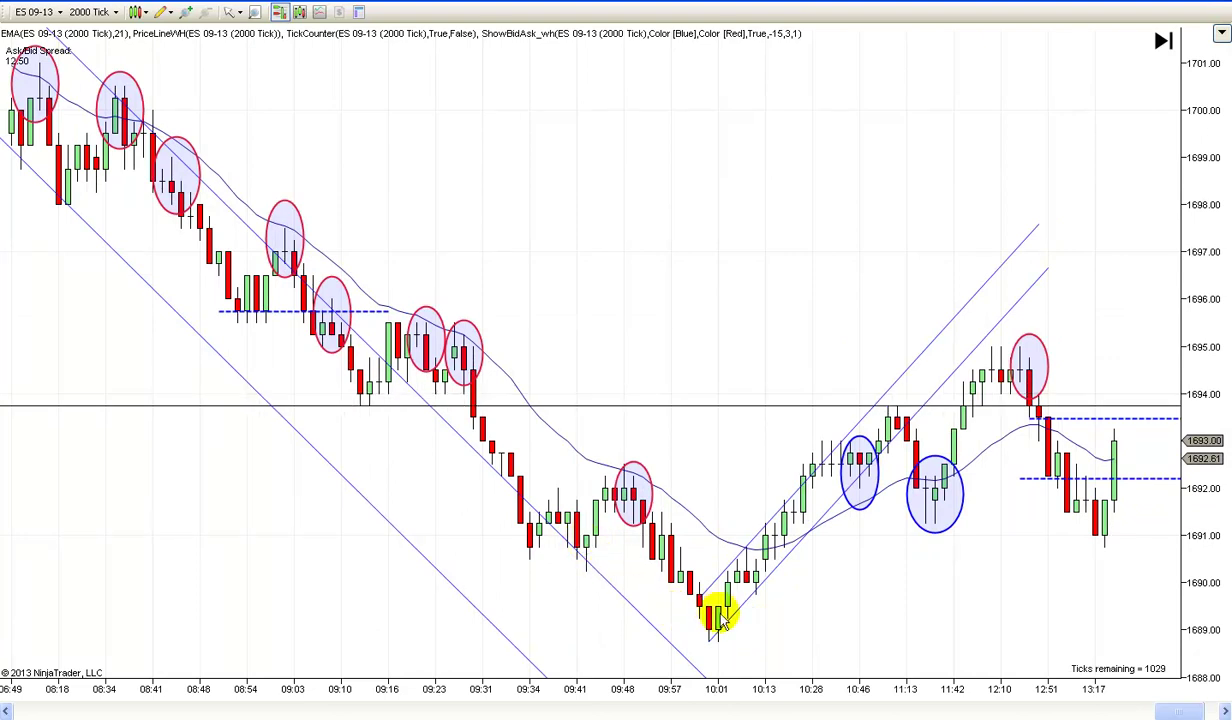
- Draw an ellipse around the swing low near 09:41, spanning about 1690 to 1691.5
click(163, 12)
click(170, 373)
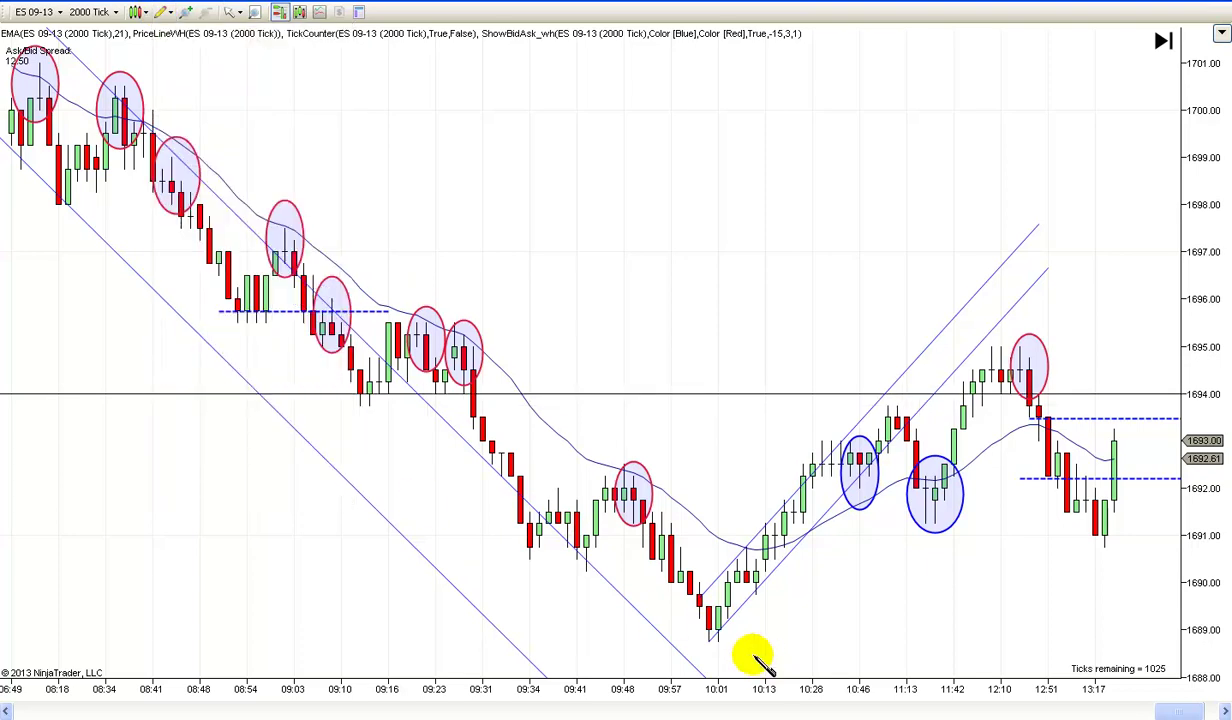
drag(573, 519, 610, 578)
- Set the 09:41 ellipse's outline color to DarkGreen and its outline width to 2
double_click(605, 565)
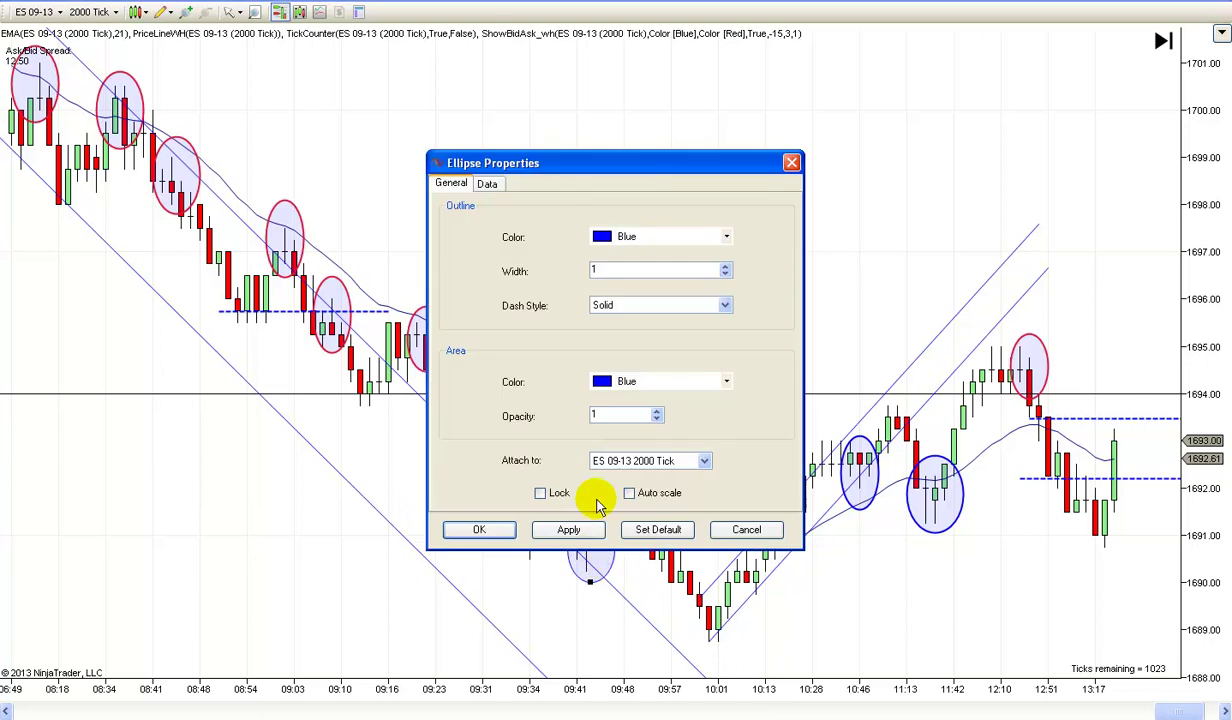
click(726, 237)
scroll(720, 300, down, 5)
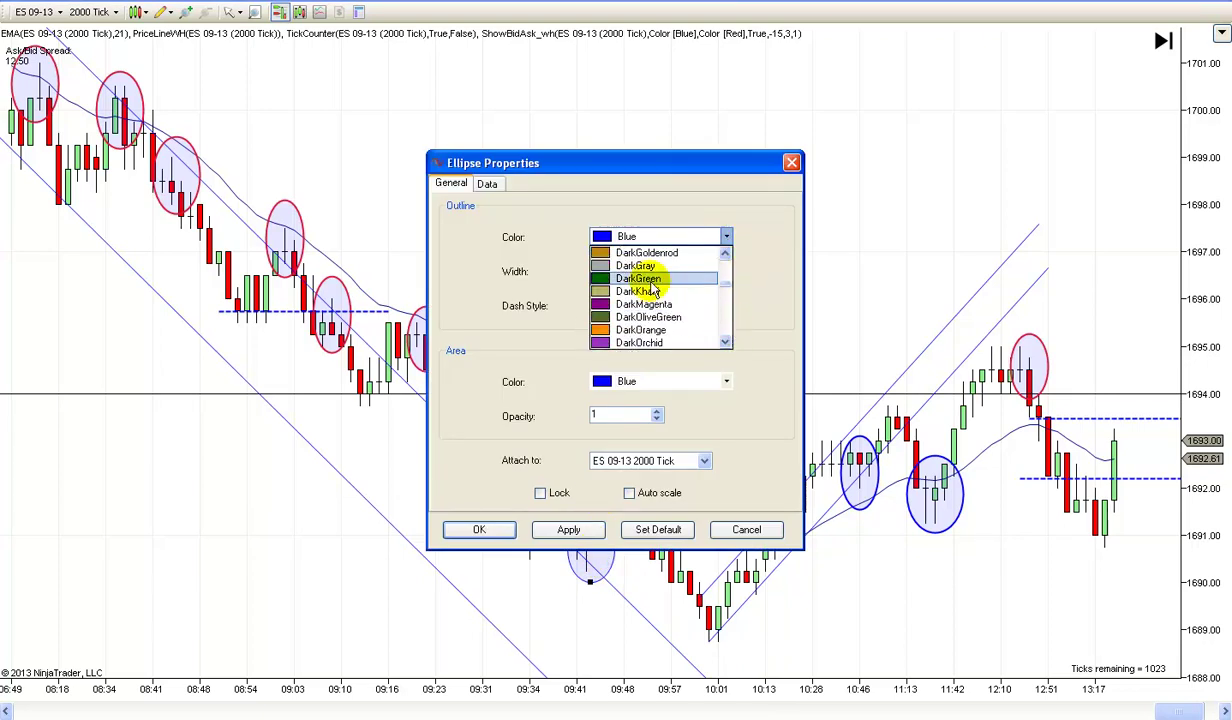
click(712, 278)
click(725, 266)
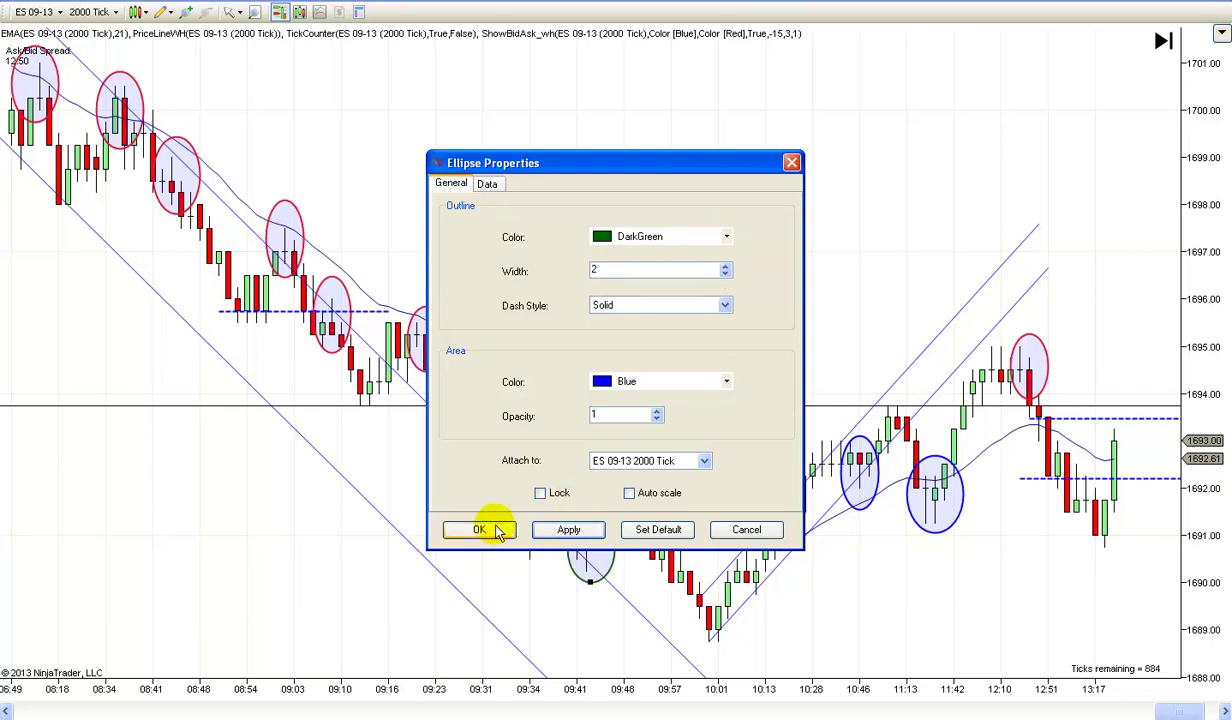
click(484, 530)
double_click(611, 559)
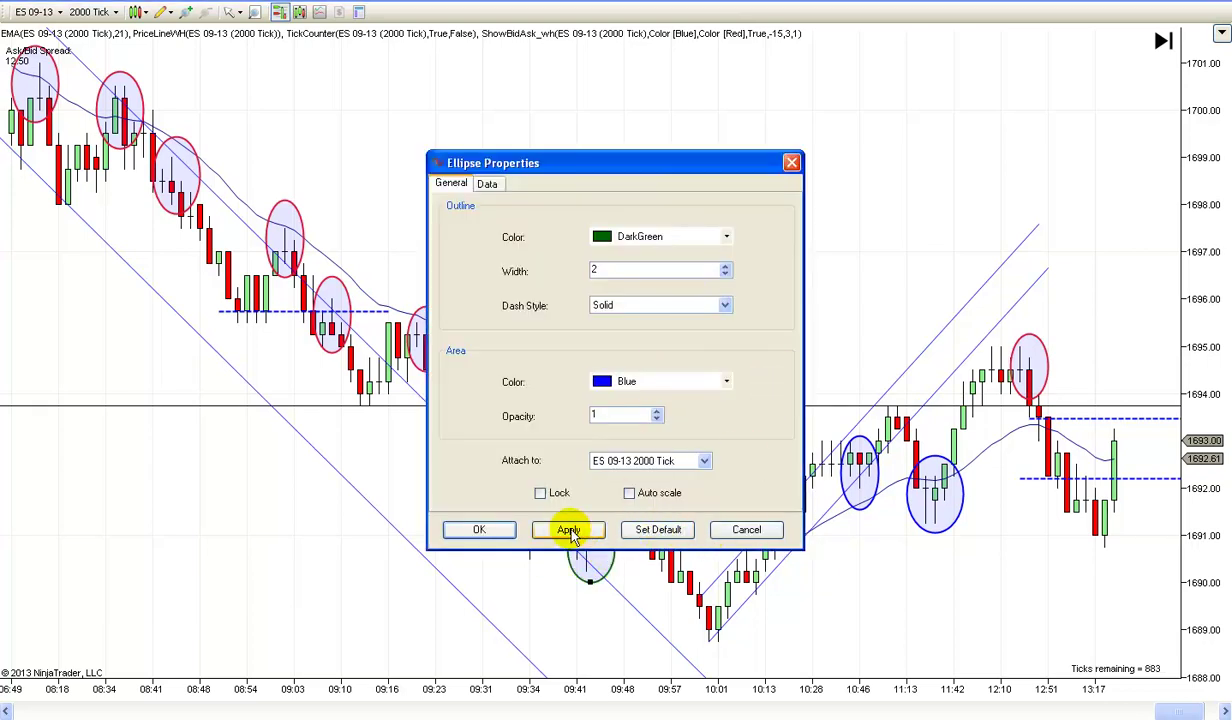
click(480, 528)
- Duplicate the green ellipse and place the copy around the 10:00 swing low near 1689
right_click(612, 563)
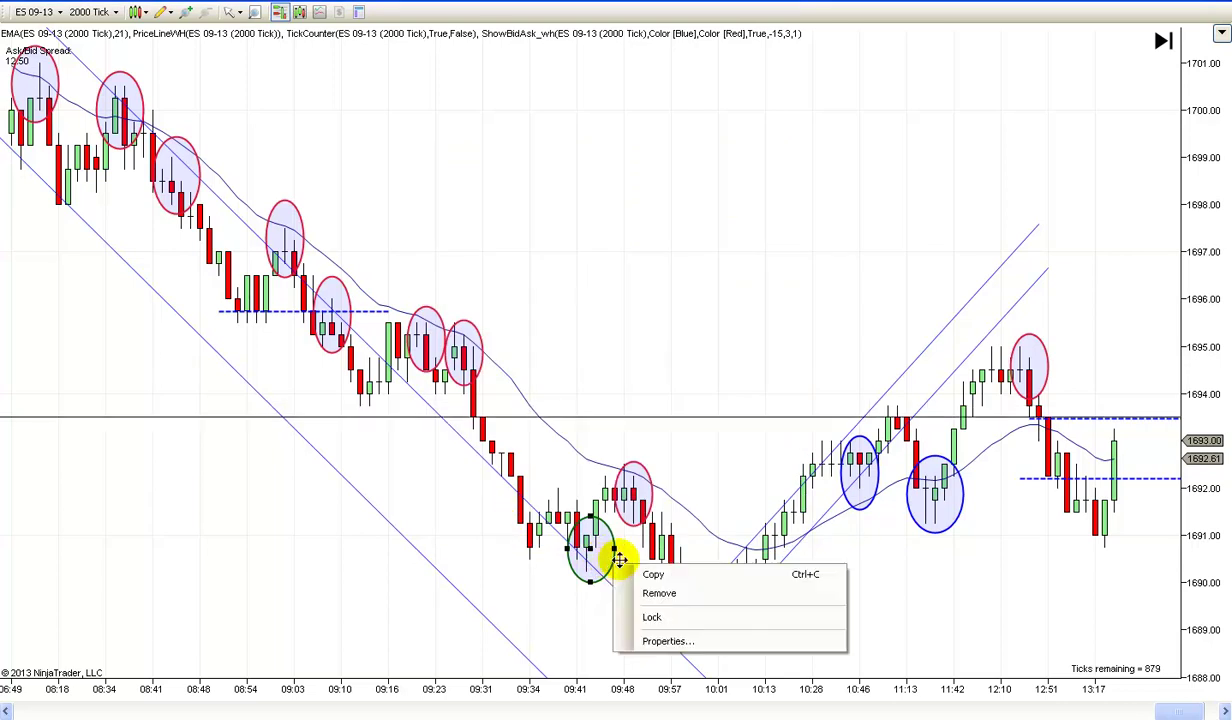
click(660, 496)
right_click(840, 630)
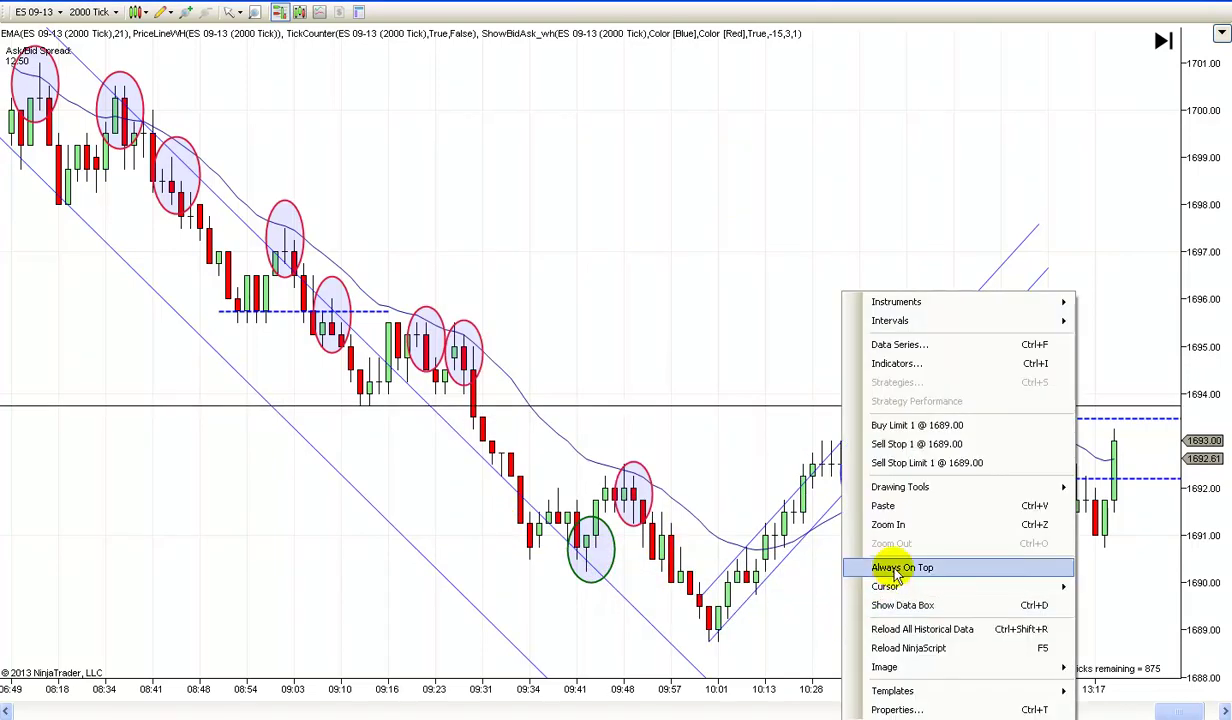
click(858, 505)
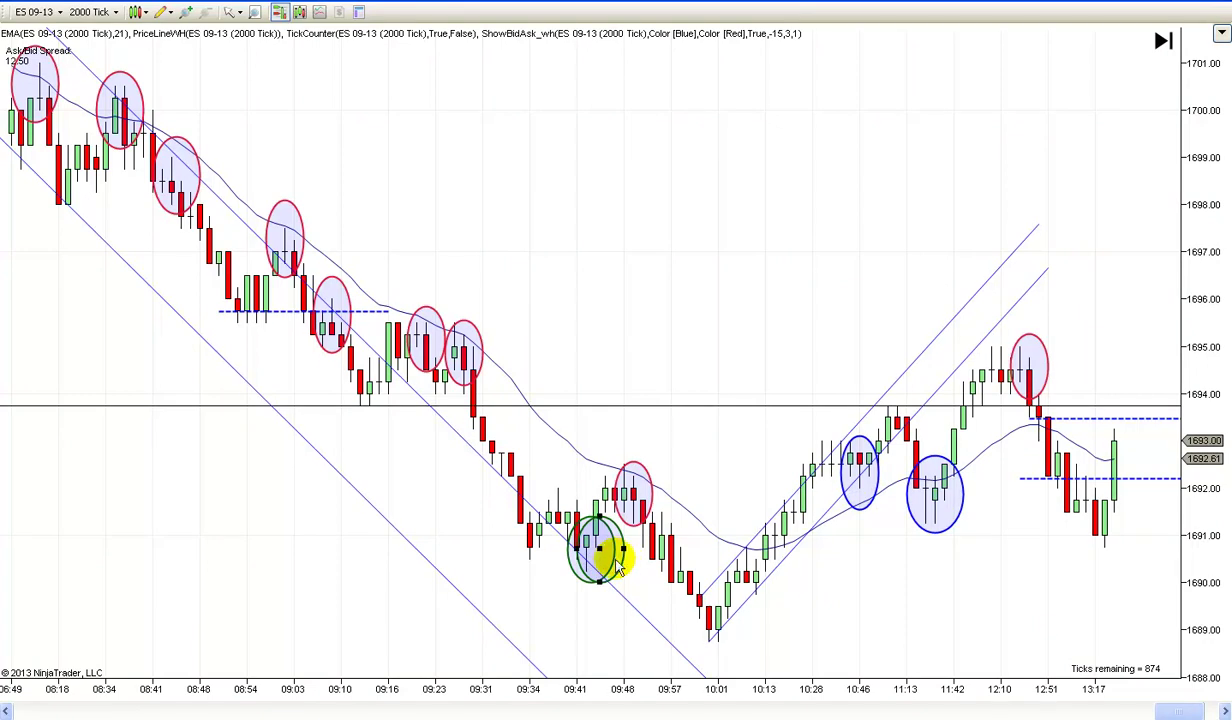
drag(598, 550, 710, 610)
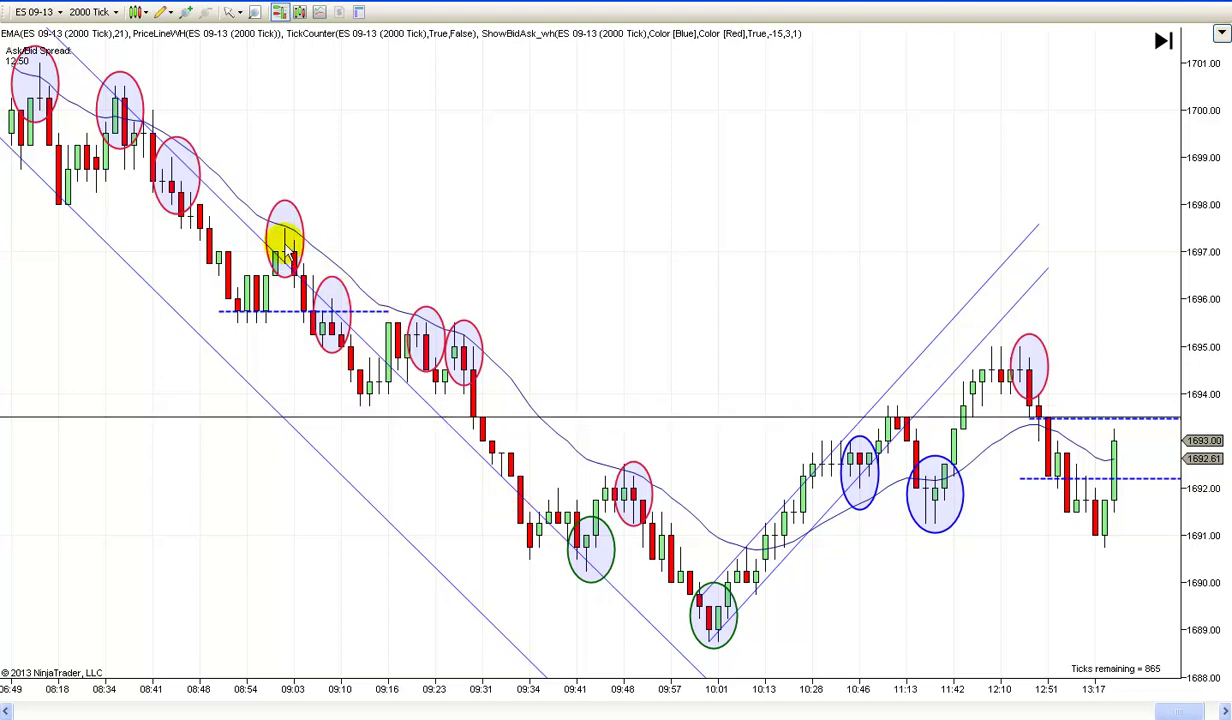
- Duplicate the green ellipse at the 10:00 low and place the copy over the small pullback near 10:11
scroll(600, 213, up, 3)
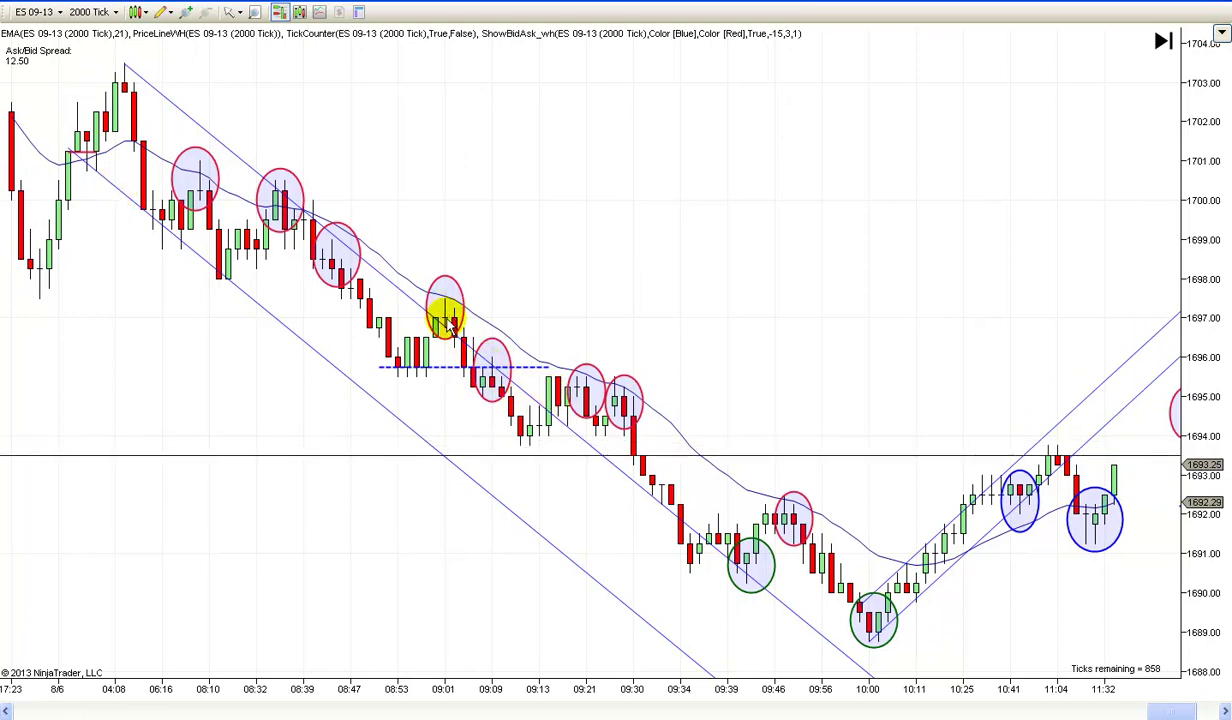
scroll(586, 313, down, 3)
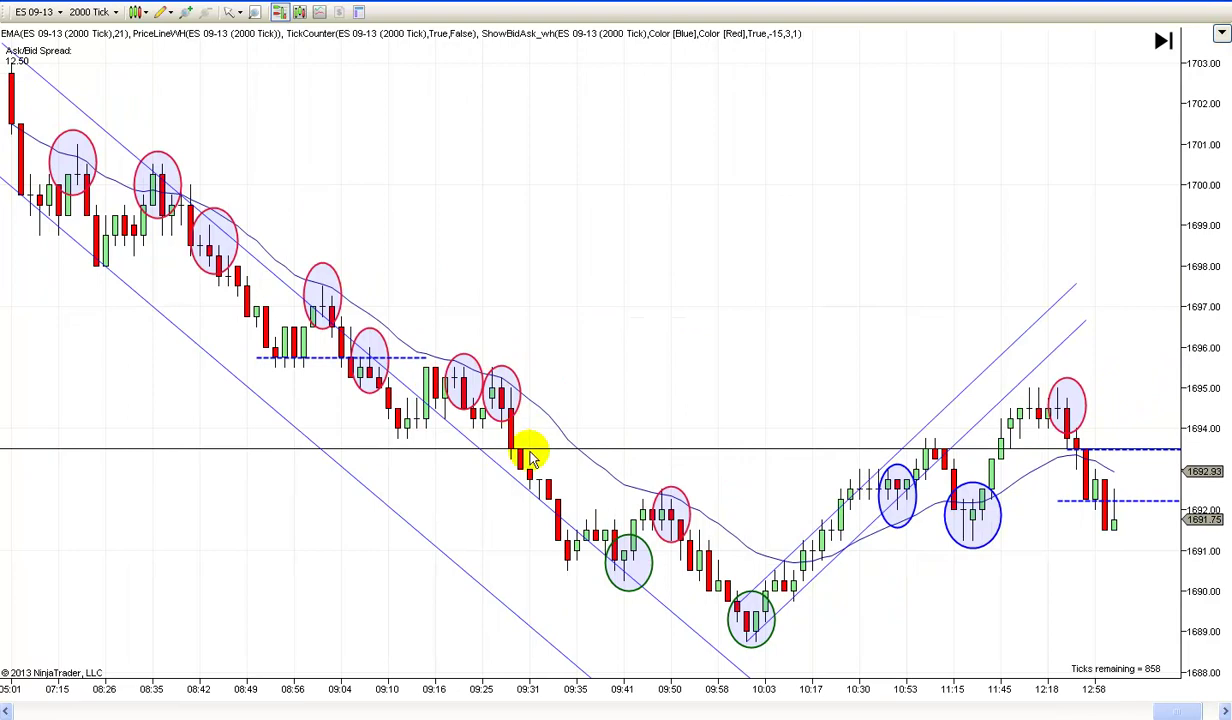
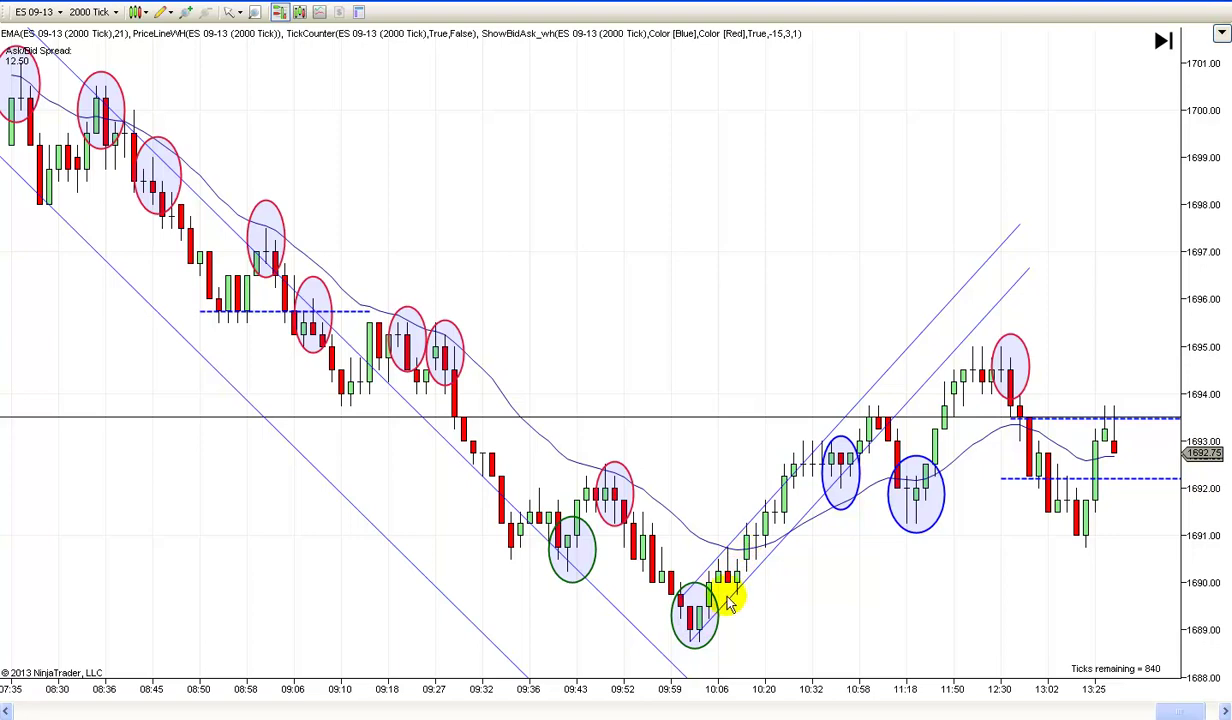
right_click(720, 620)
click(806, 627)
right_click(810, 627)
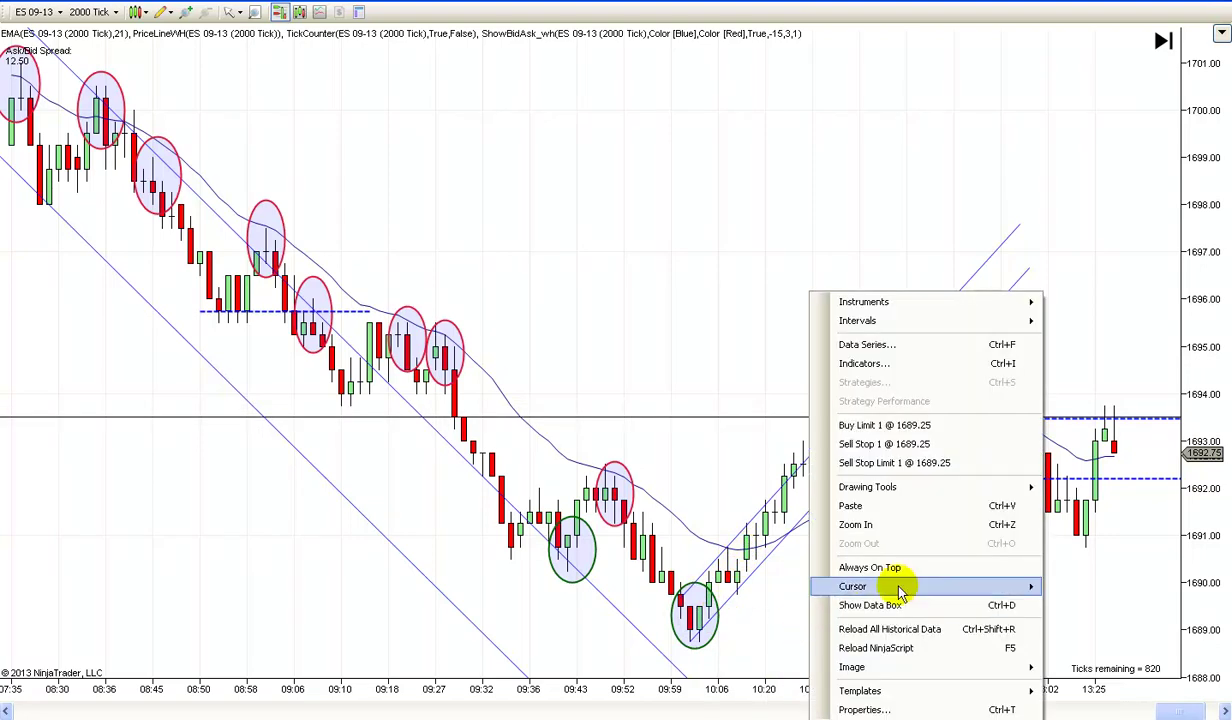
click(833, 580)
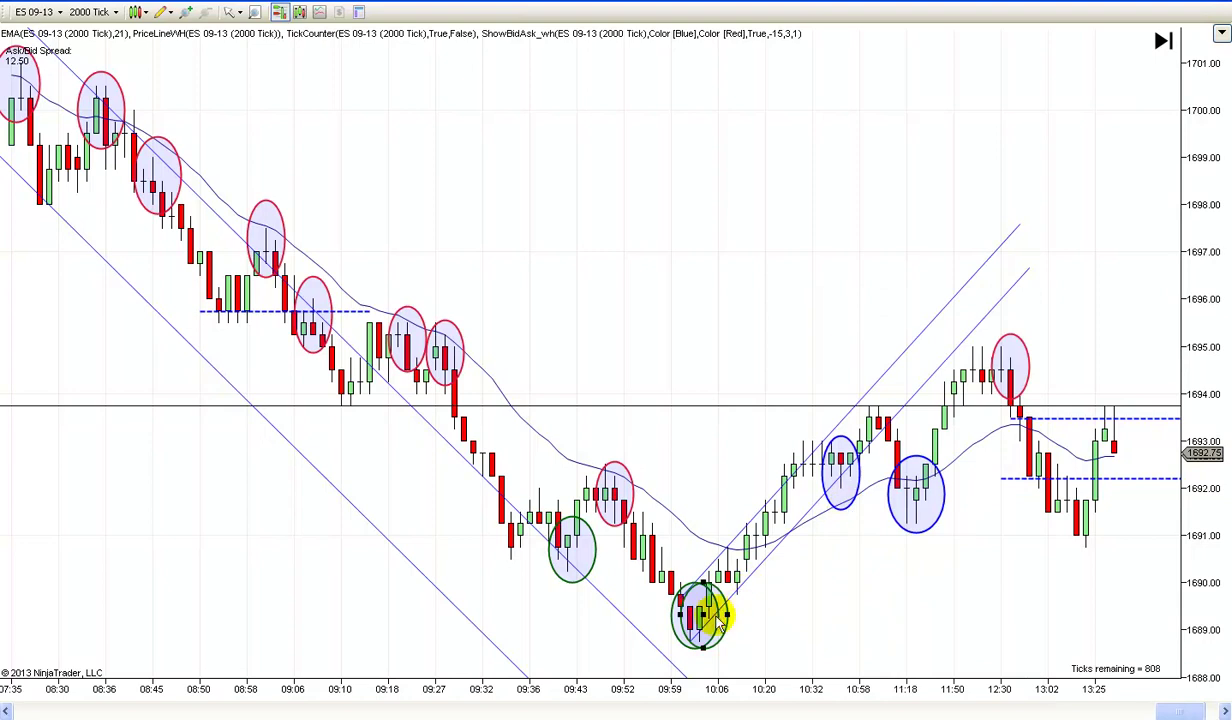
drag(705, 615, 743, 574)
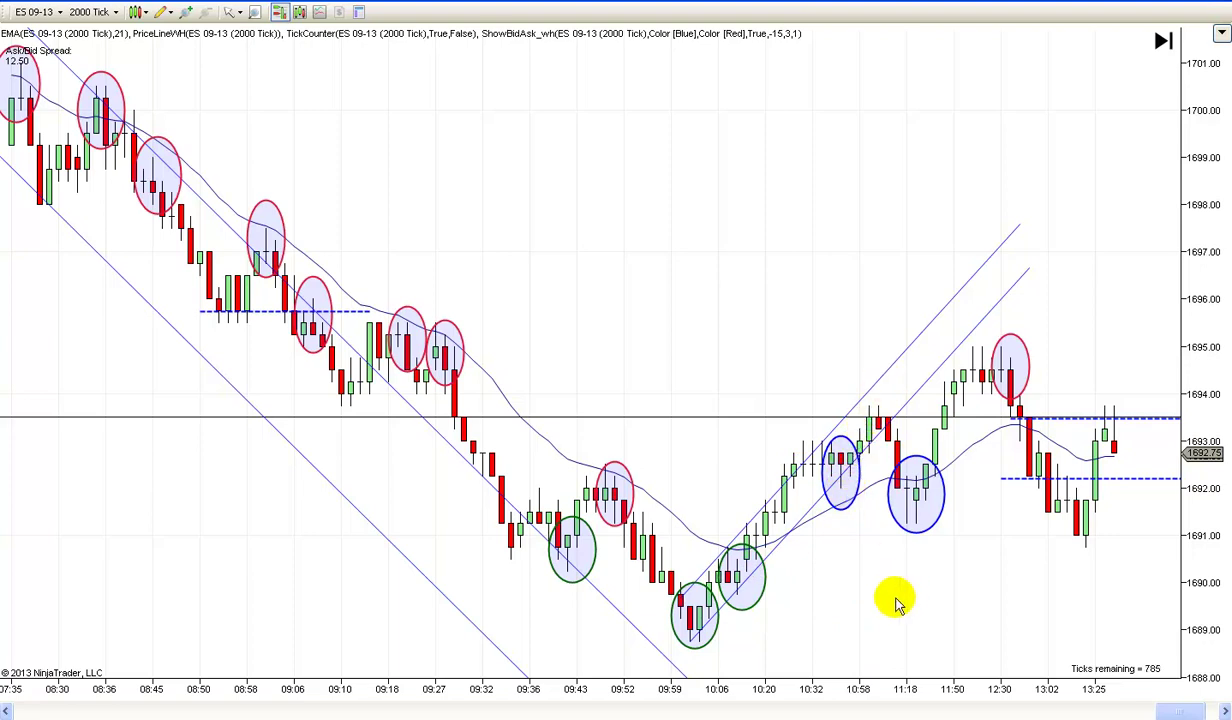
- Examine the rally from the 10:00 low through the marked pullbacks, the 12:36 top and the afternoon range up to 15:00
scroll(908, 618, up, 2)
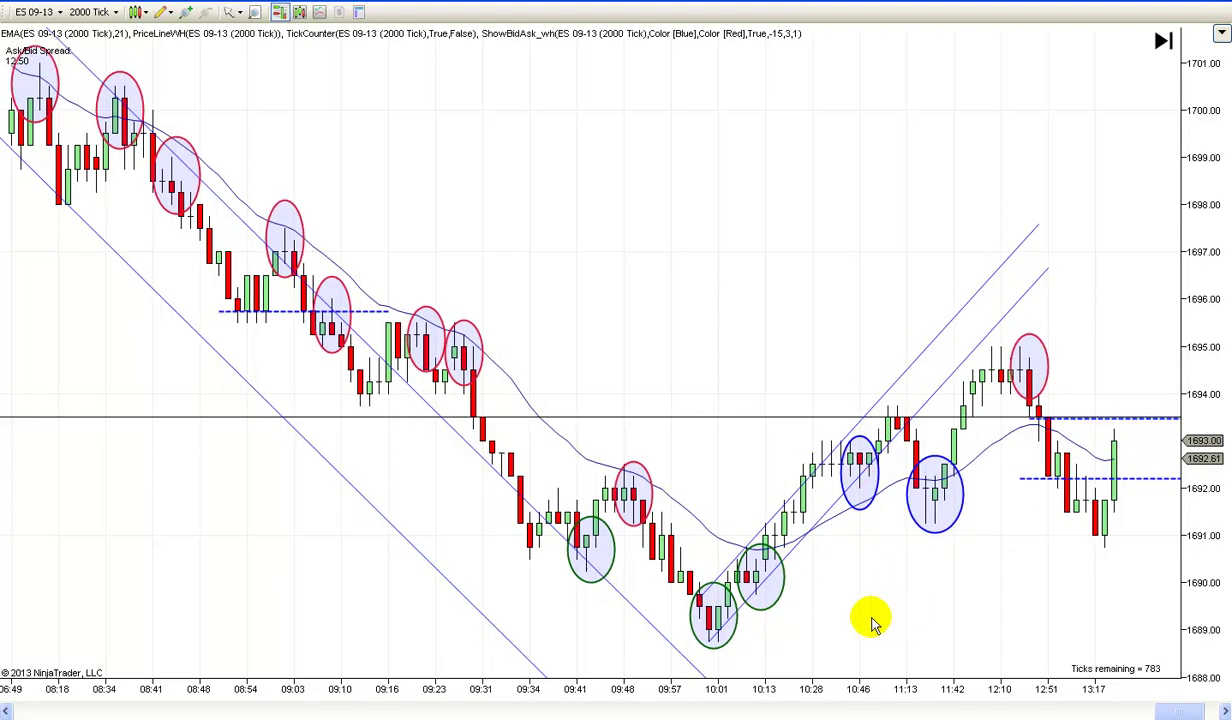
scroll(861, 630, down, 3)
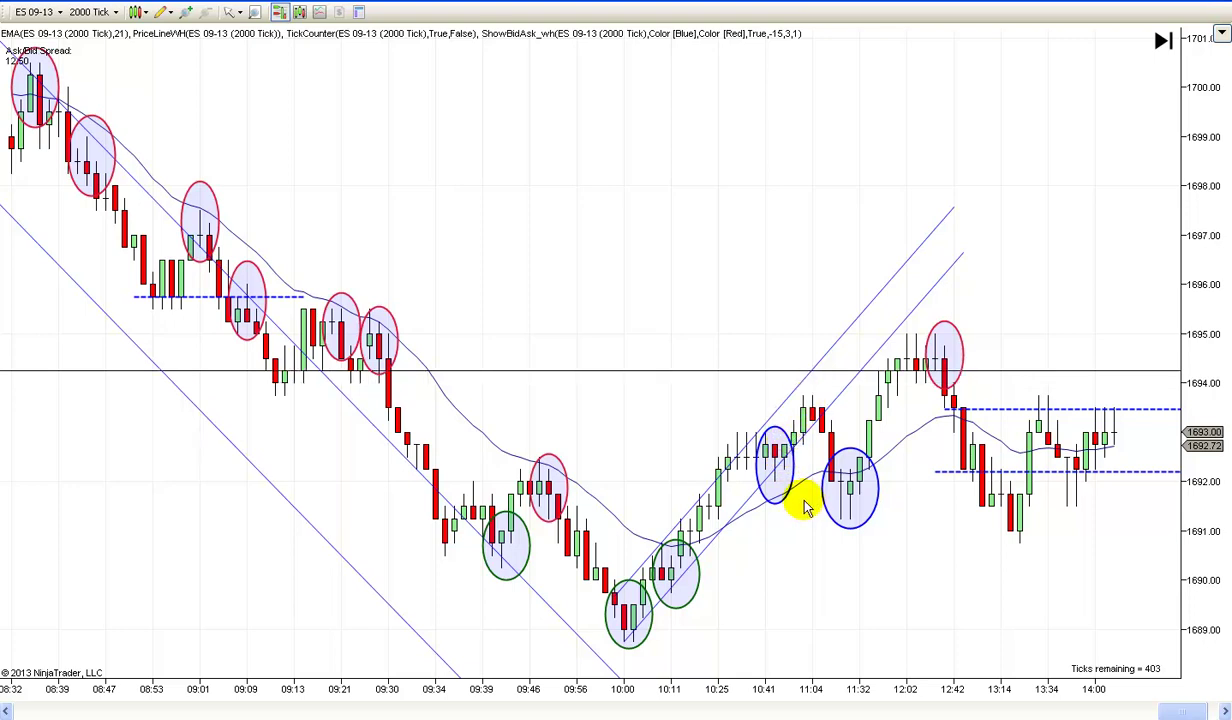
drag(839, 585, 779, 590)
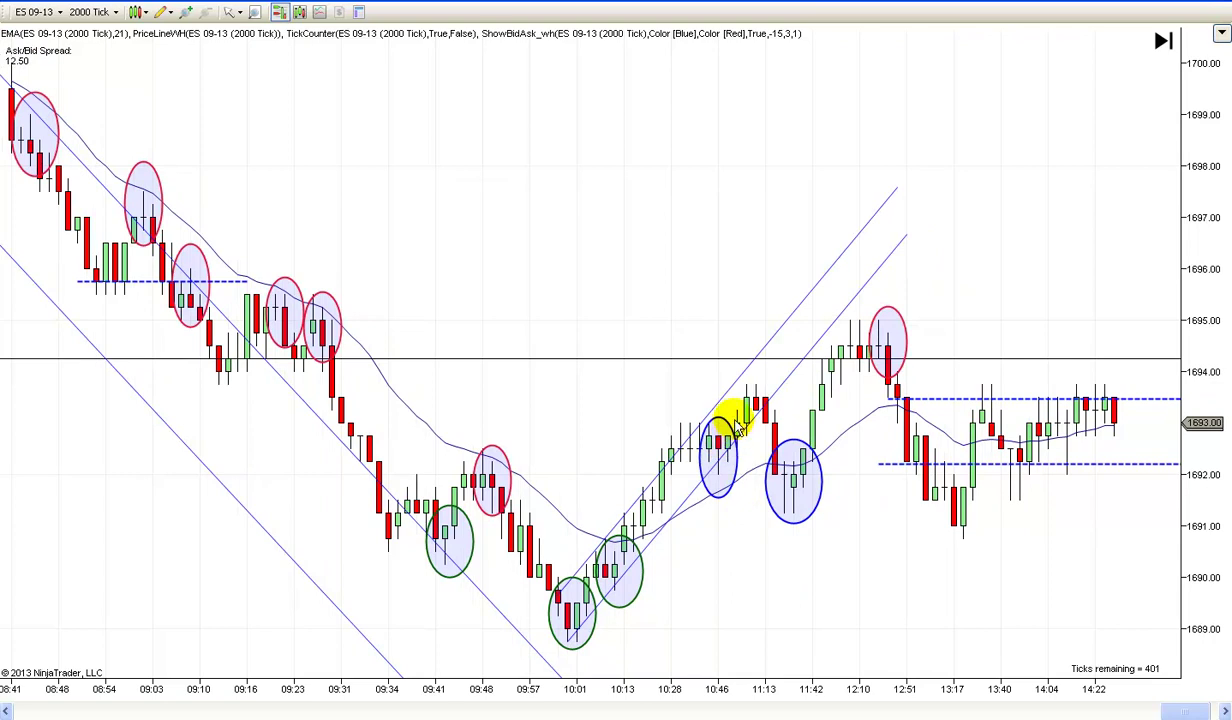
drag(856, 558, 771, 555)
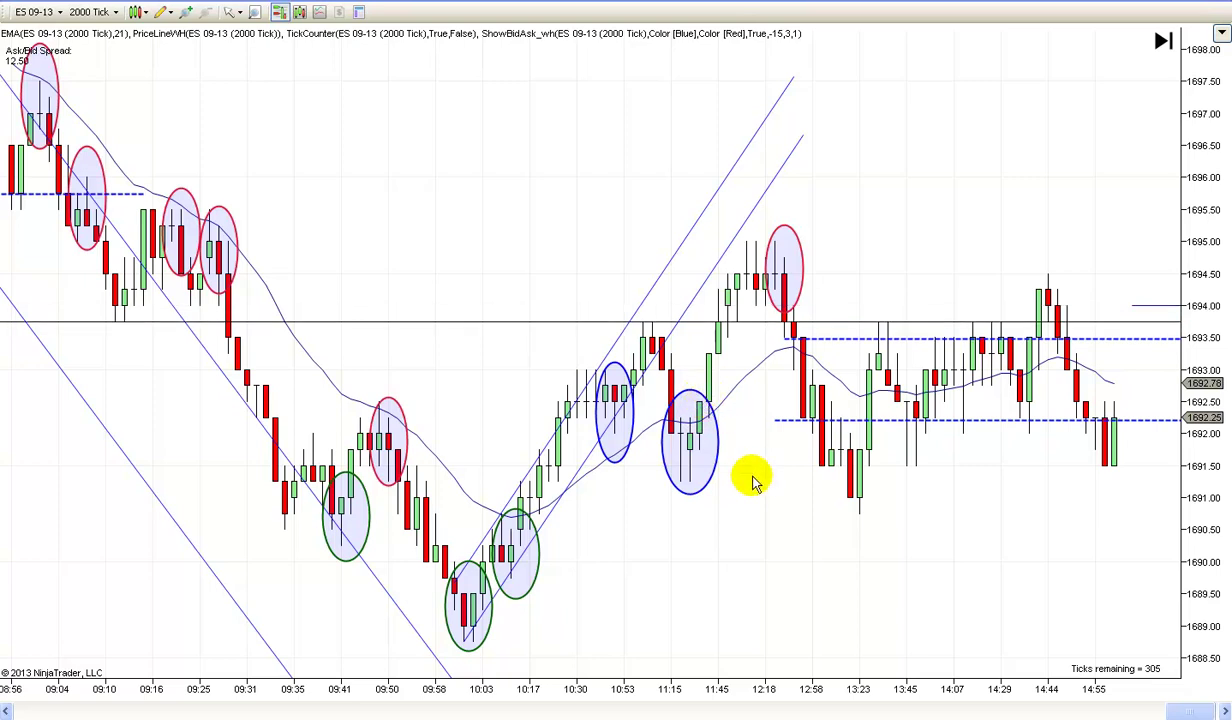
scroll(751, 473, up, 2)
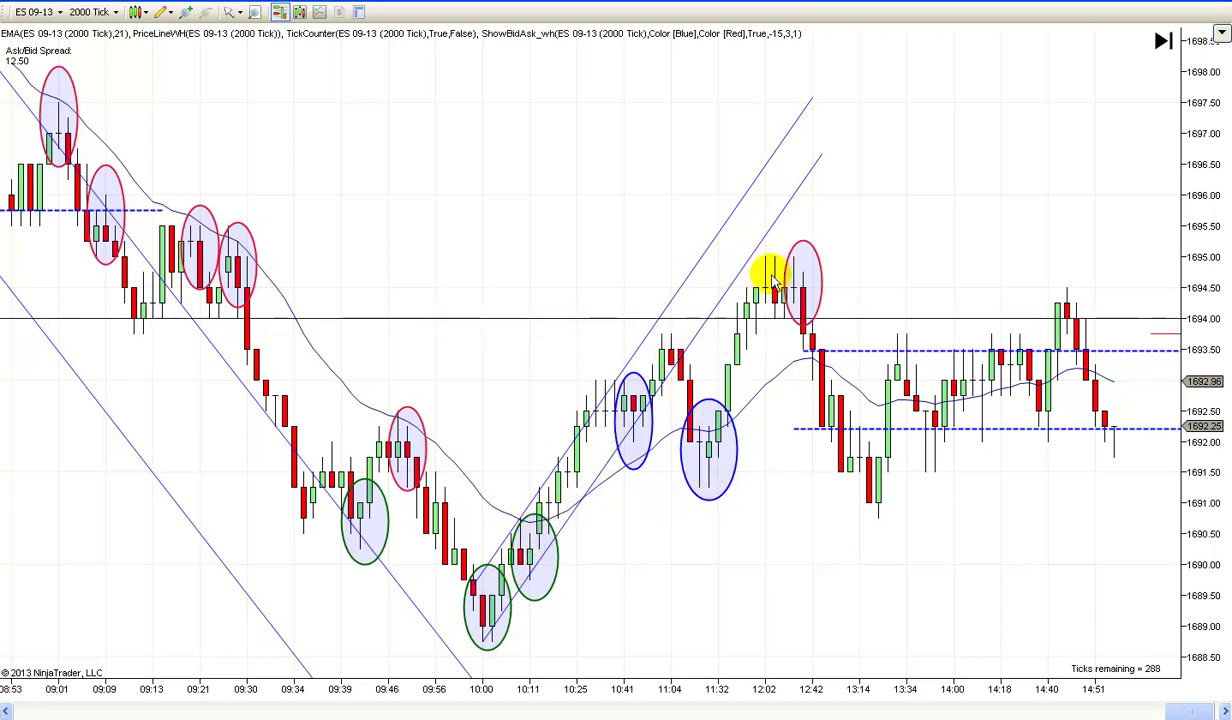
scroll(910, 505, up, 2)
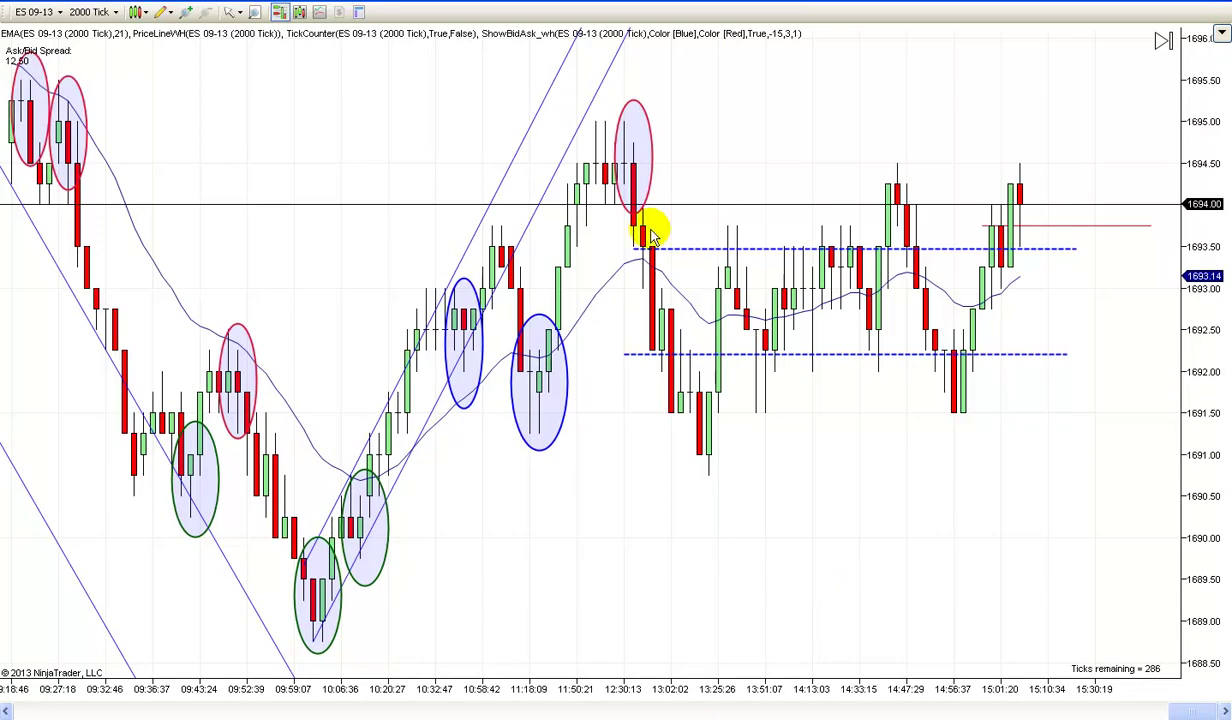
scroll(880, 545, up, 3)
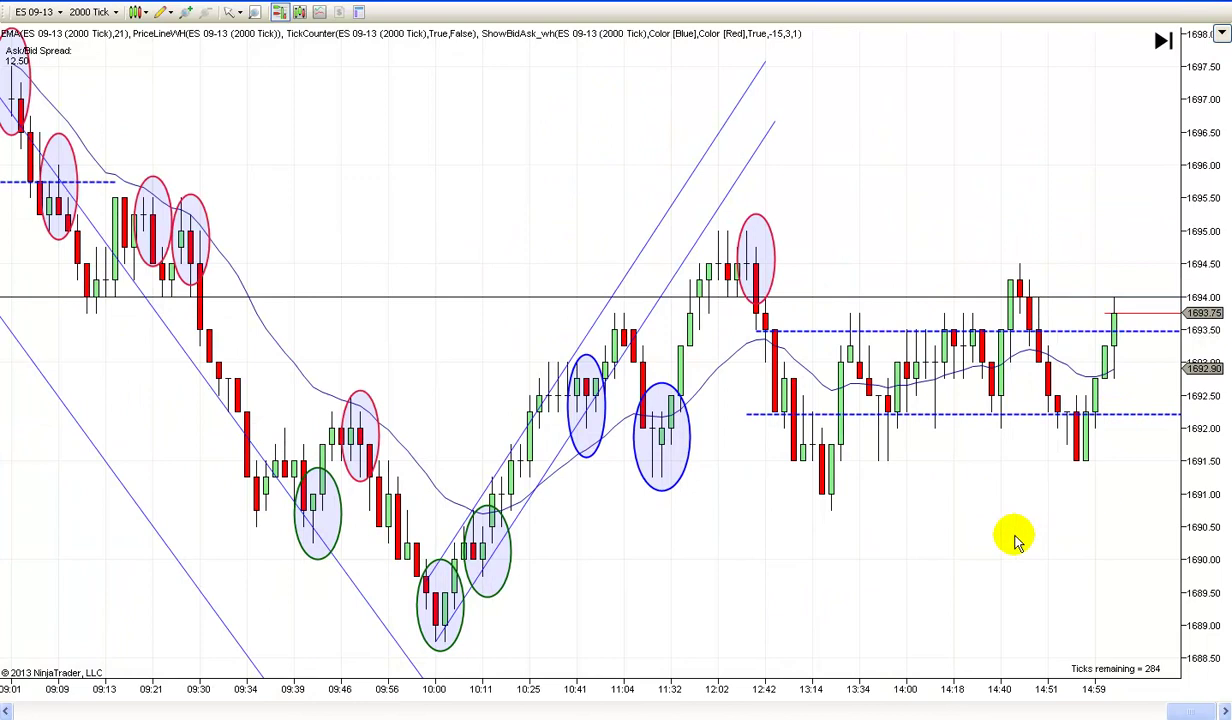
scroll(1000, 538, down, 2)
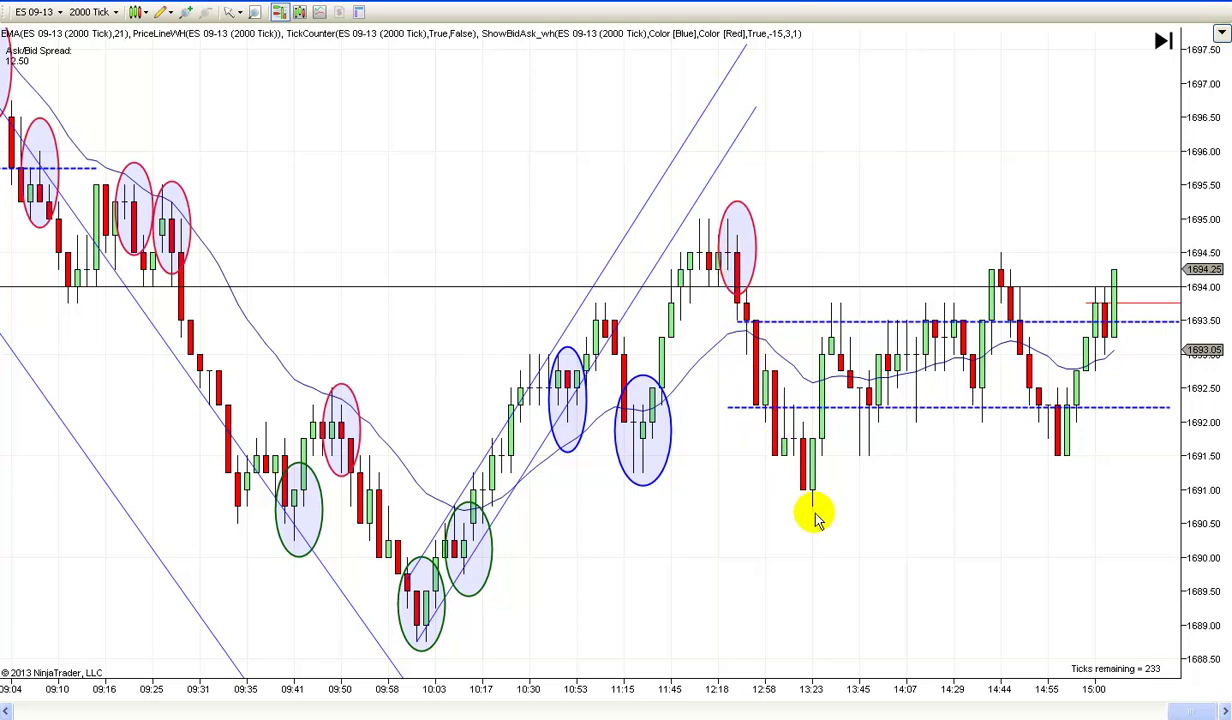
scroll(900, 520, down, 5)
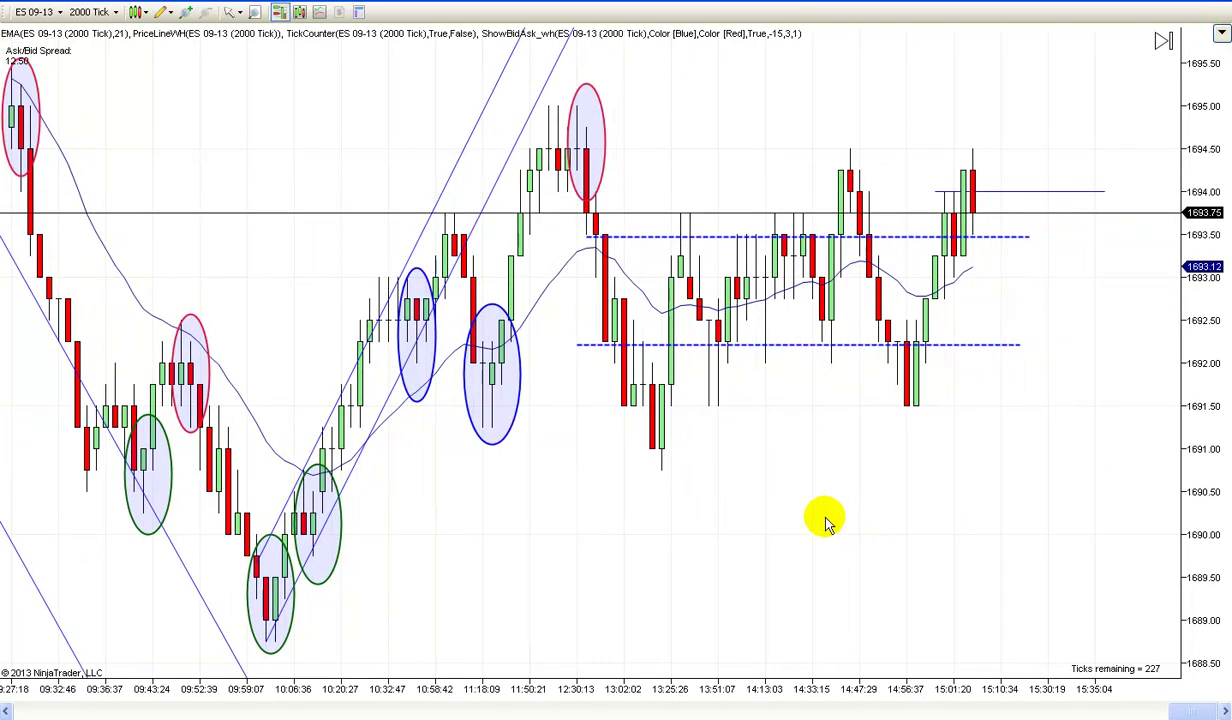
scroll(1020, 500, down, 3)
scroll(982, 250, down, 2)
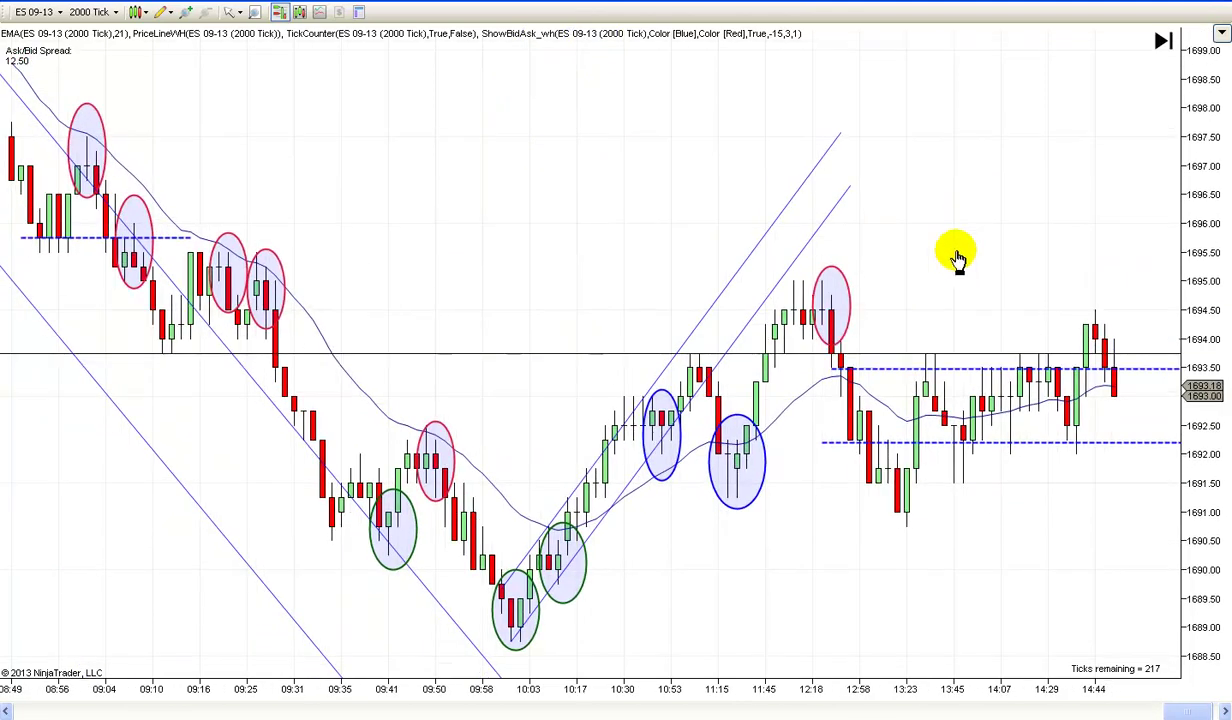
scroll(894, 522, down, 3)
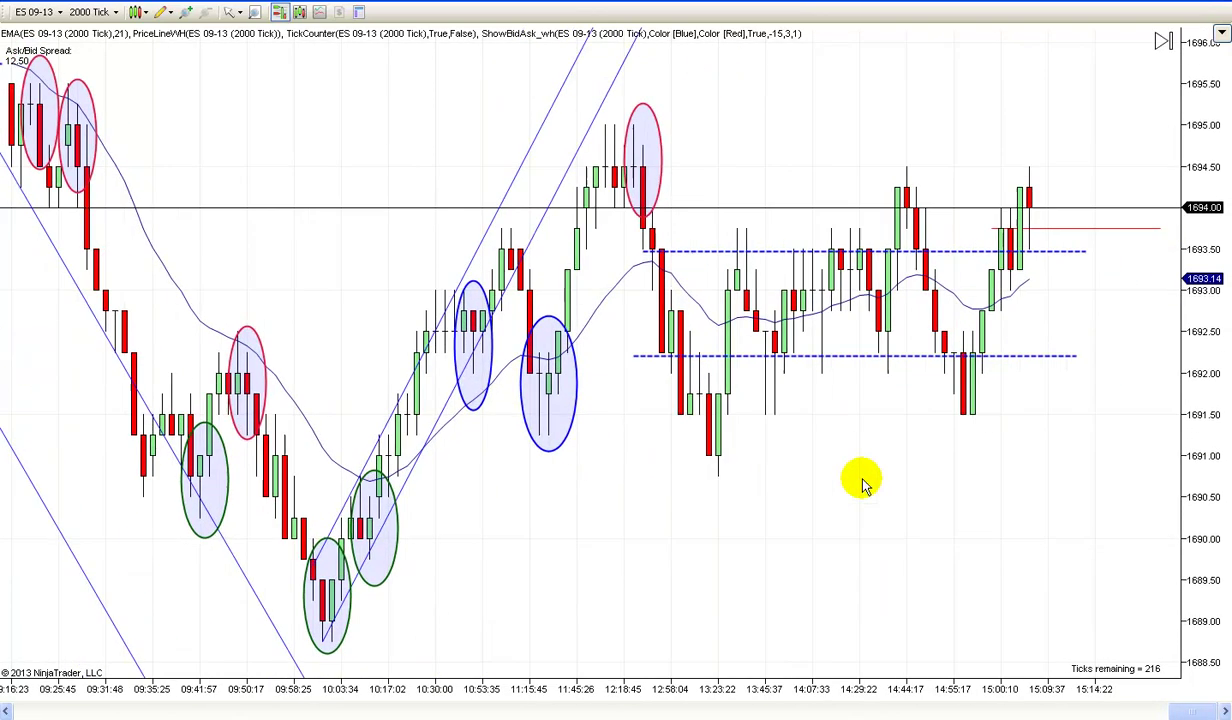
scroll(949, 470, up, 2)
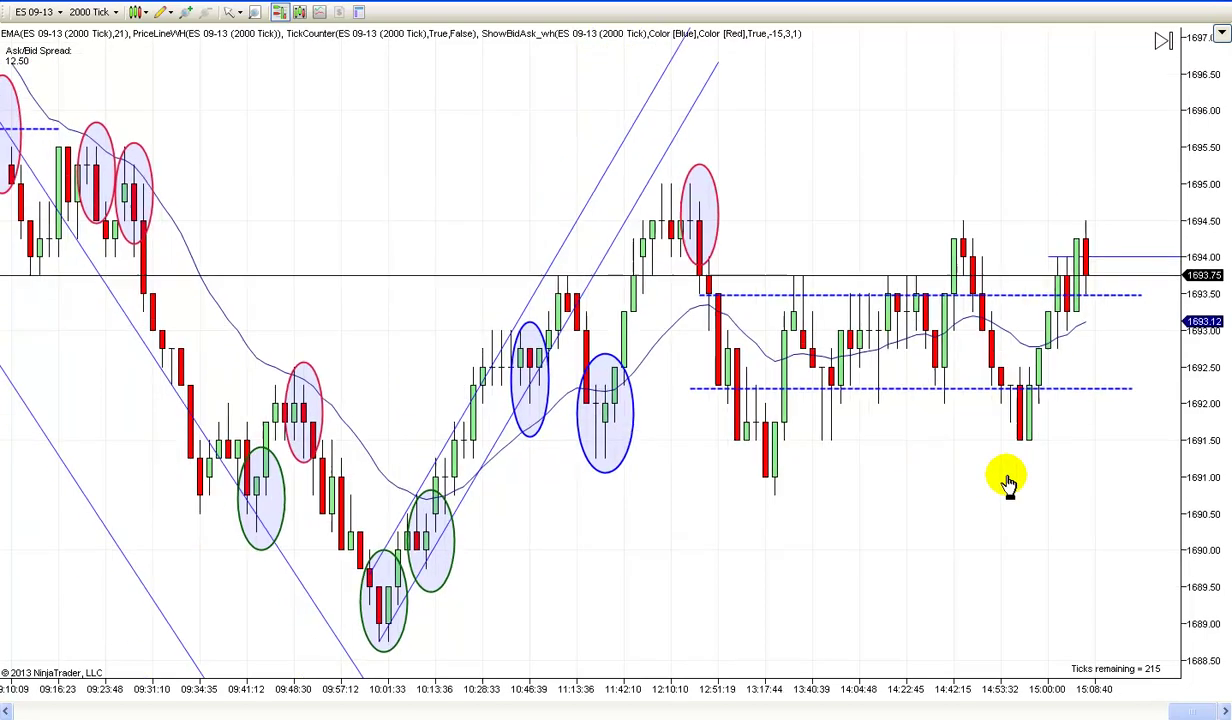
- Duplicate the dashed blue line at 1695.75 and place the copy at about 1692.25 across the 09:50 pullback
scroll(882, 222, up, 10)
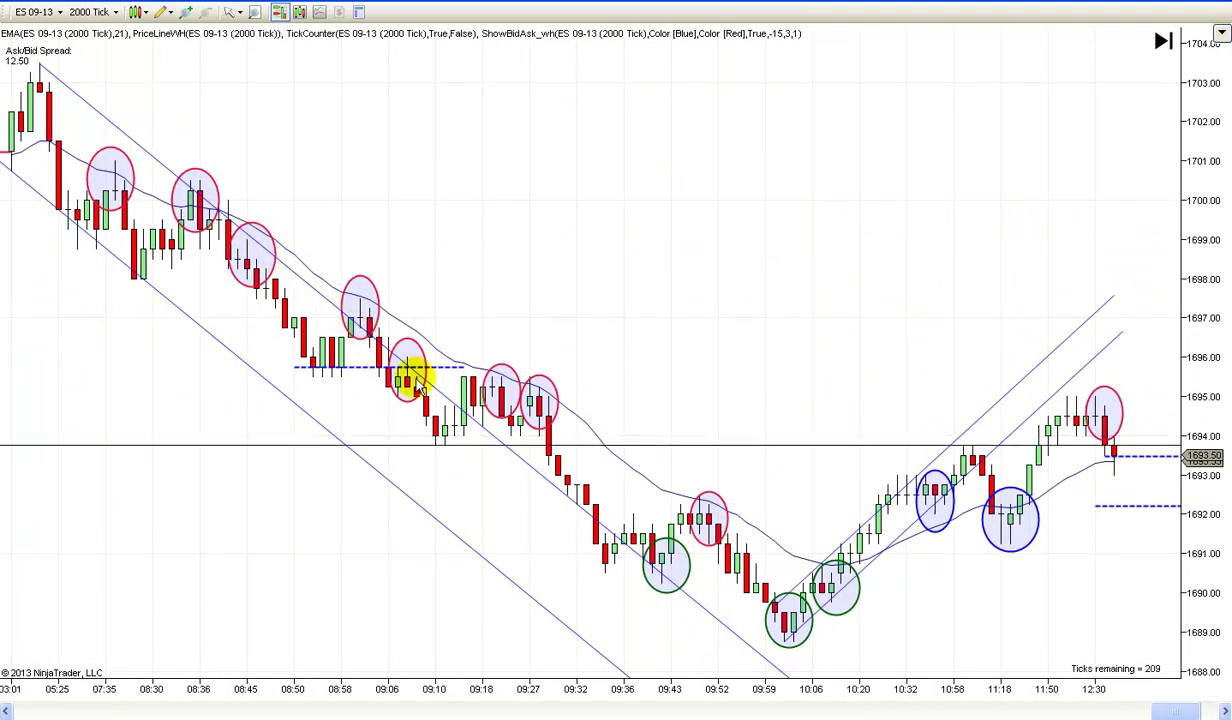
scroll(696, 322, up, 1)
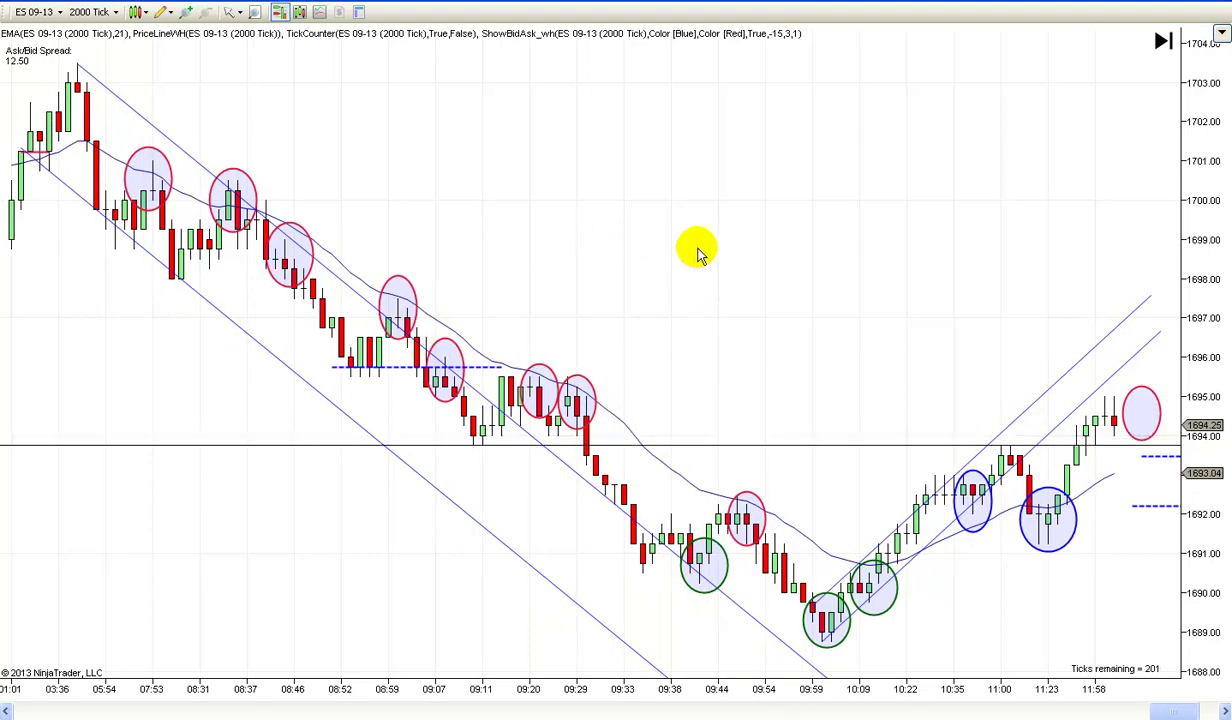
scroll(718, 250, up, 3)
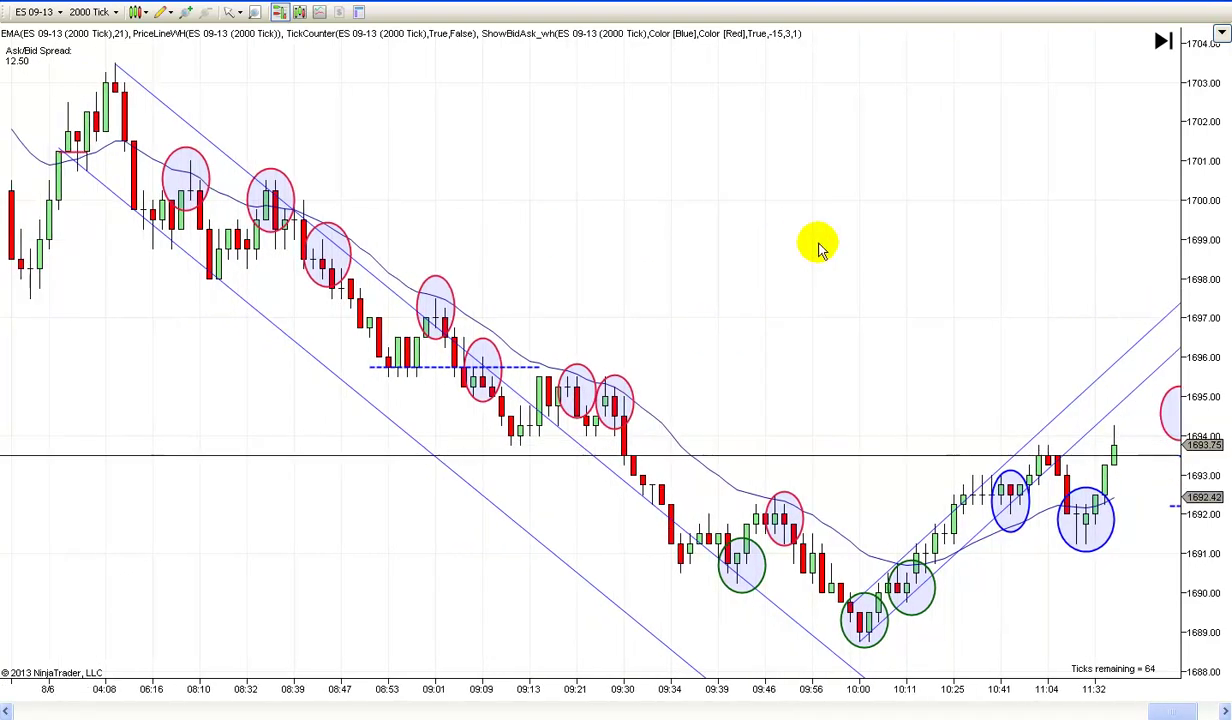
scroll(880, 245, down, 4)
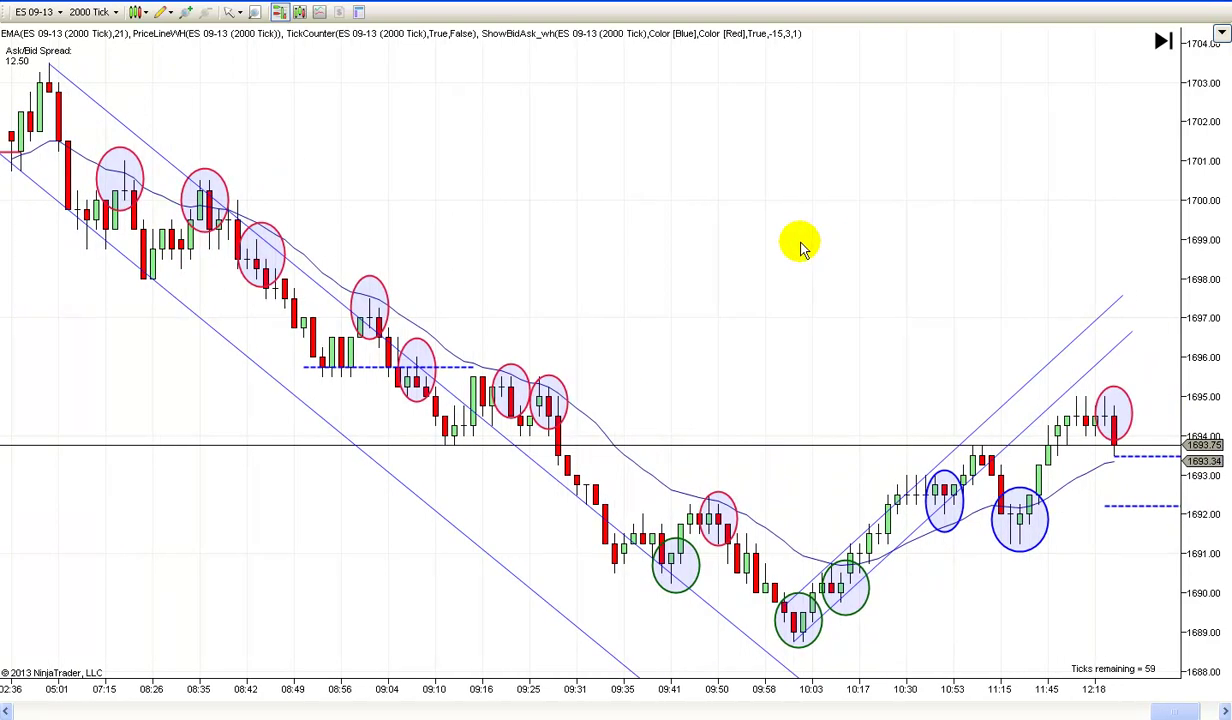
click(448, 367)
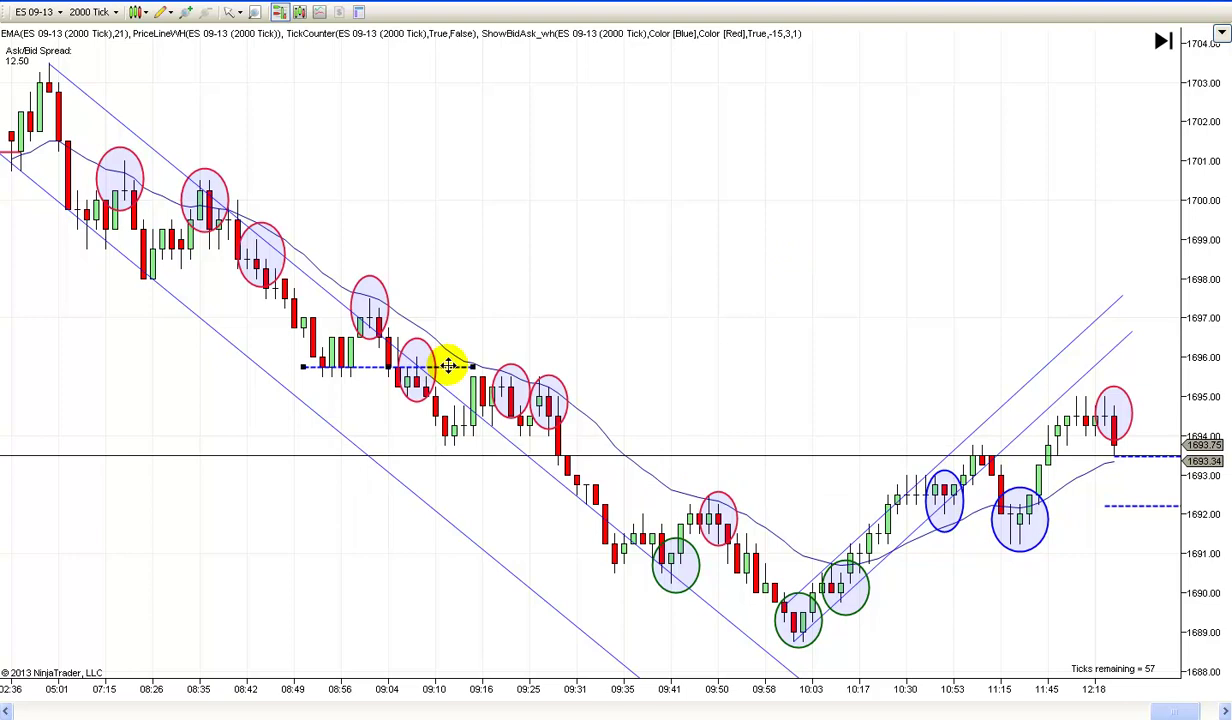
right_click(448, 367)
click(488, 375)
right_click(701, 302)
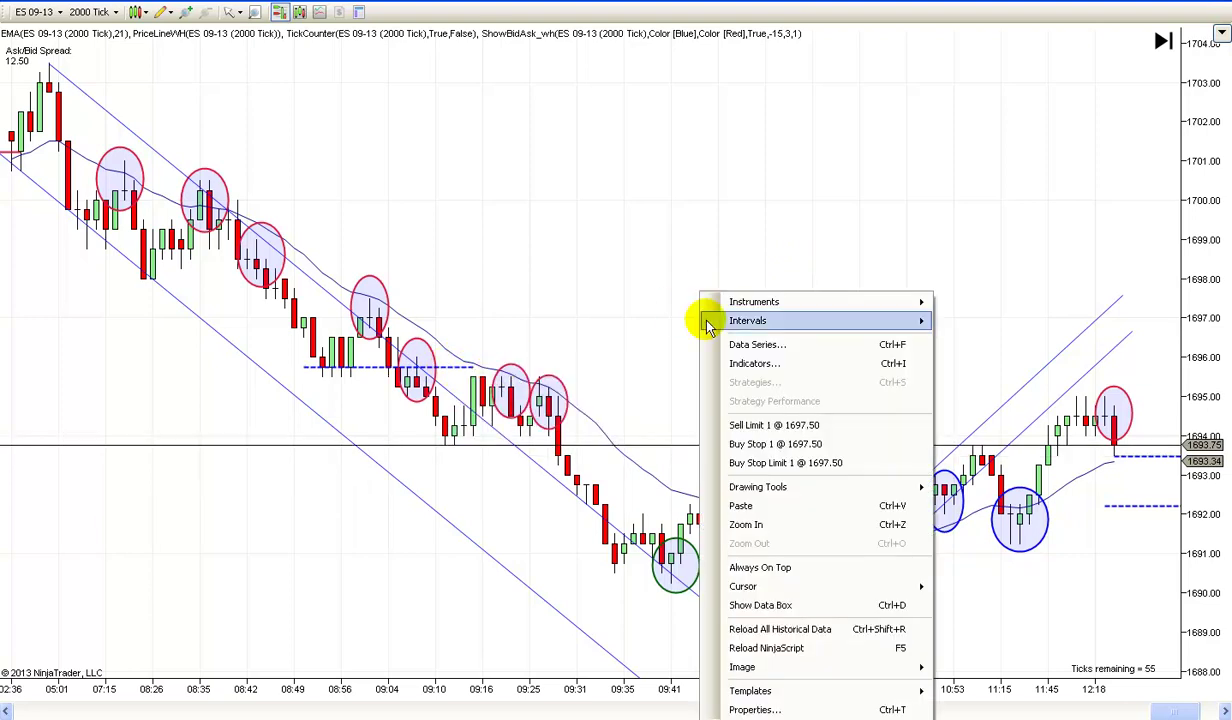
click(768, 505)
drag(452, 367, 667, 499)
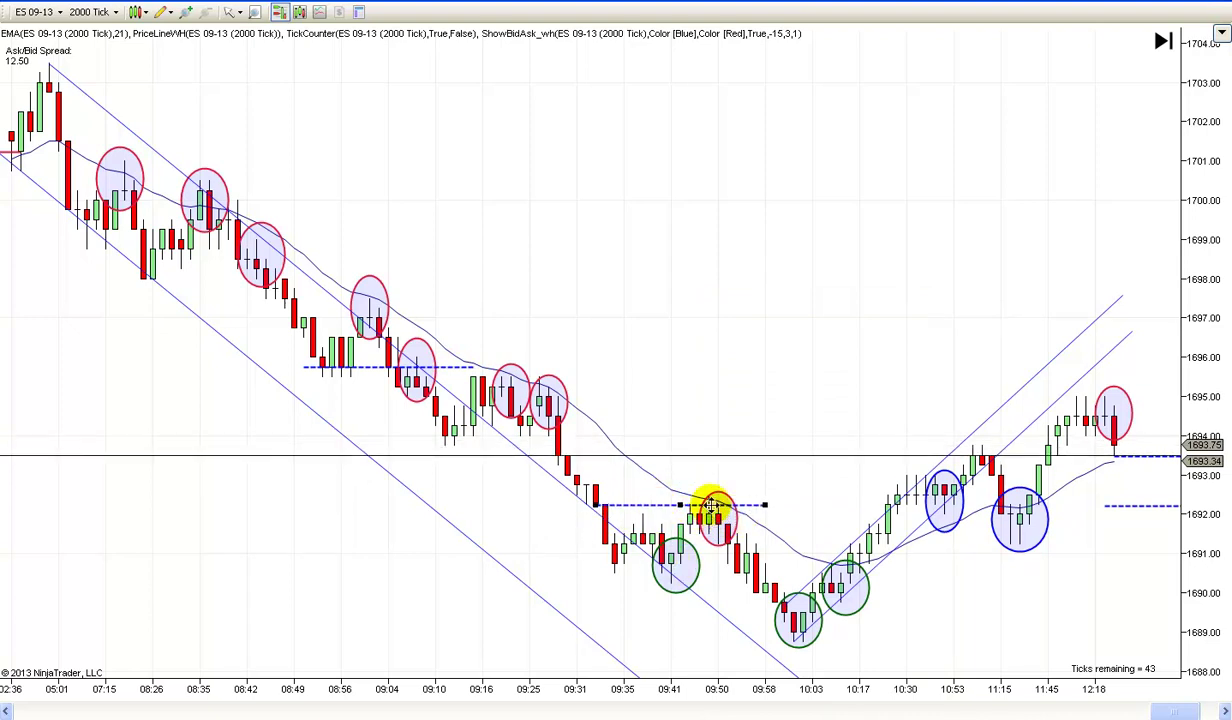
- Move the red ellipse off the 09:50 pullback into the empty chart area near 10:13, at about 1696.5
click(781, 367)
click(720, 514)
drag(720, 514, 833, 332)
scroll(828, 342, up, 2)
scroll(828, 341, up, 1)
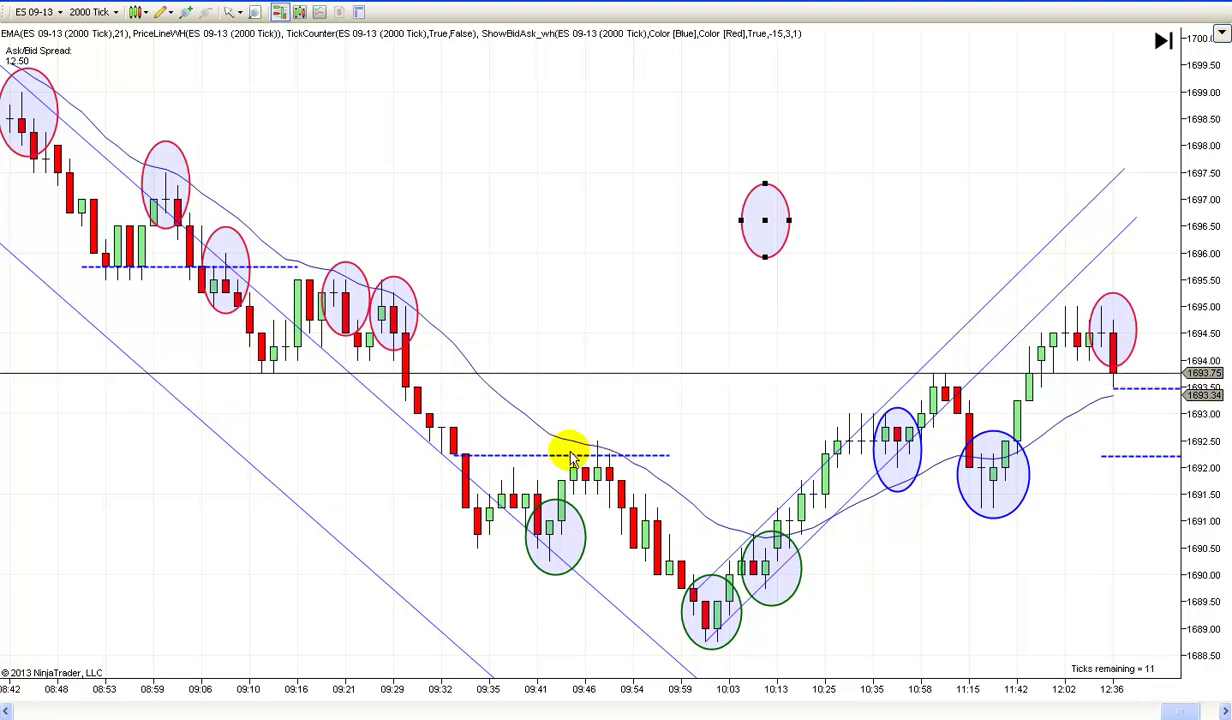
- Set the dashed blue line back at about 1692.25 across the 09:50 pullback and move the loose red ellipse over that pullback
drag(525, 455, 609, 427)
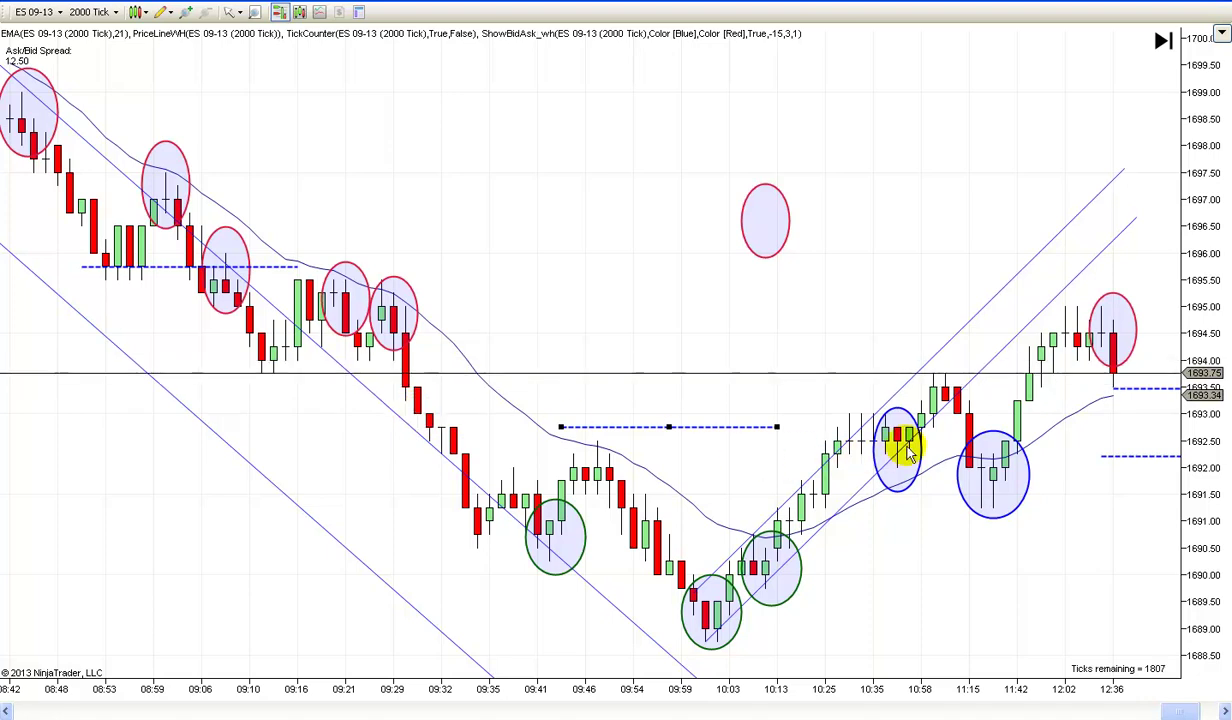
drag(668, 426, 553, 456)
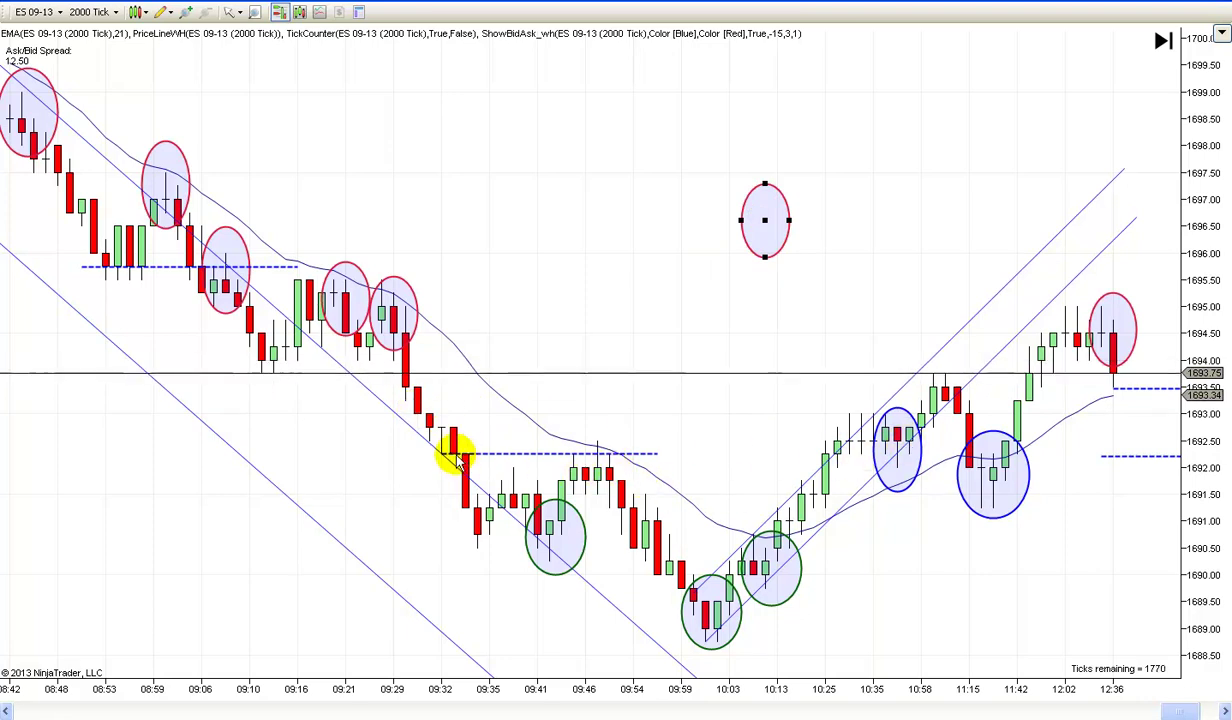
drag(766, 221, 600, 467)
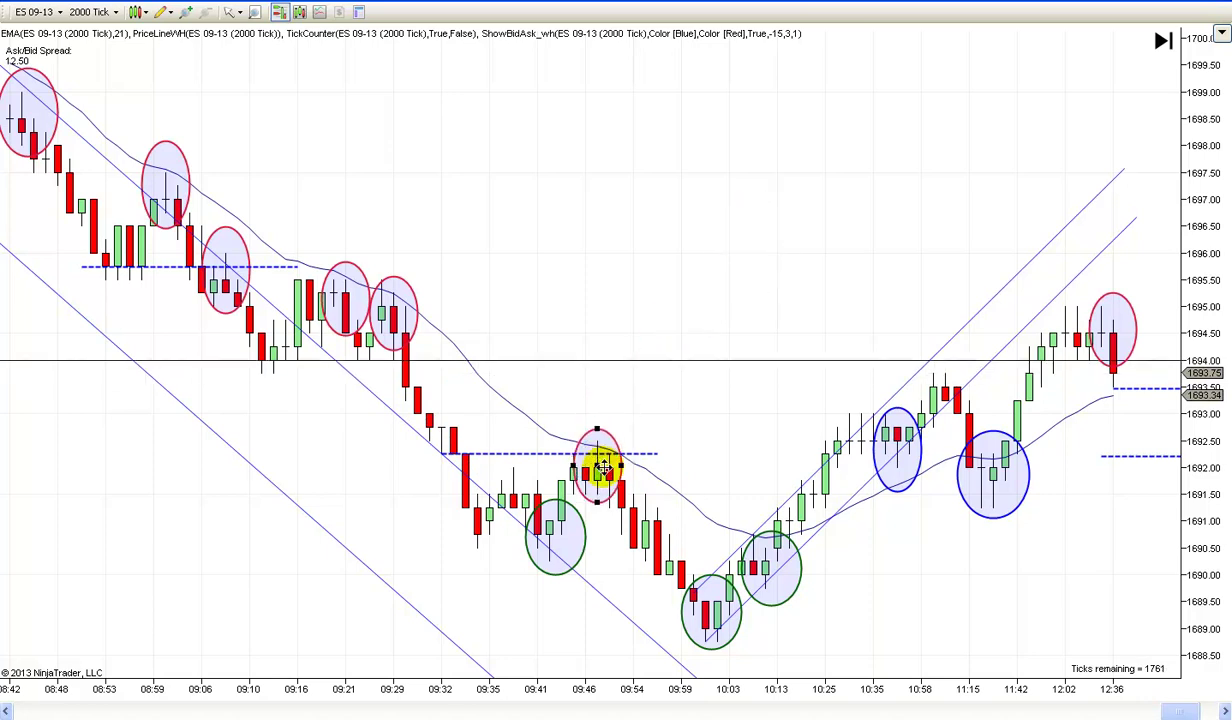
- Examine the downtrend from the early-morning top near 1703.50 through the red-marked pullbacks at 07:53, 08:35 and 08:45 inside the falling channel
drag(600, 275, 841, 325)
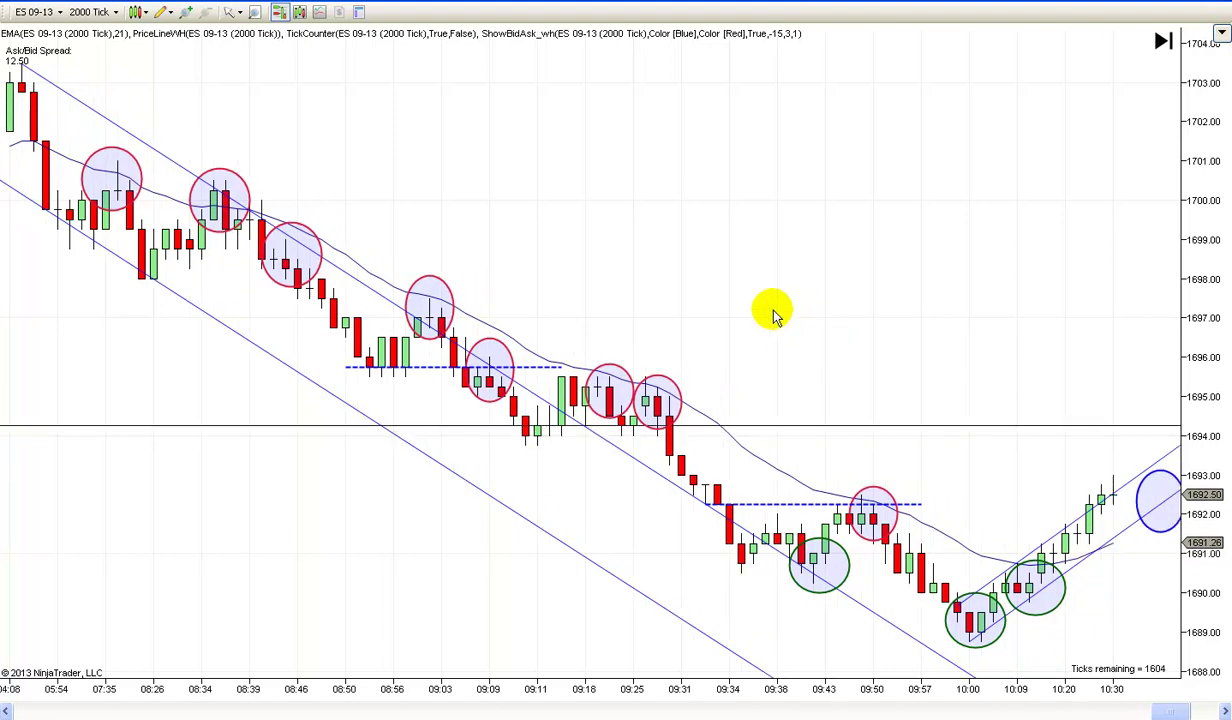
scroll(778, 311, up, 10)
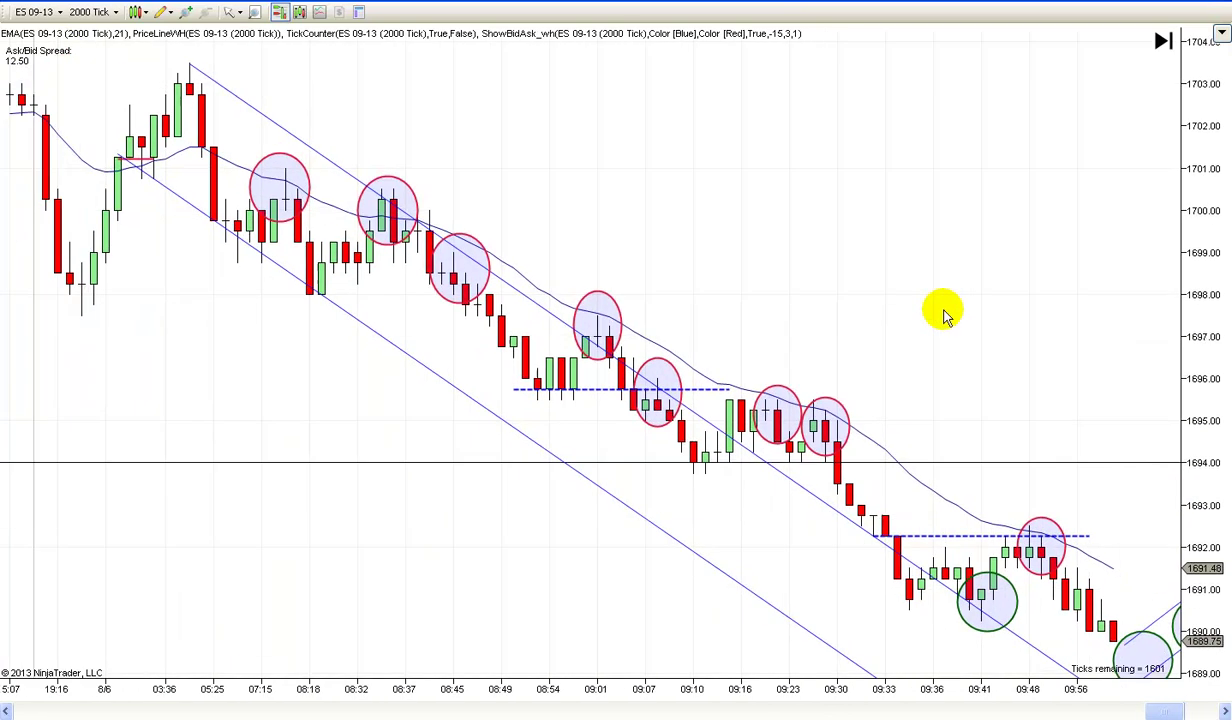
drag(845, 279, 868, 281)
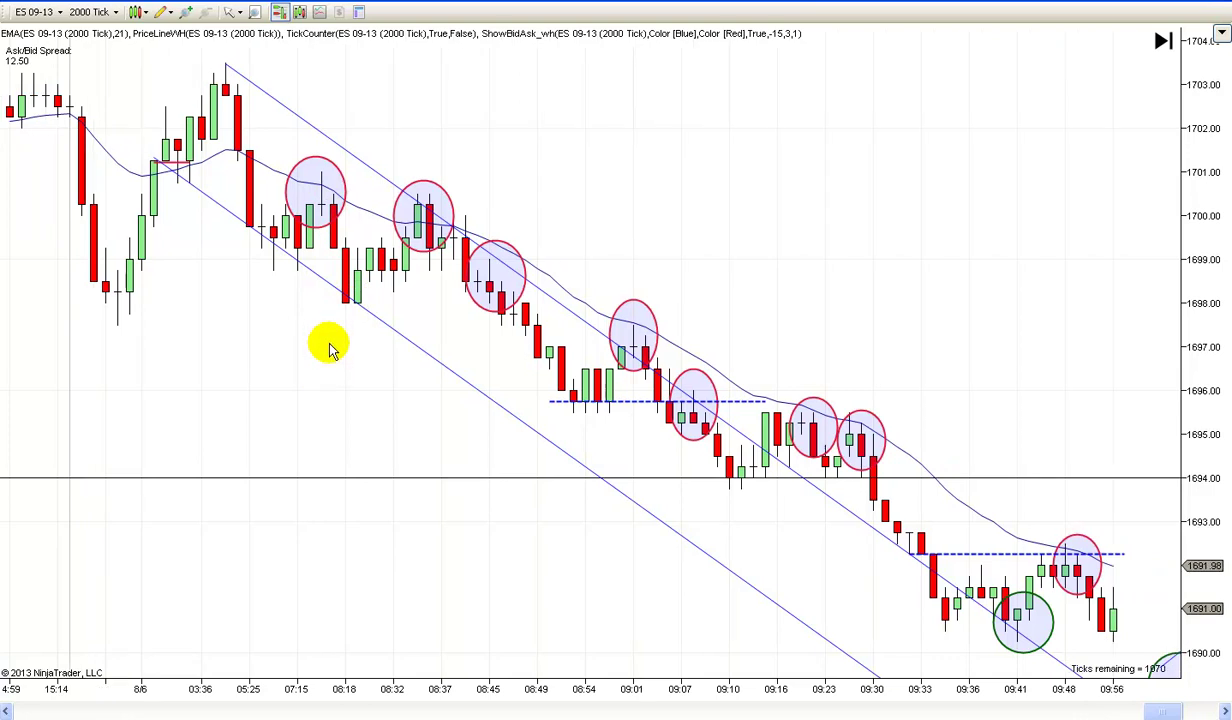
scroll(340, 330, up, 1)
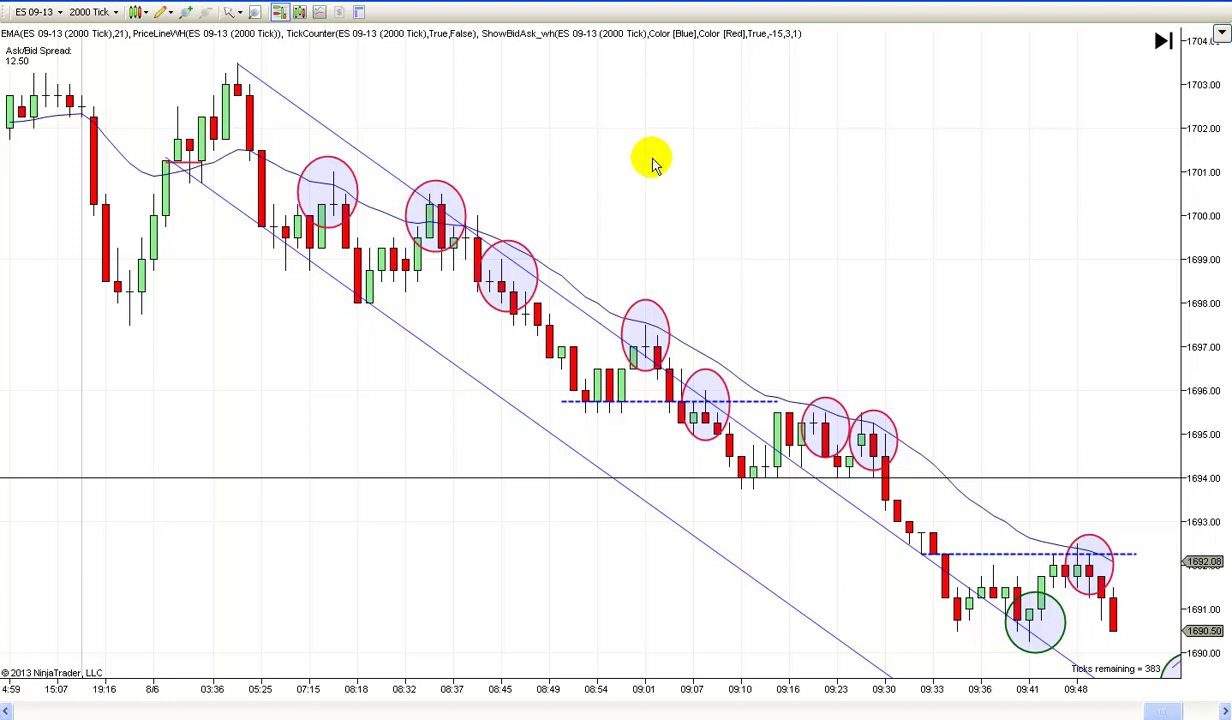
scroll(705, 167, up, 1)
scroll(705, 167, up, 5)
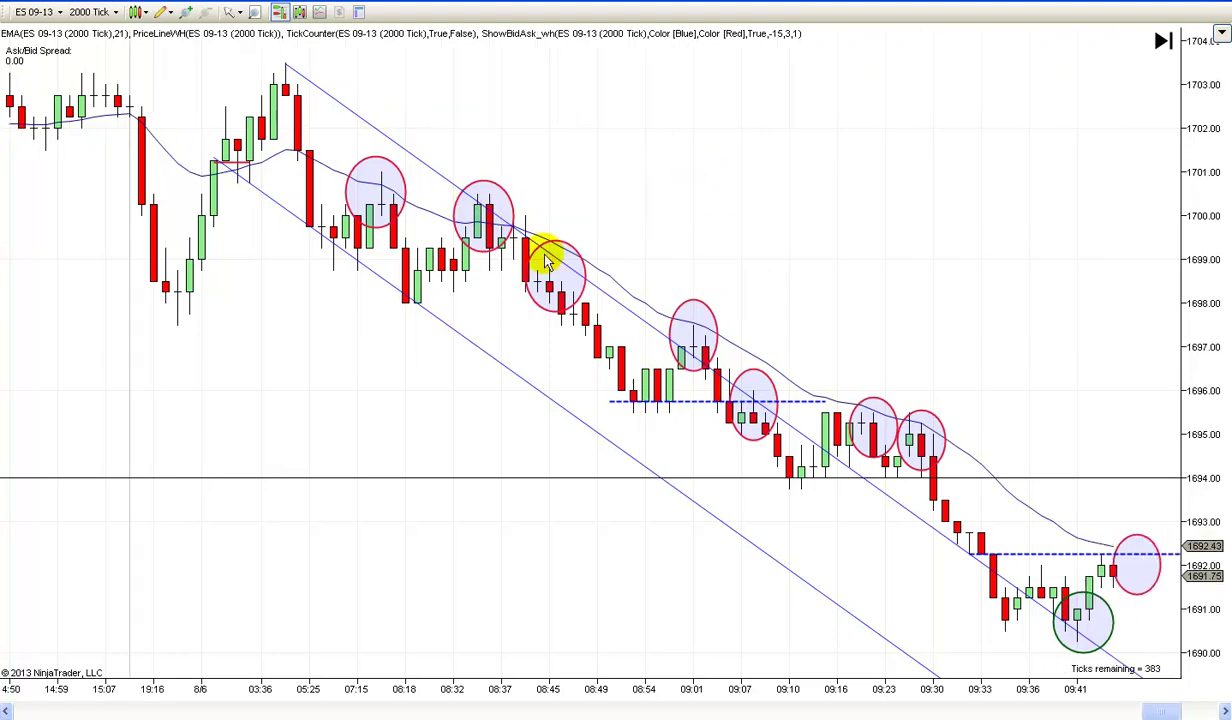
scroll(665, 150, up, 1)
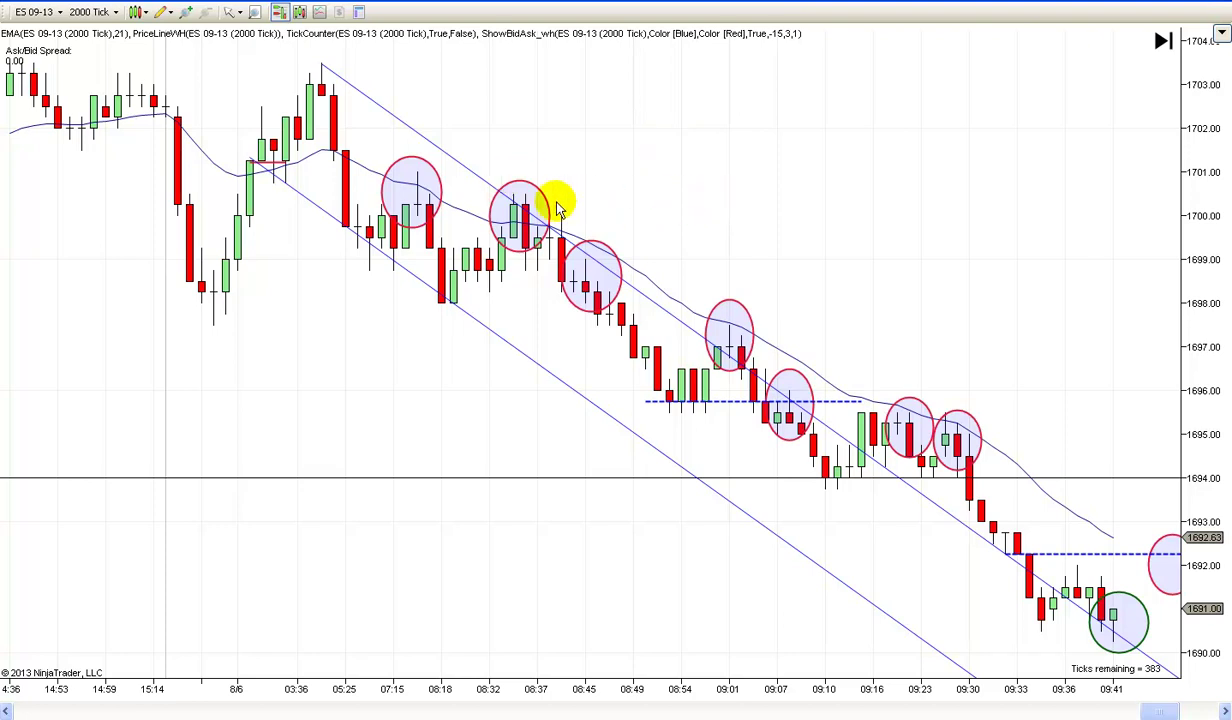
scroll(745, 173, down, 1)
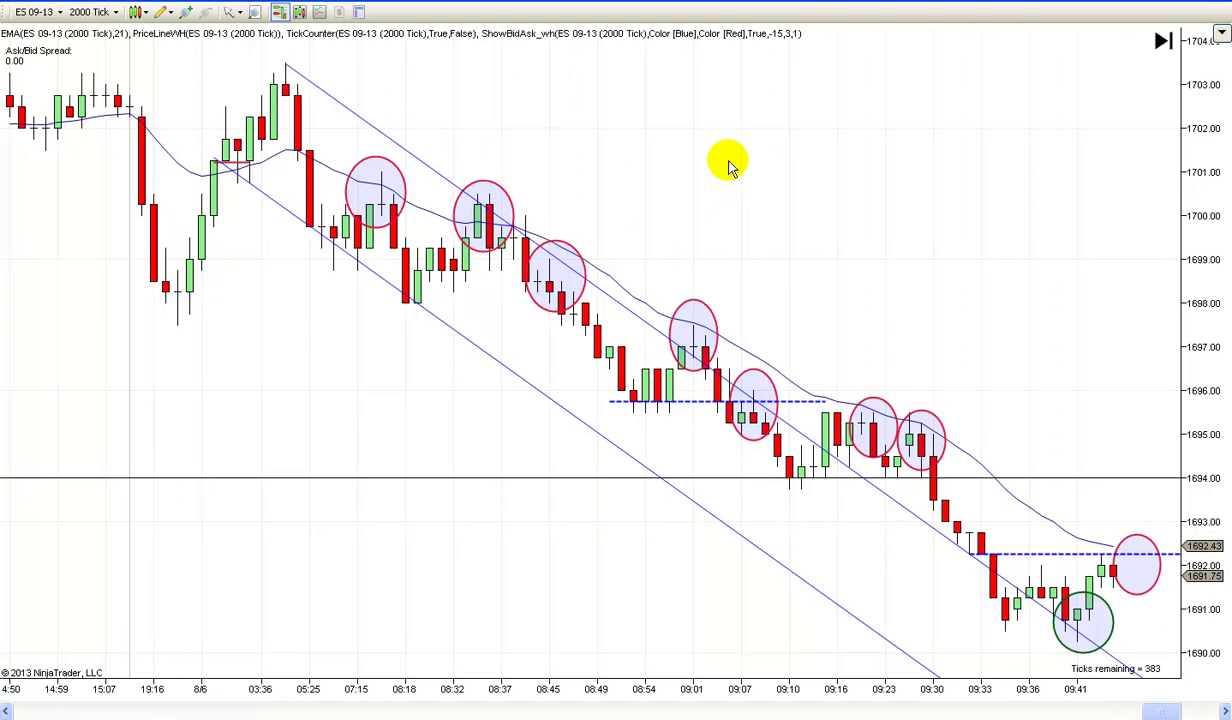
drag(730, 167, 705, 172)
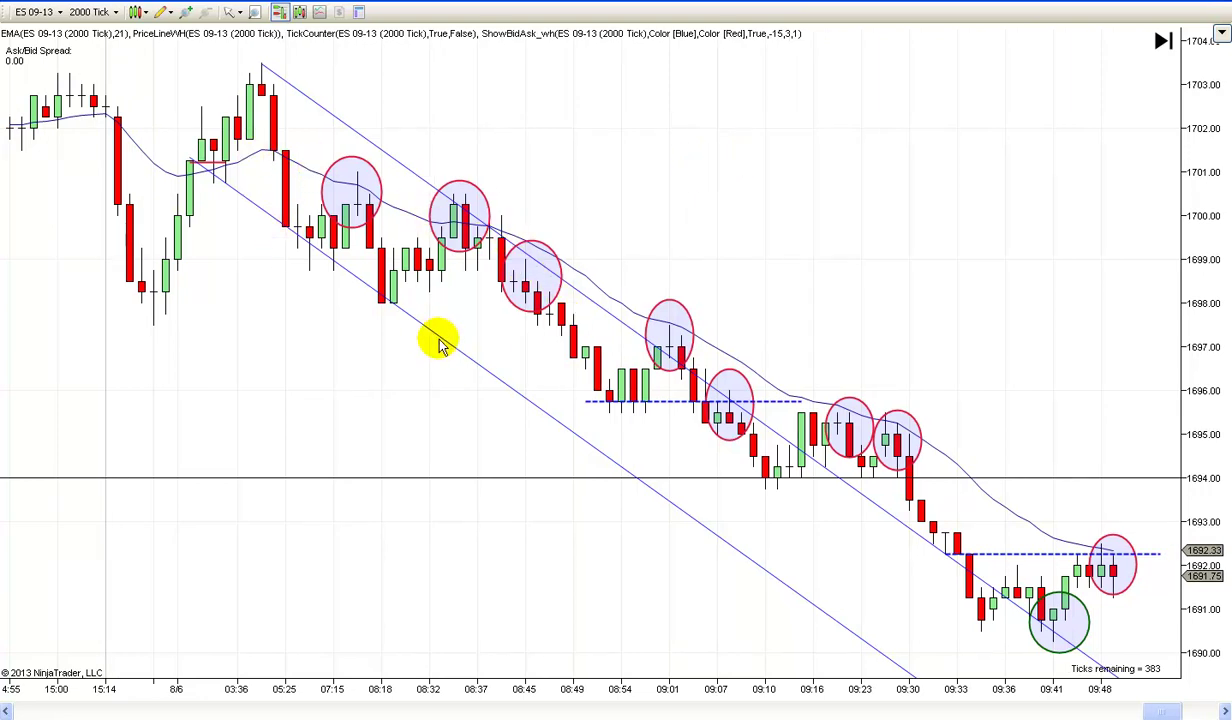
drag(766, 250, 778, 238)
scroll(785, 236, down, 4)
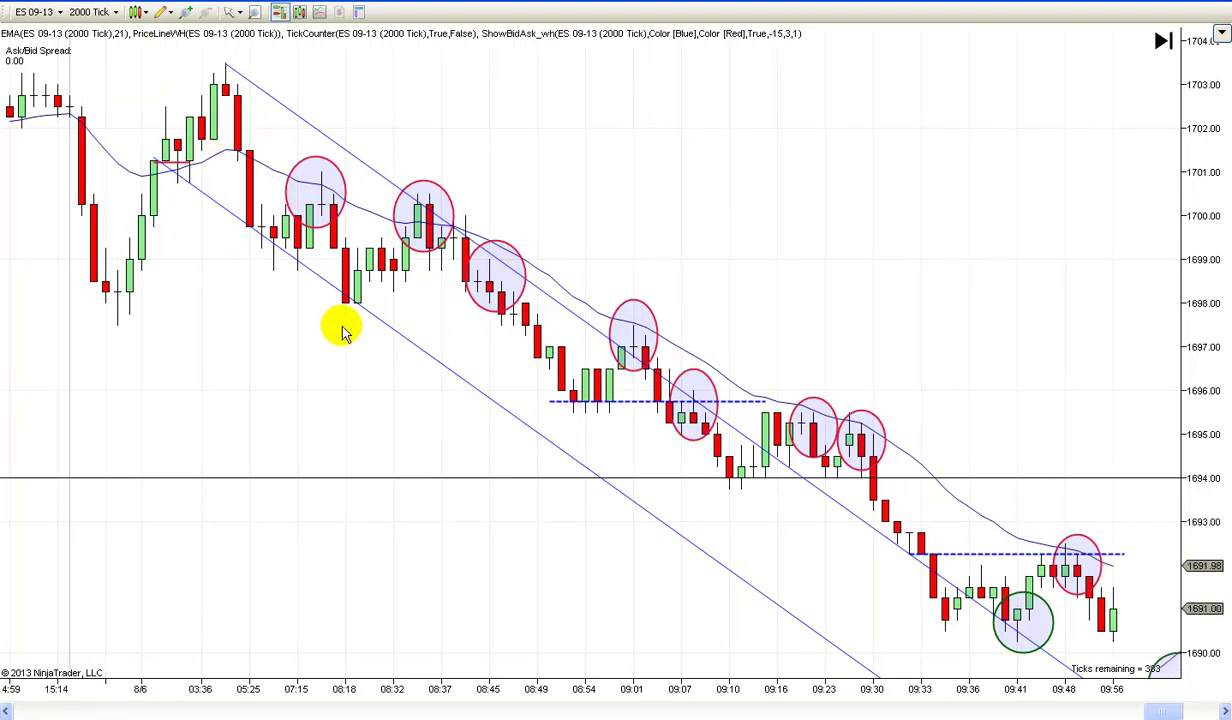
- Duplicate the falling channel's lower line and try the copy through the middle of the channel, along the lows near 08:54
right_click(401, 334)
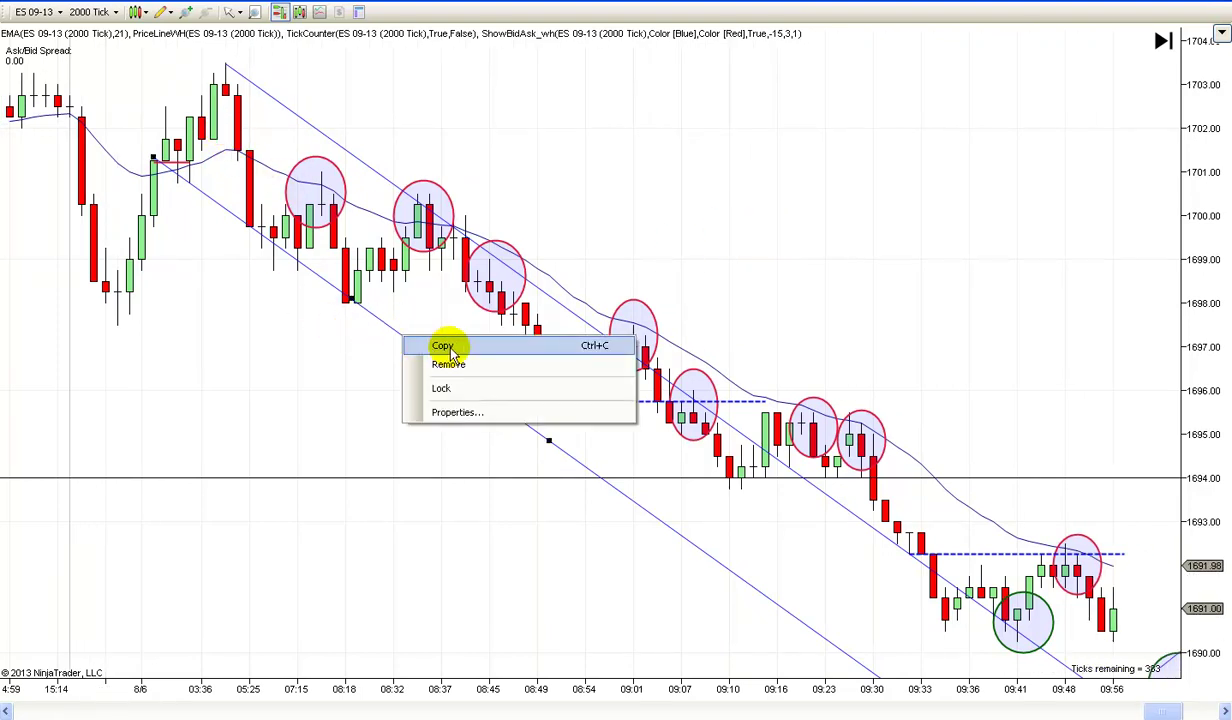
click(440, 345)
right_click(450, 330)
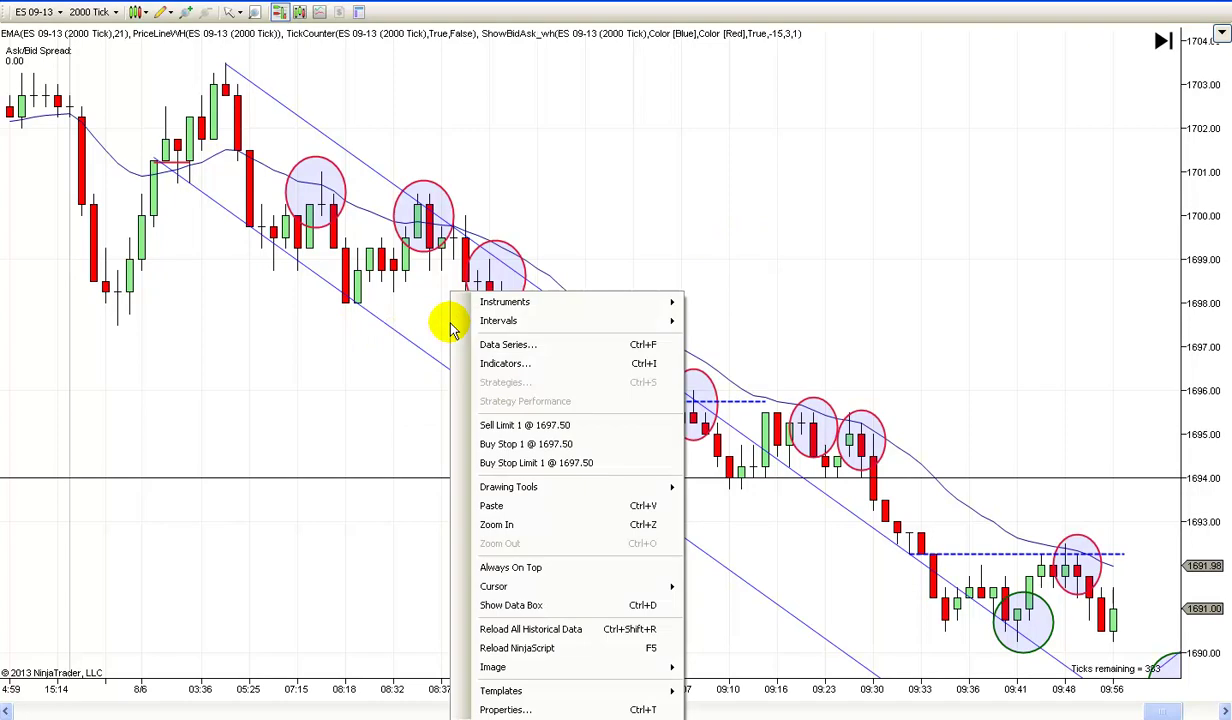
click(470, 505)
drag(404, 331, 418, 265)
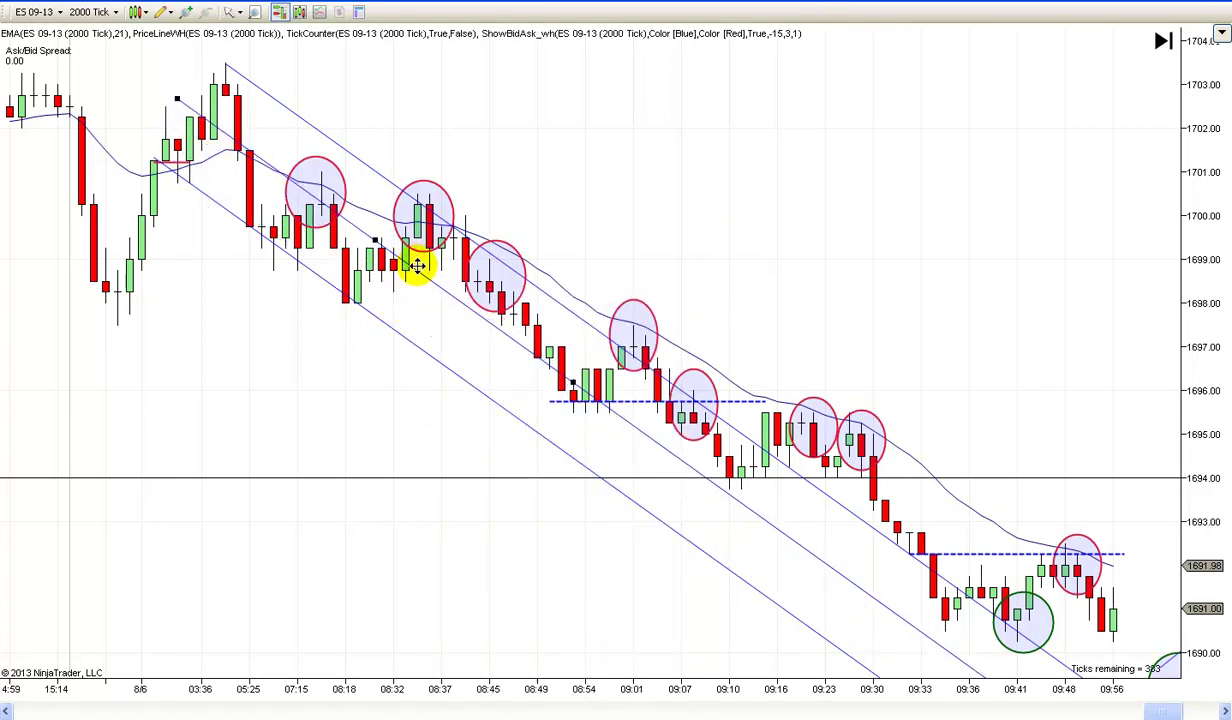
click(825, 239)
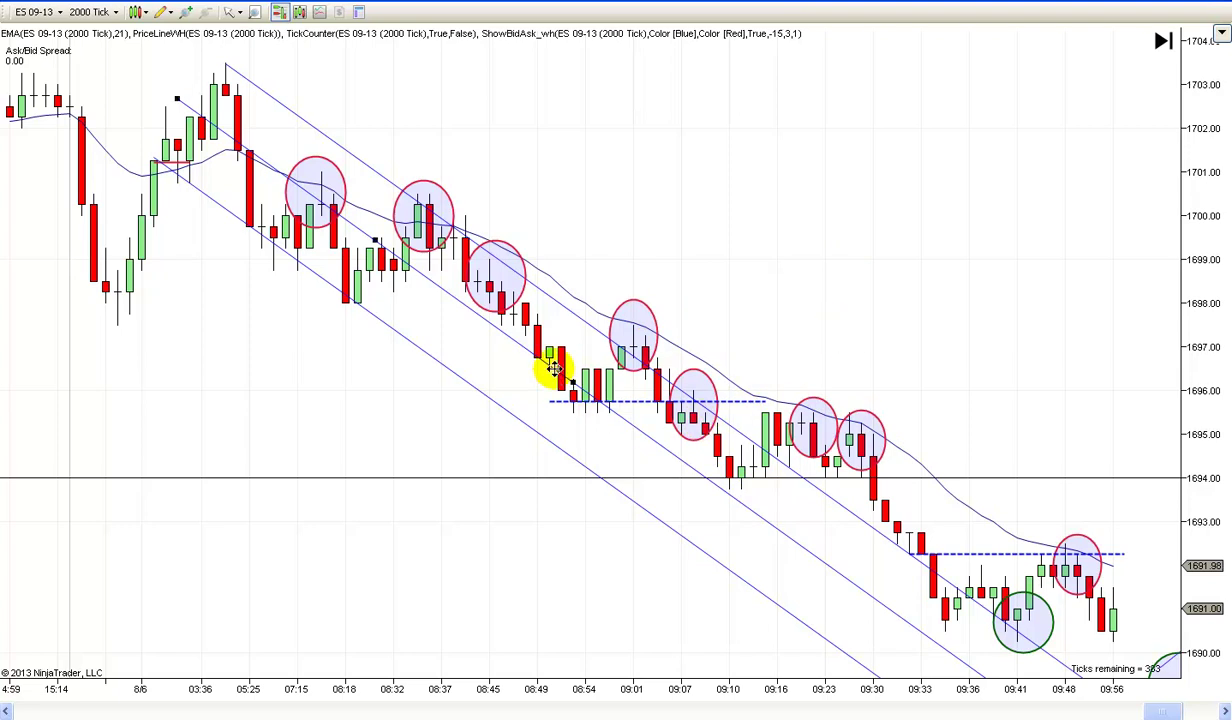
key(Escape)
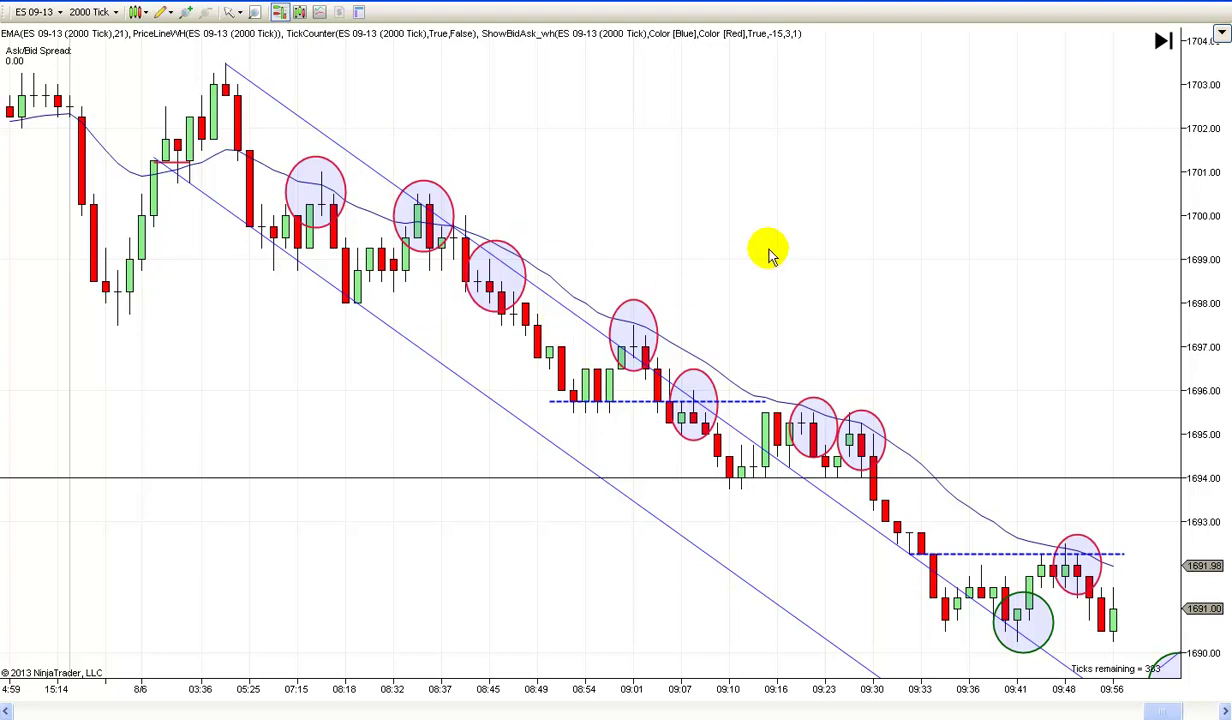
- Examine the marked pullbacks between 09:01 and 09:50, including both dashed breakout levels, down to the 10:00 low
scroll(800, 280, down, 5)
scroll(800, 242, down, 6)
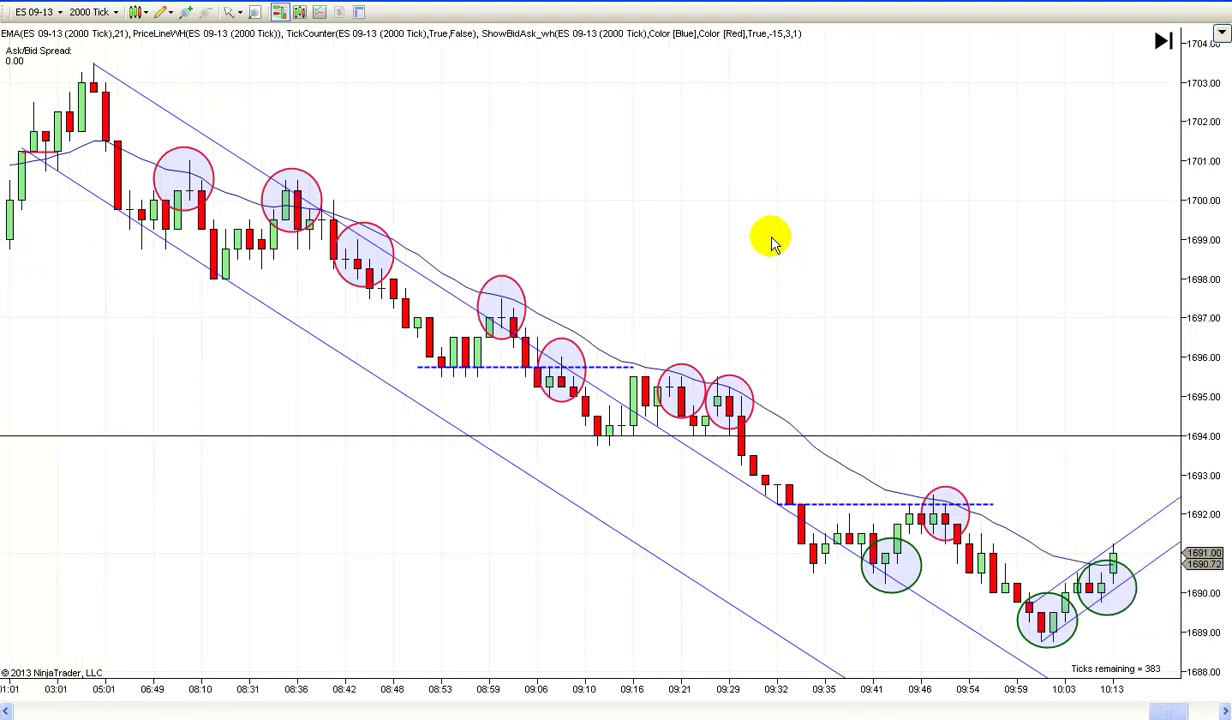
scroll(790, 242, up, 3)
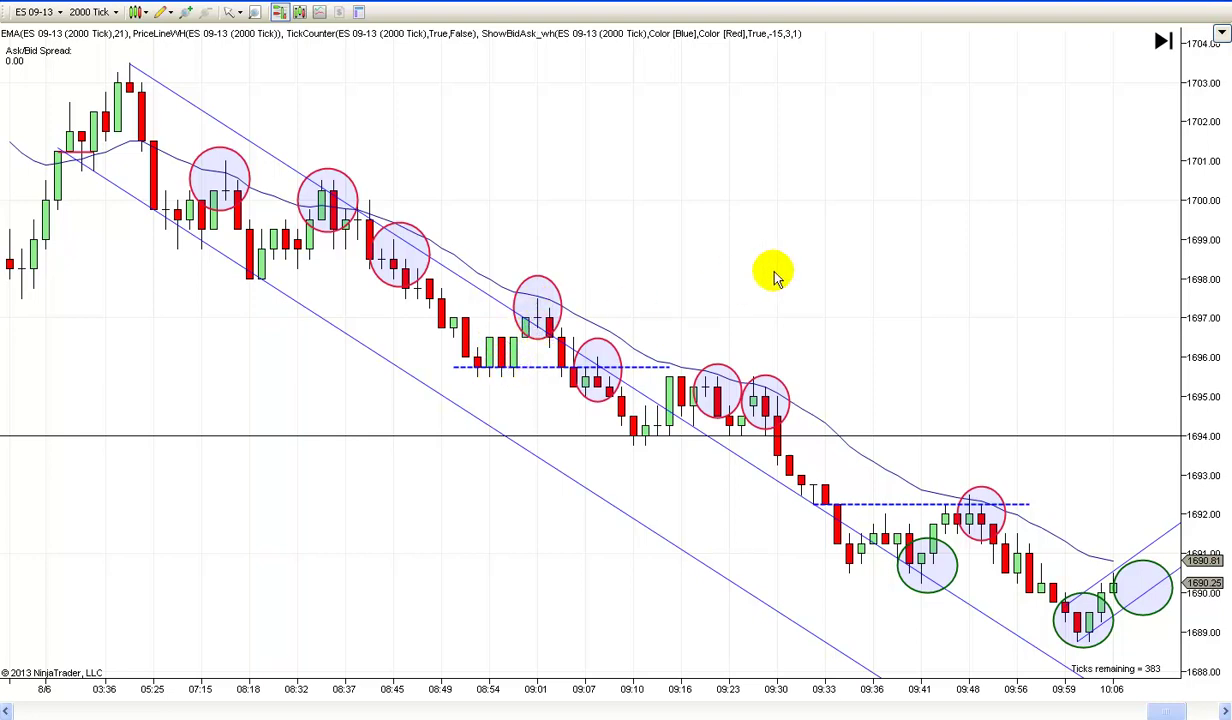
scroll(716, 272, down, 2)
scroll(650, 260, down, 2)
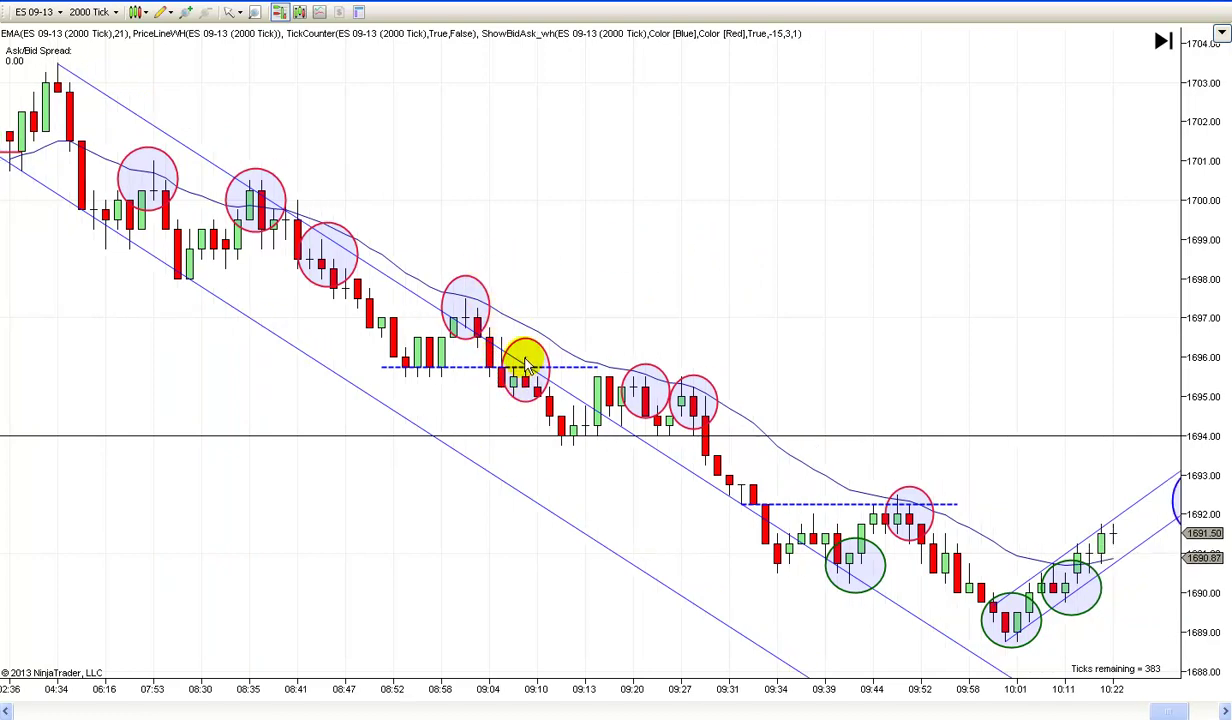
scroll(450, 178, up, 2)
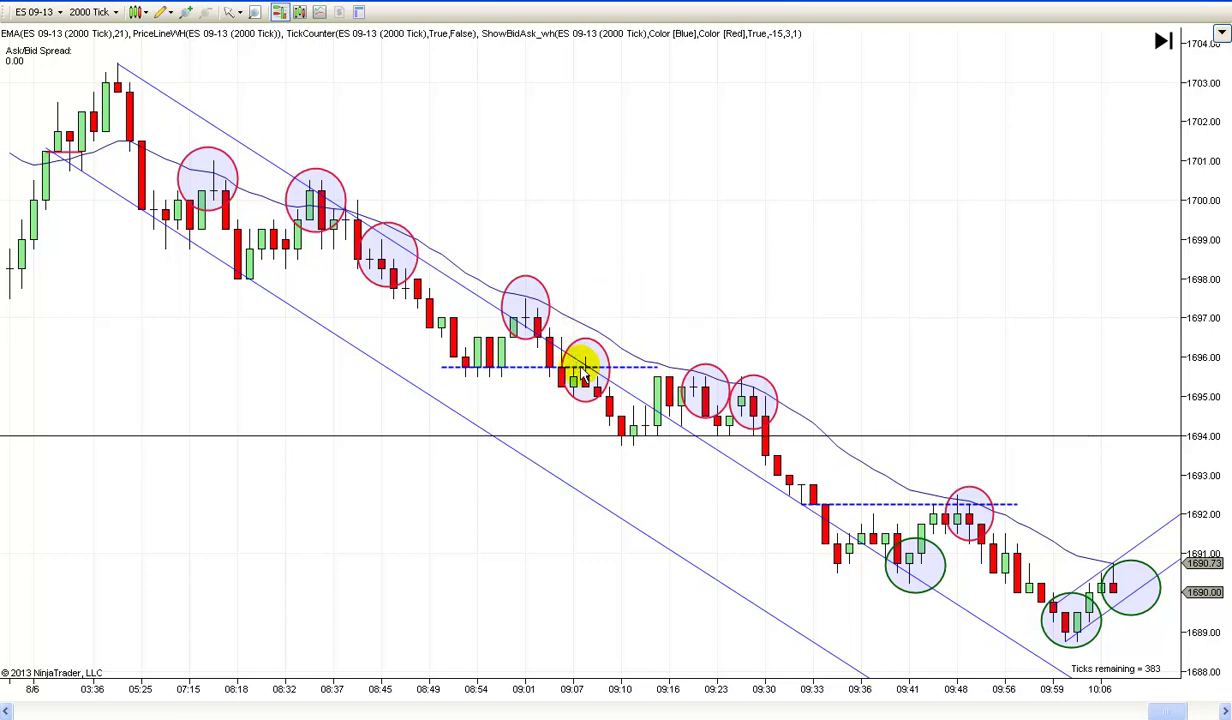
scroll(770, 280, down, 3)
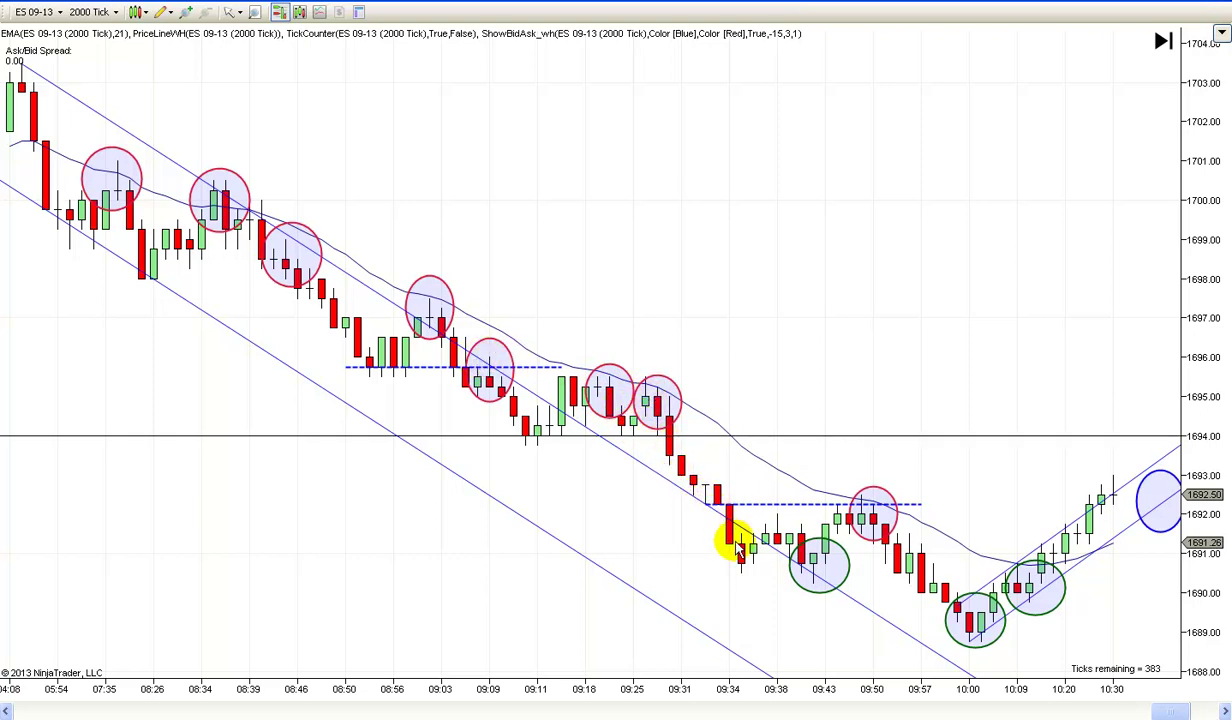
scroll(789, 300, down, 2)
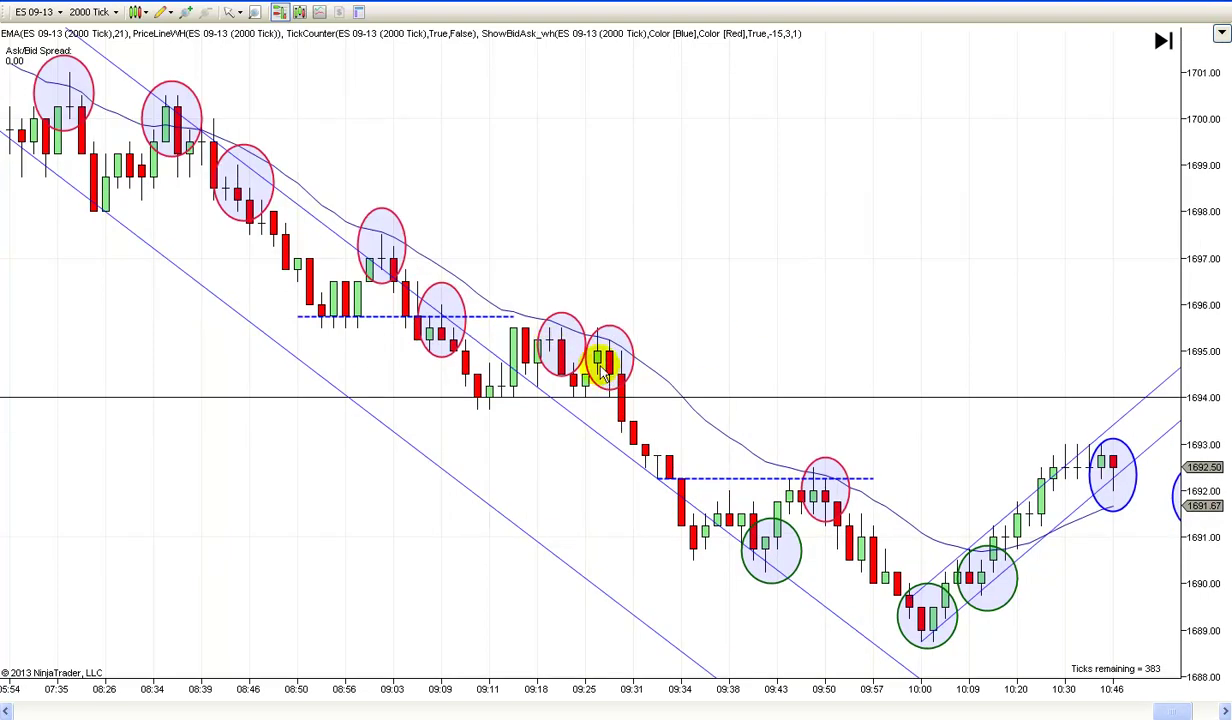
- Examine the rally from the 10:00 low, the 12:36 top and the afternoon range to 15:00, then return to the 09:50 pullback
scroll(800, 325, down, 2)
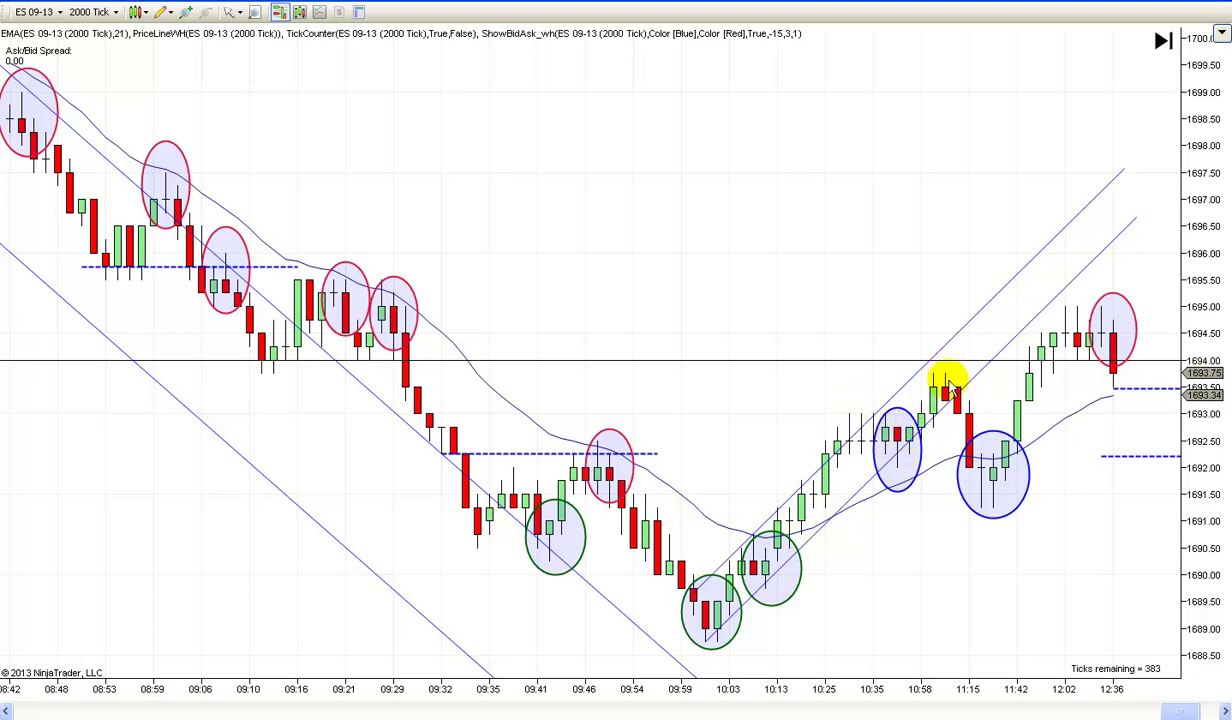
scroll(930, 580, down, 5)
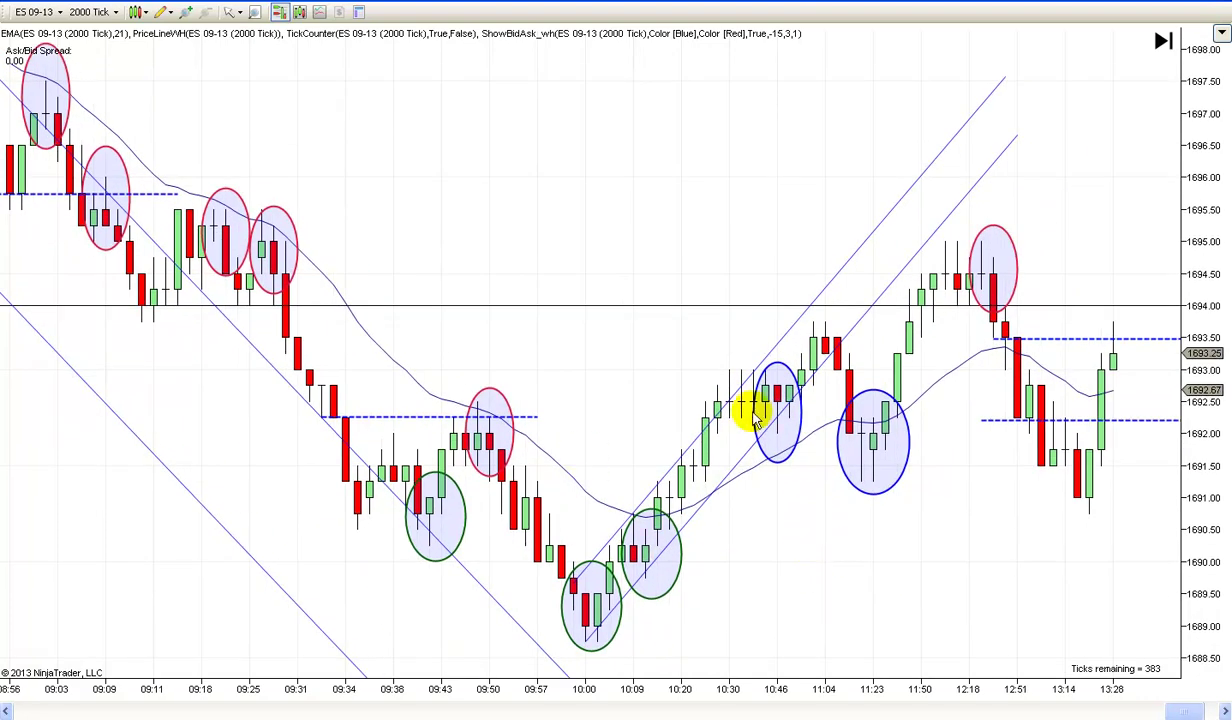
scroll(908, 560, down, 3)
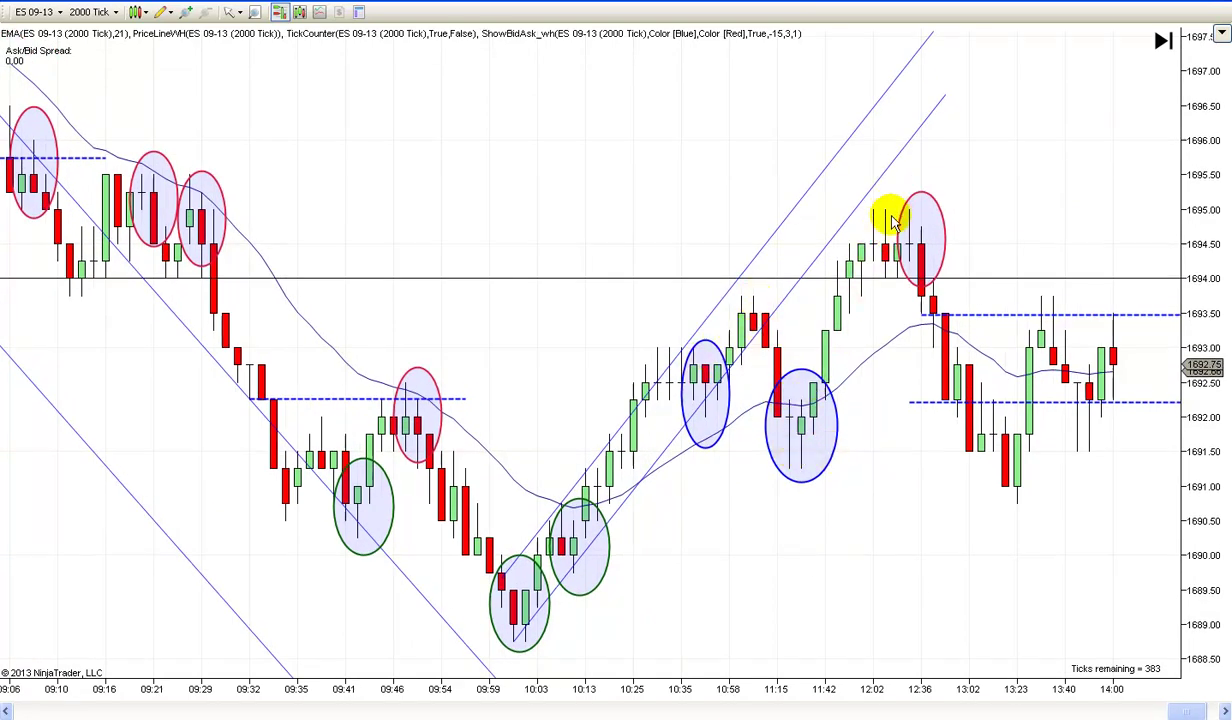
scroll(851, 531, down, 3)
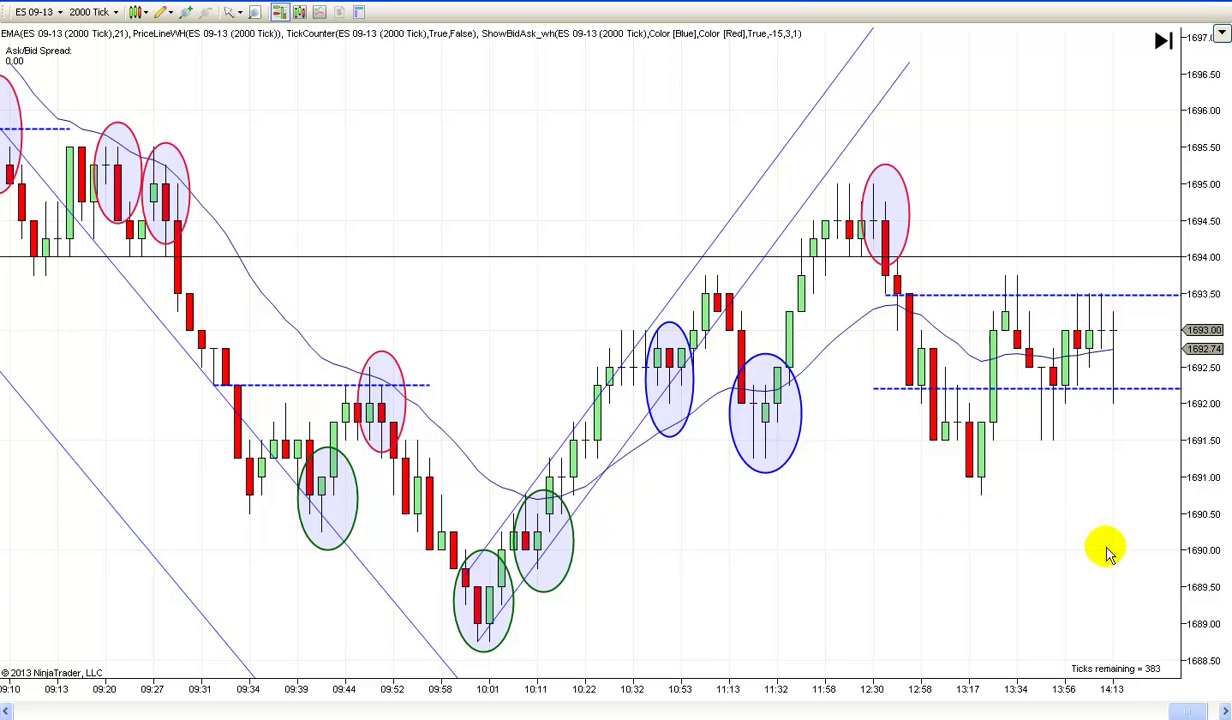
scroll(1010, 529, down, 3)
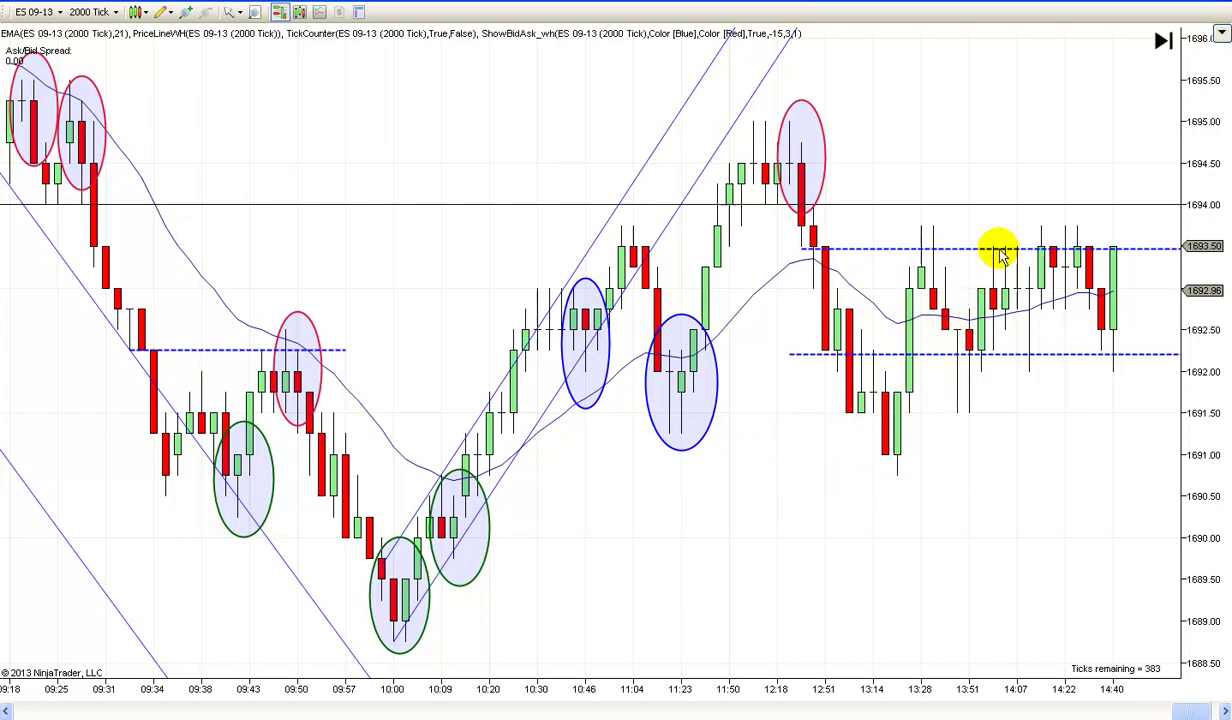
scroll(916, 377, down, 3)
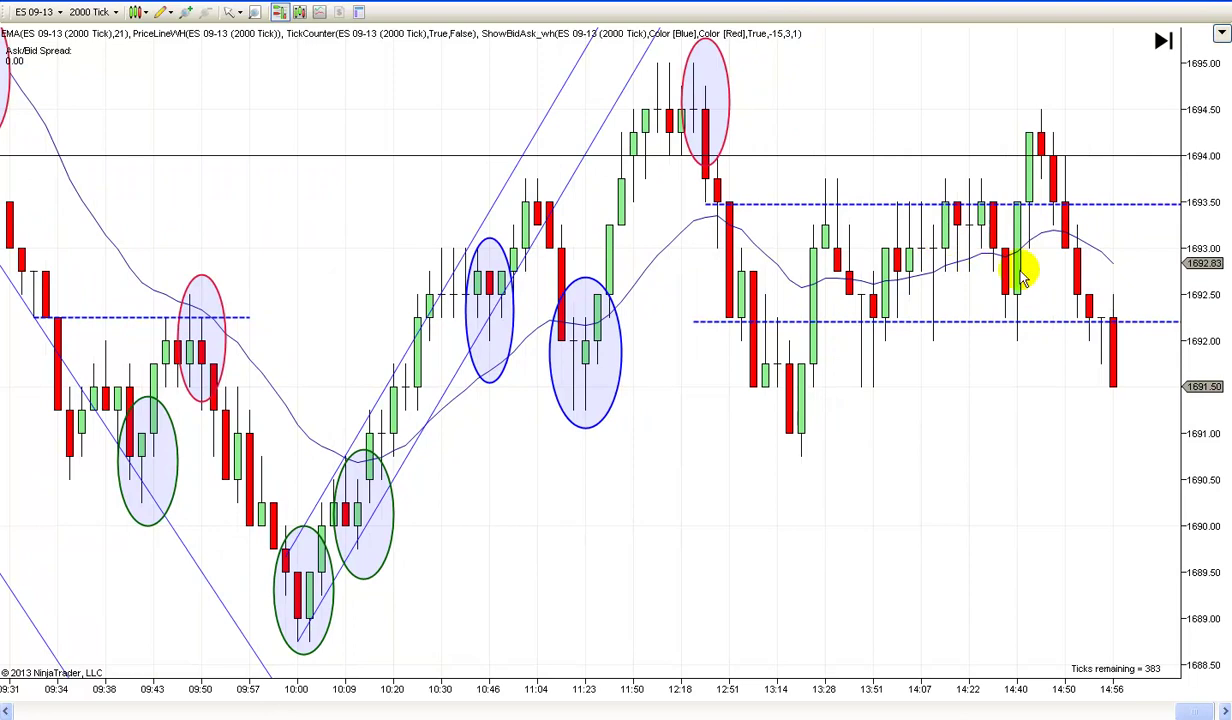
scroll(975, 455, down, 3)
drag(969, 445, 980, 448)
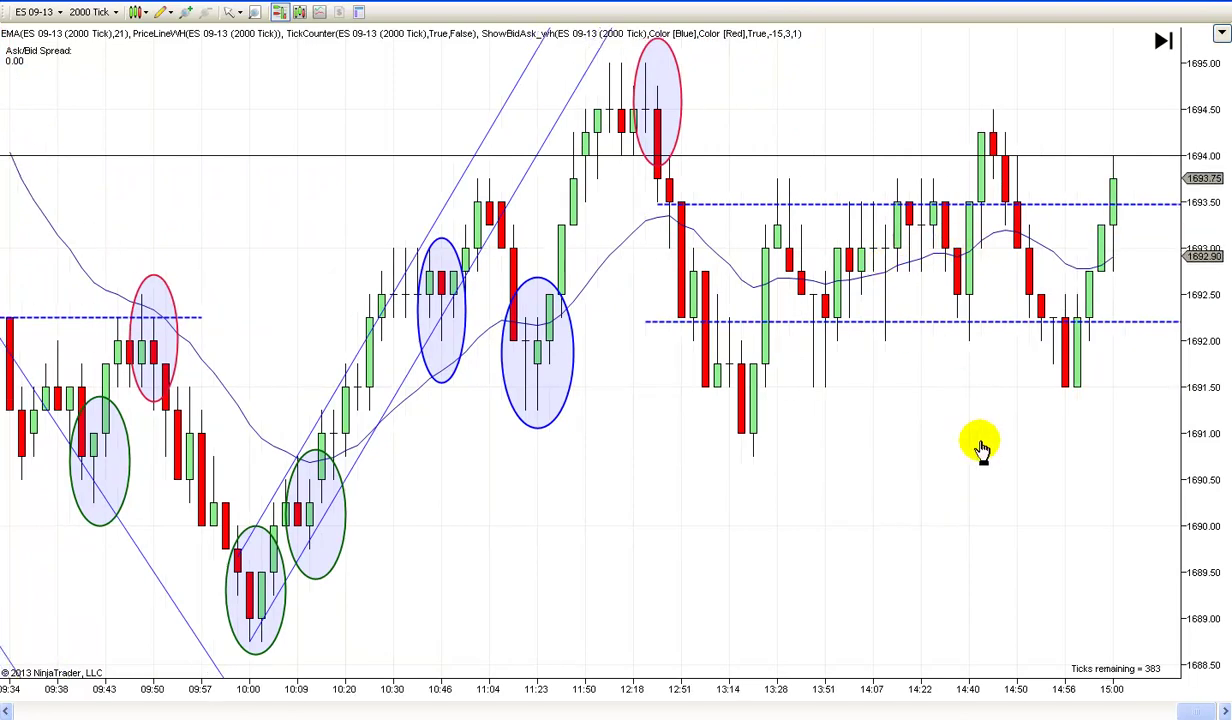
scroll(975, 455, up, 3)
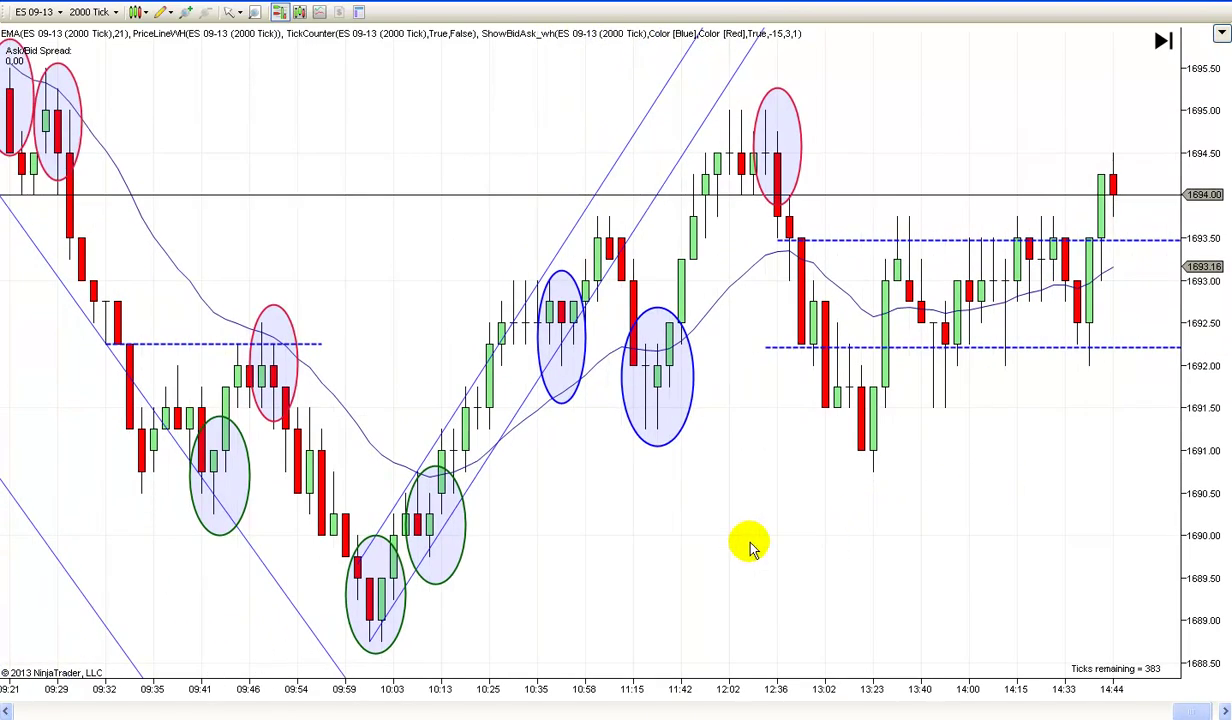
scroll(815, 545, up, 3)
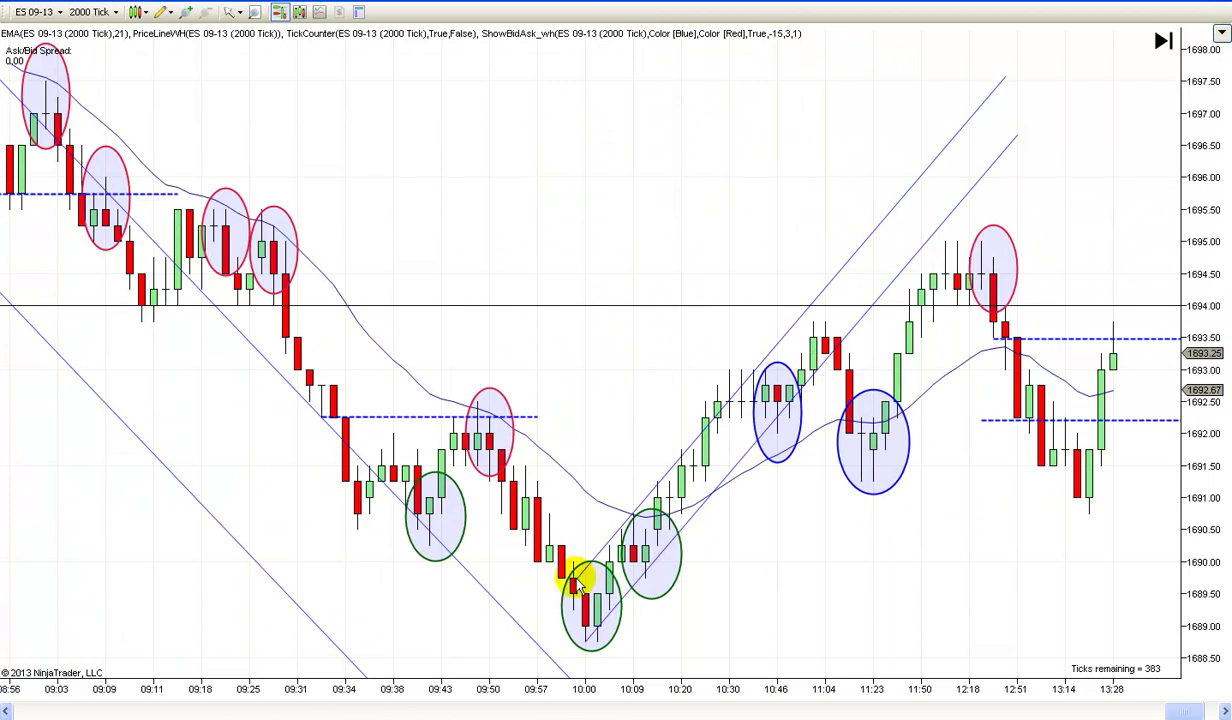
scroll(577, 387, up, 3)
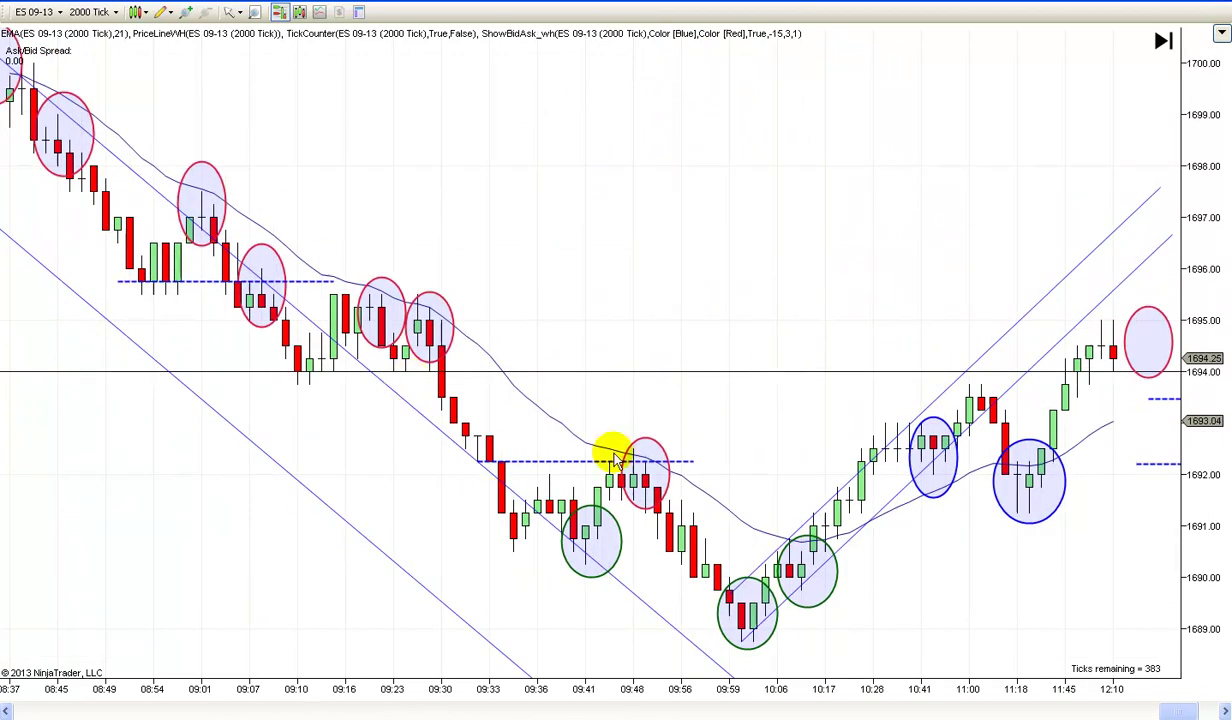
scroll(949, 627, down, 3)
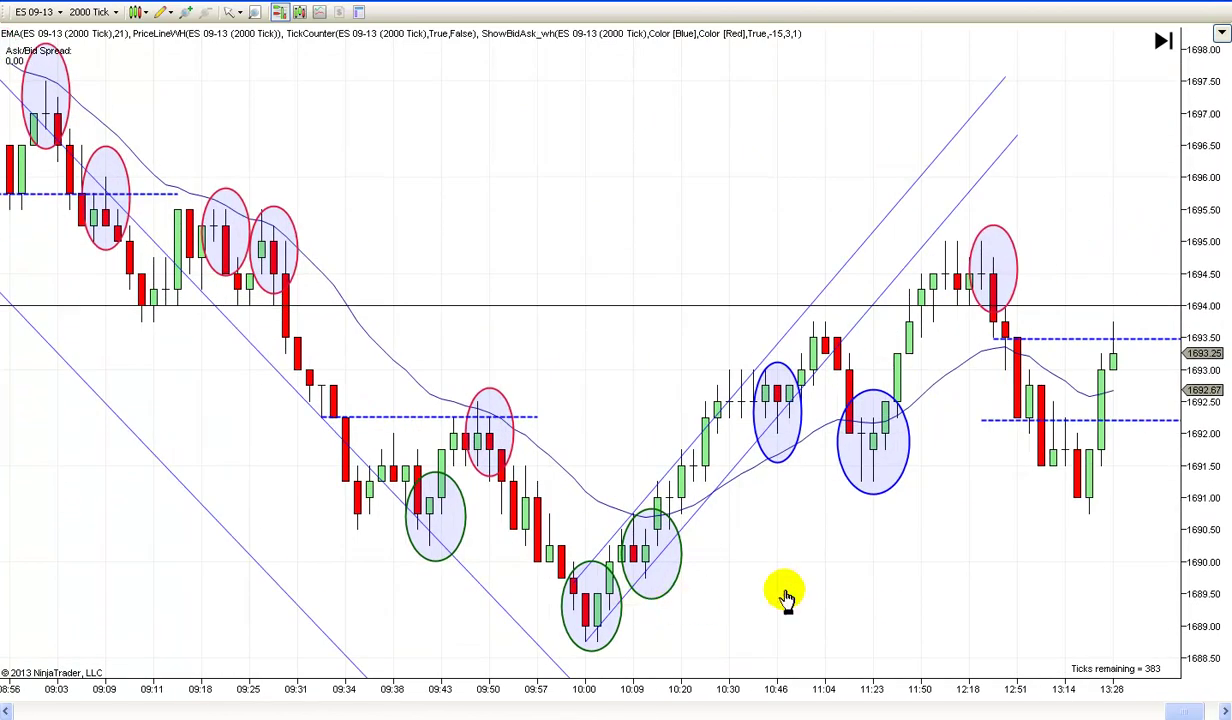
scroll(709, 602, up, 5)
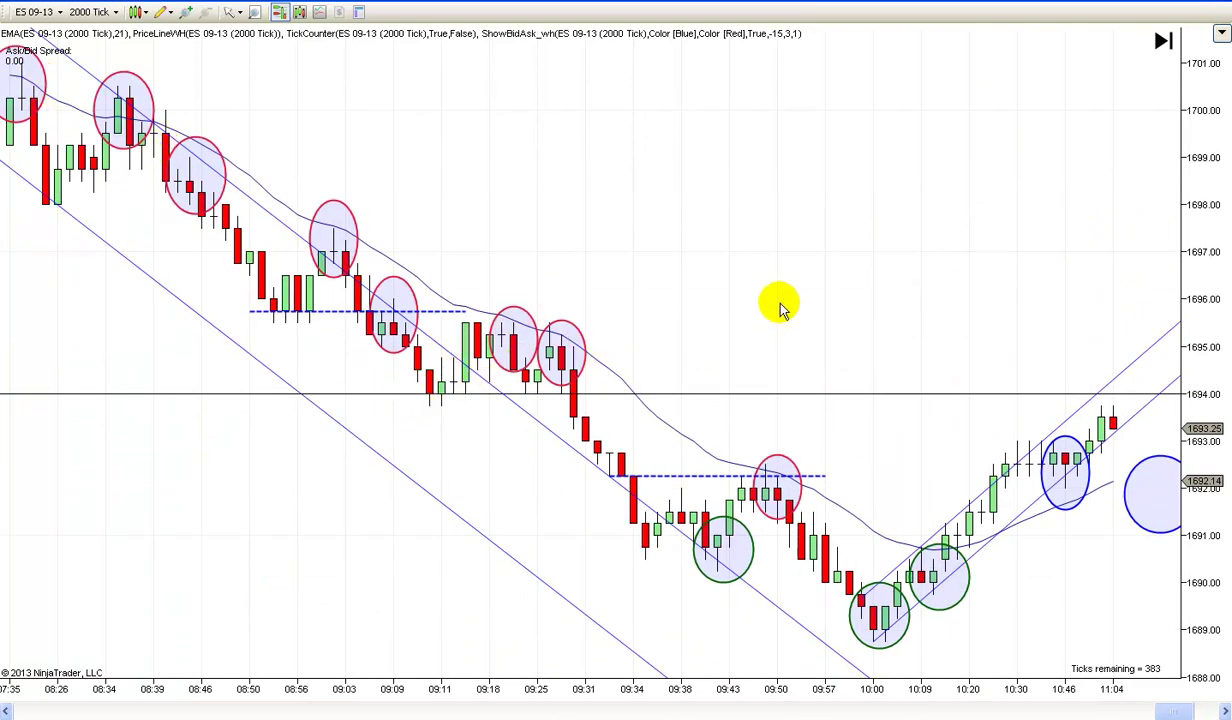
- Examine the rally from the 10:00 low through the blue-marked pullbacks and red-marked 12:36 top, then return to the early-morning high
scroll(1053, 641, down, 5)
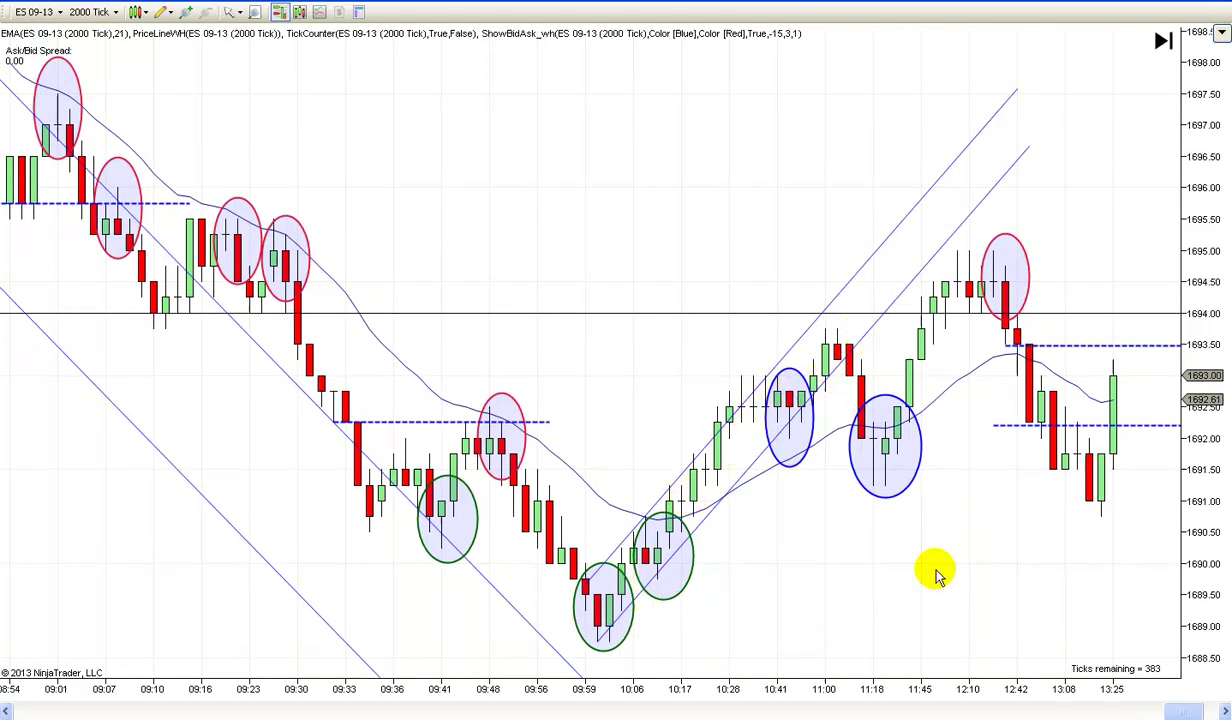
scroll(866, 580, down, 1)
scroll(866, 580, down, 1)
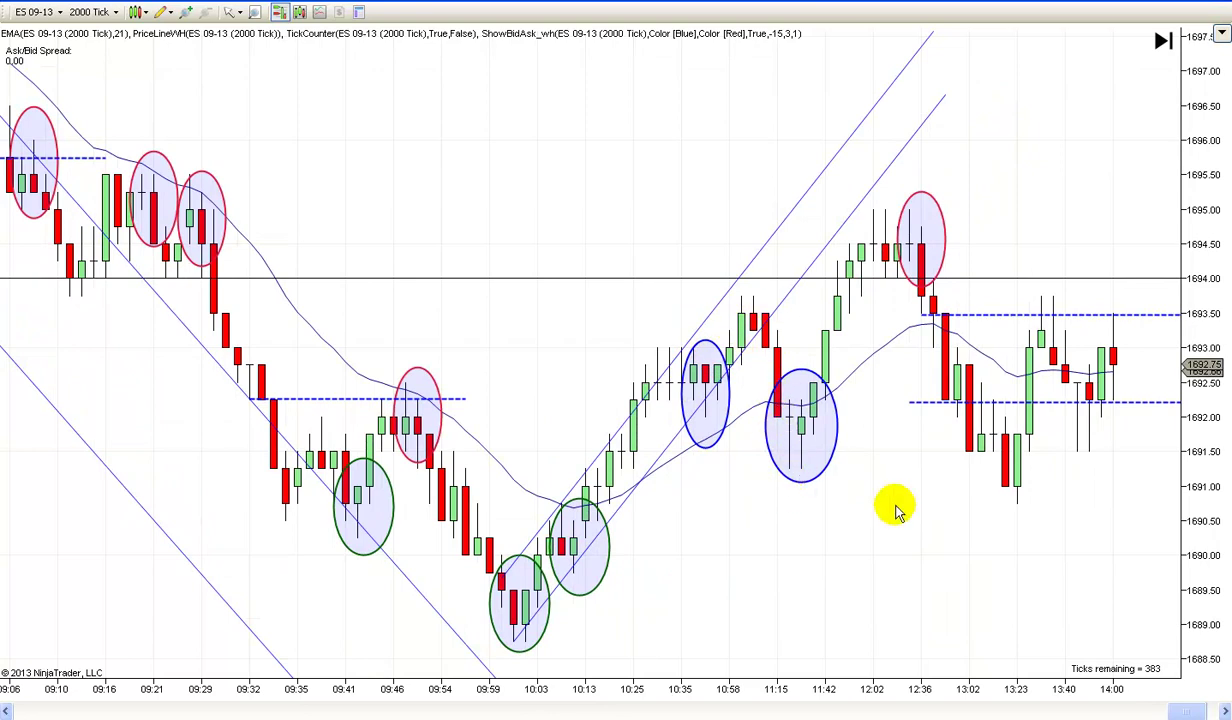
scroll(906, 530, down, 1)
drag(883, 514, 788, 510)
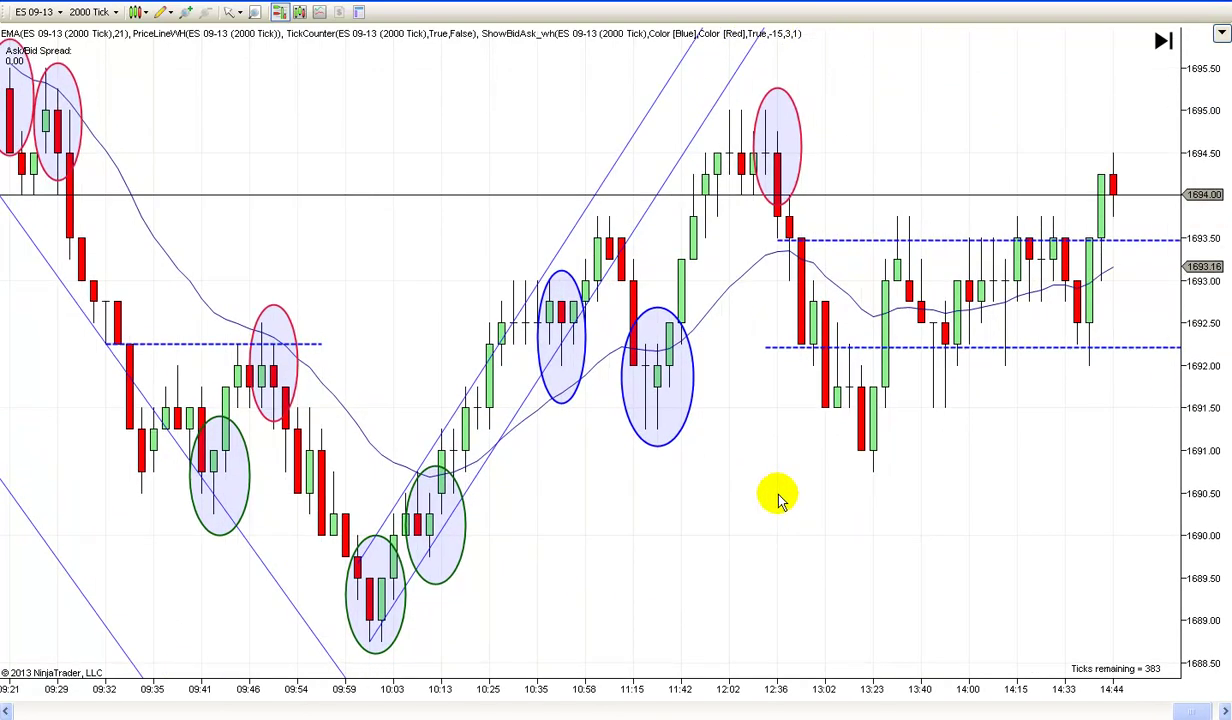
scroll(985, 509, up, 5)
scroll(810, 237, up, 4)
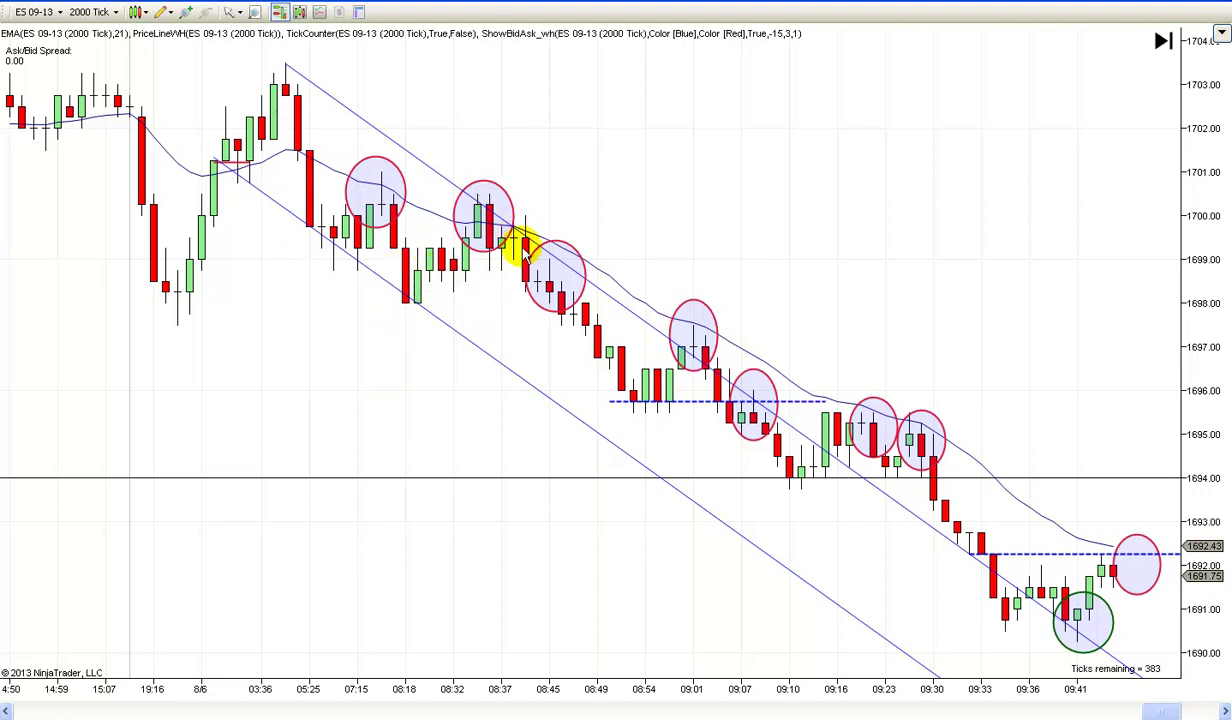
- Examine the falling channel's red-marked pullbacks, then the green-marked reversal entries near 09:43, 10:00 and 10:09
scroll(560, 490, down, 2)
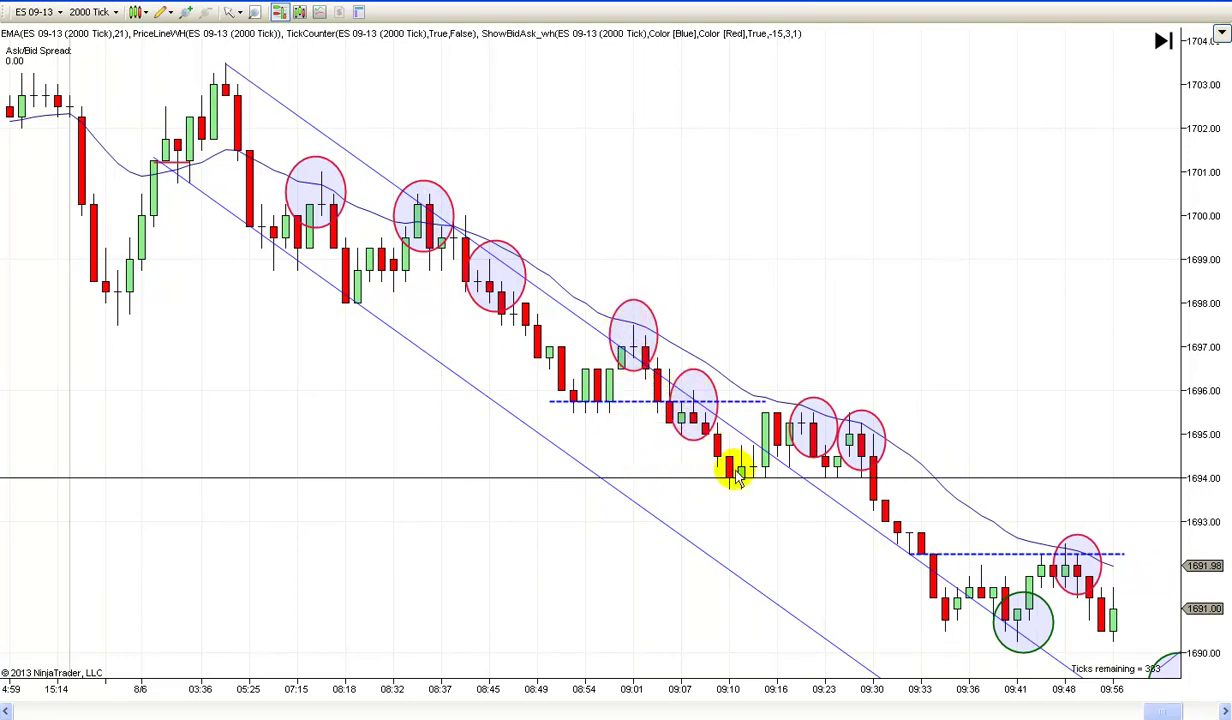
scroll(490, 542, down, 2)
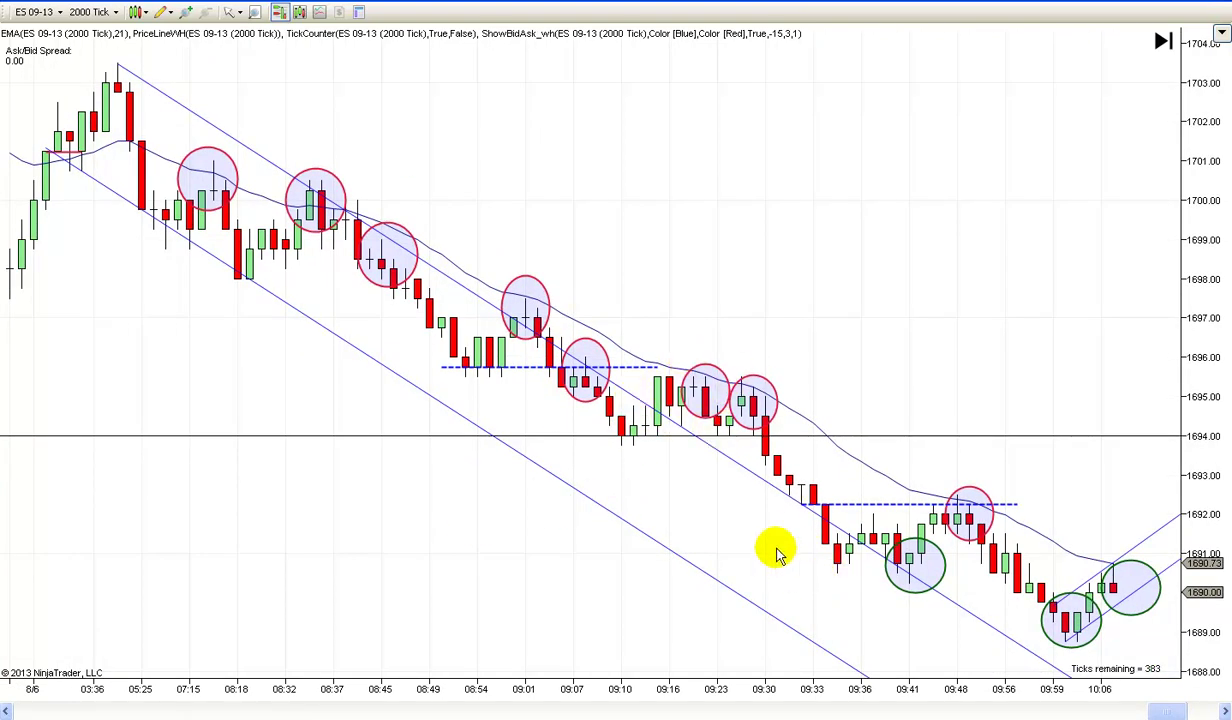
scroll(806, 316, down, 3)
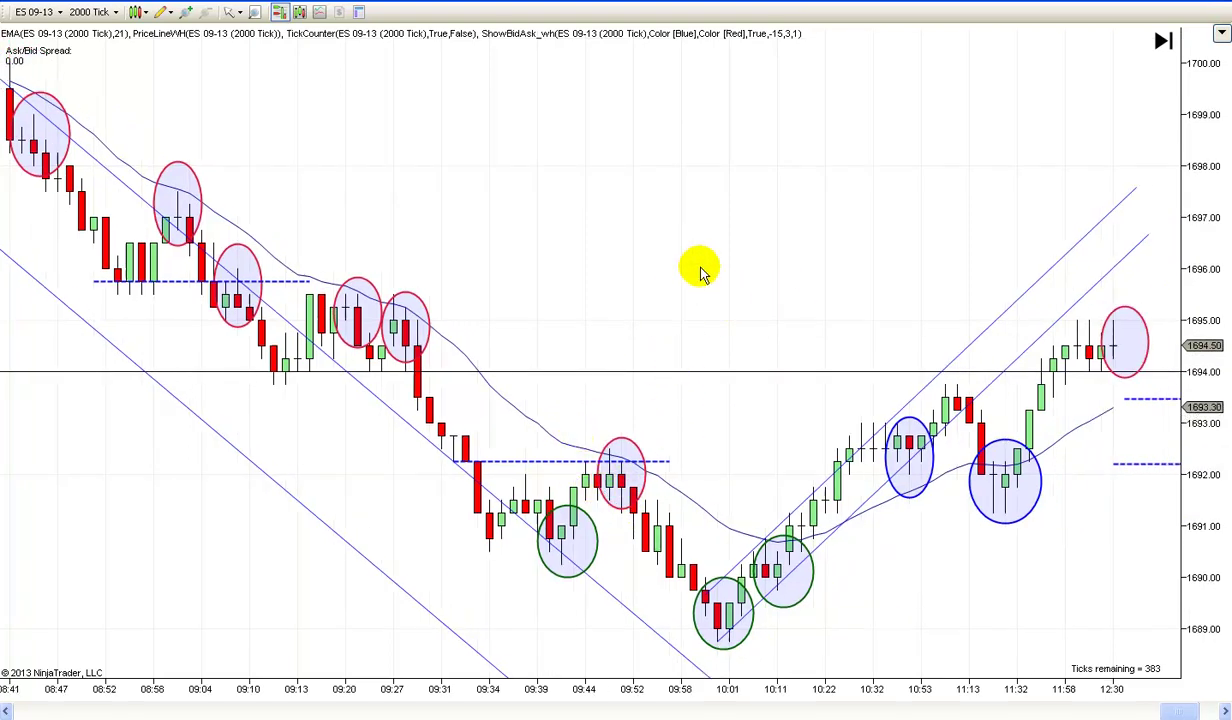
scroll(660, 260, down, 5)
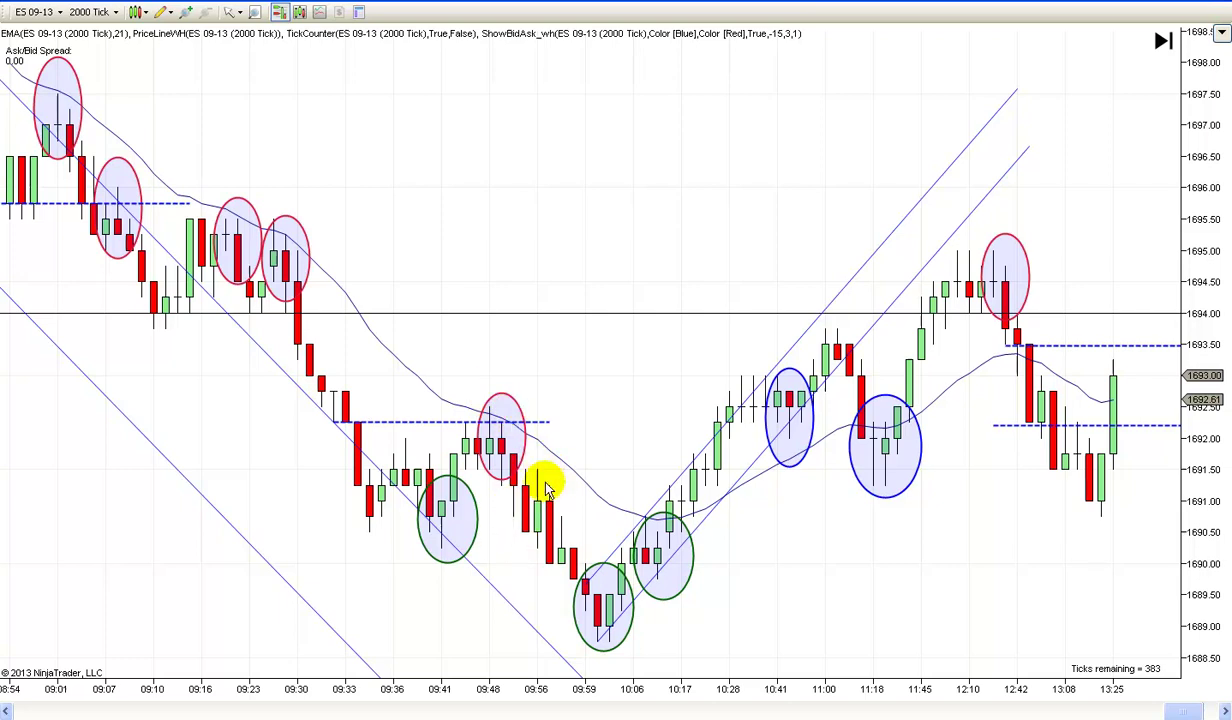
scroll(745, 604, down, 3)
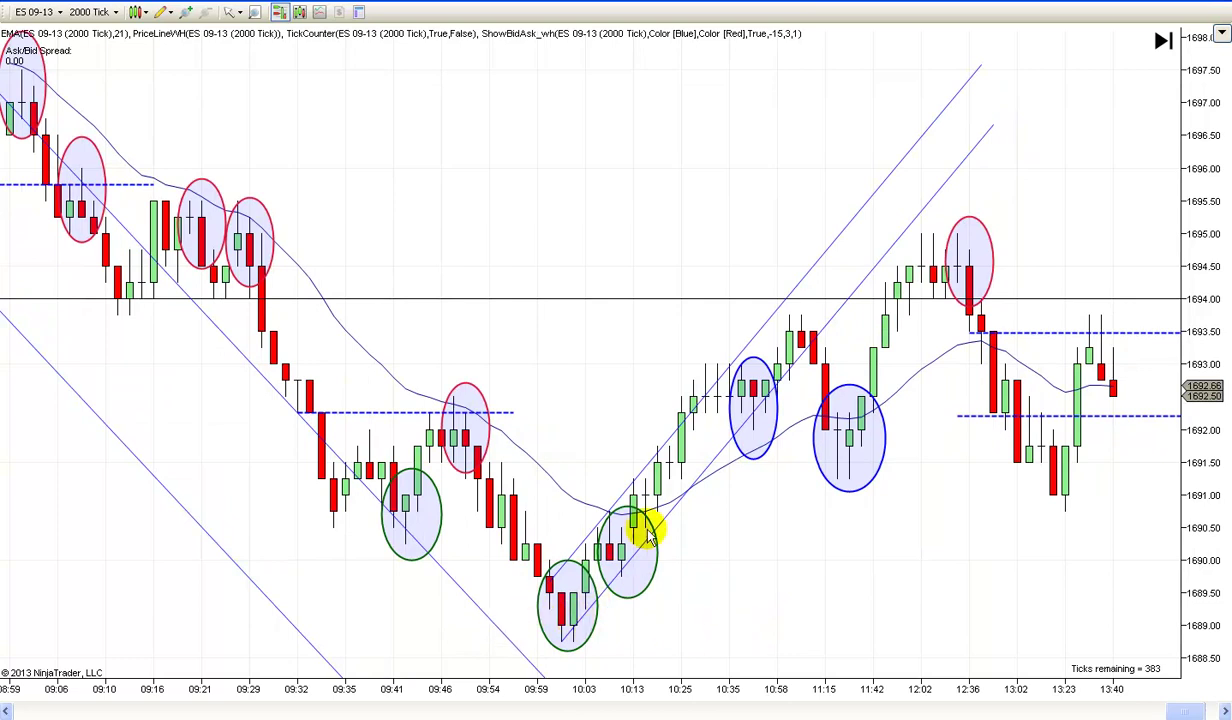
drag(797, 604, 768, 610)
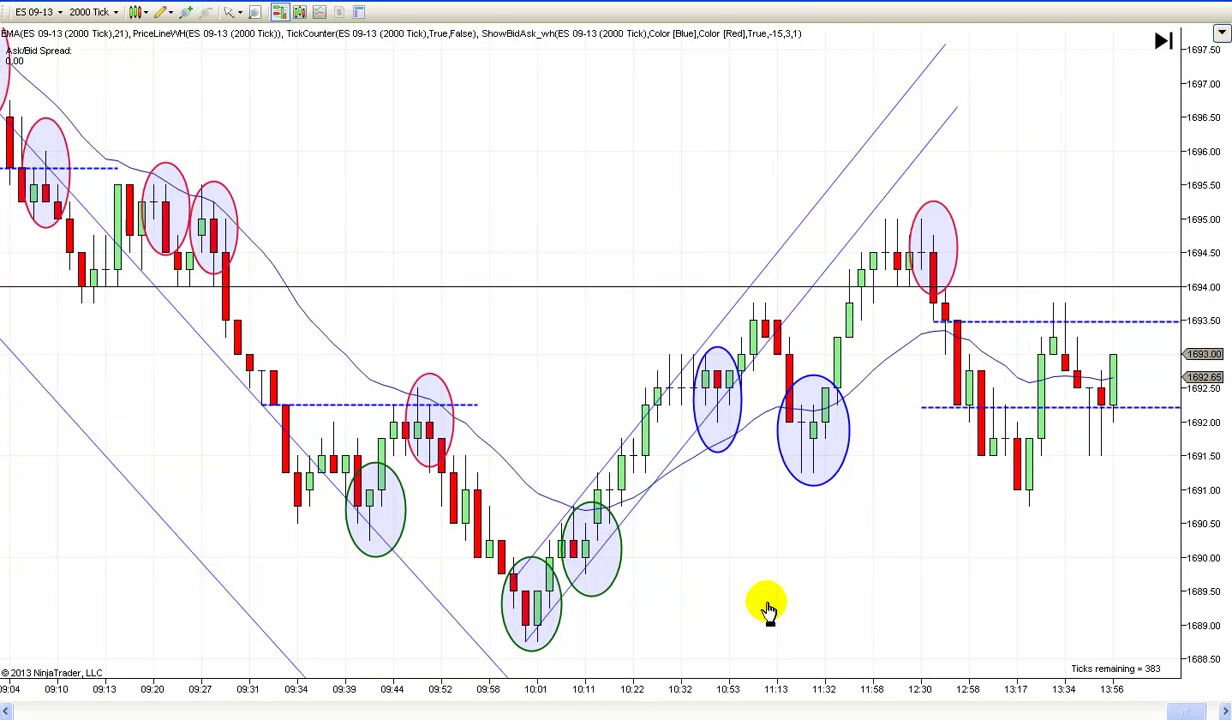
scroll(743, 598, down, 1)
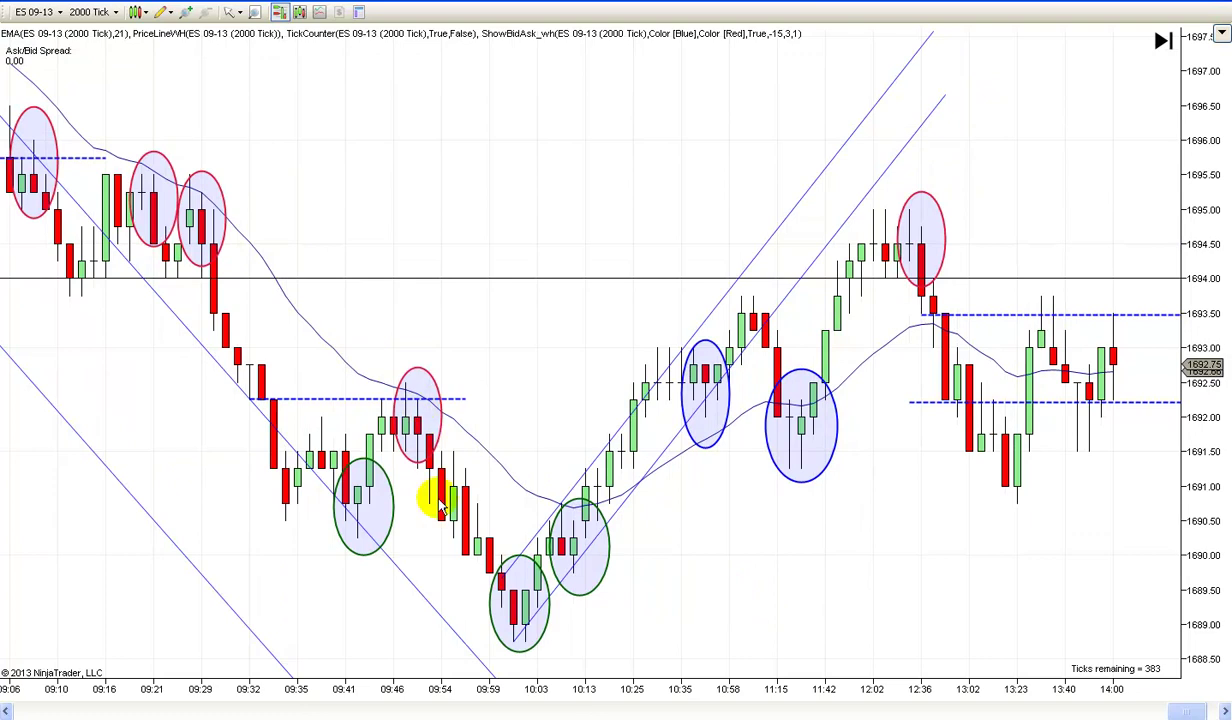
drag(757, 590, 801, 590)
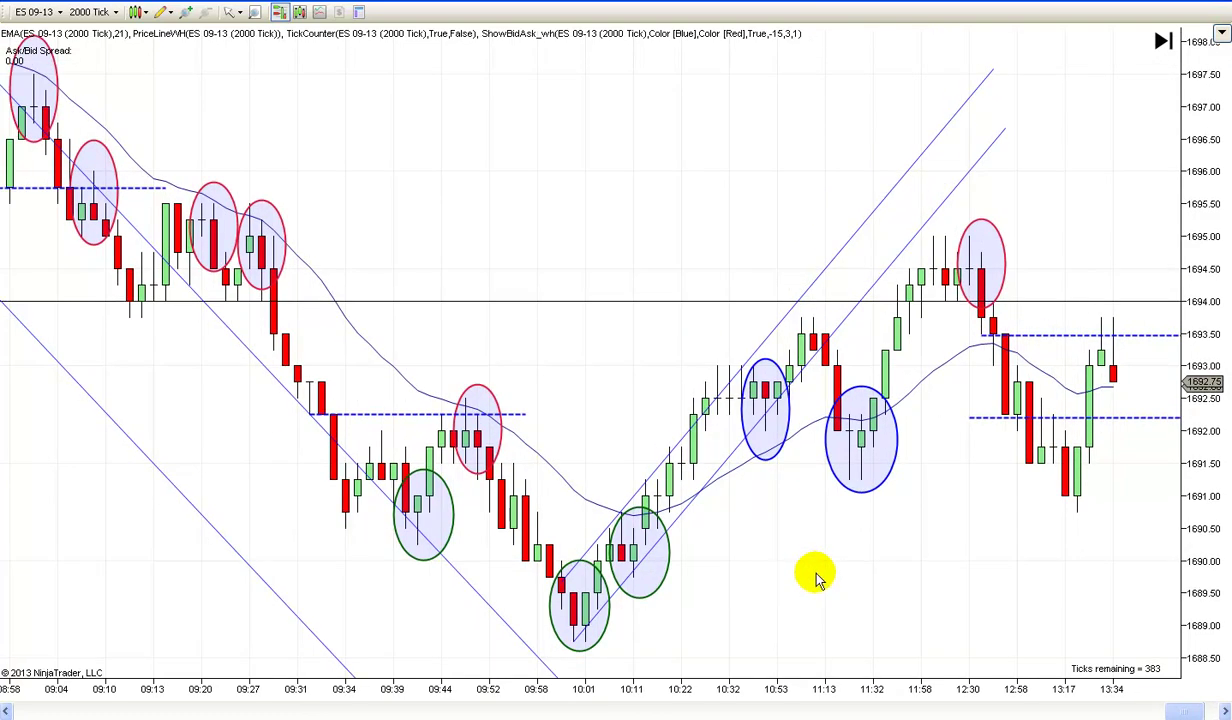
drag(817, 578, 825, 543)
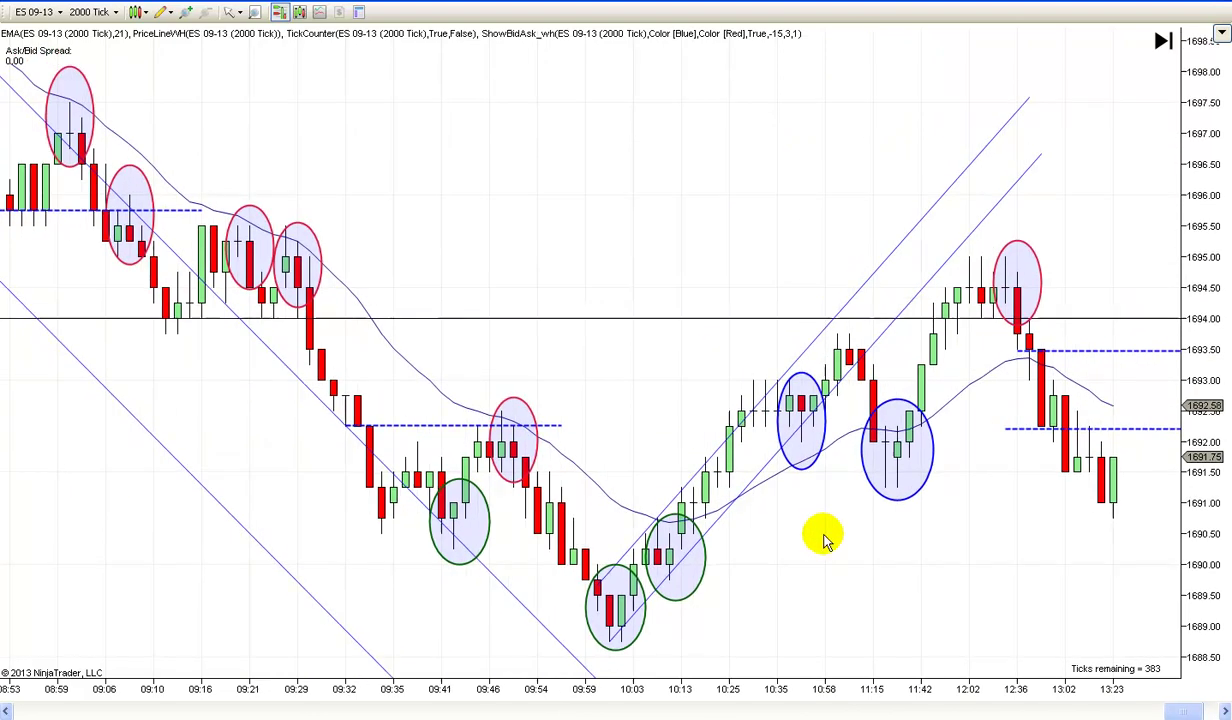
scroll(823, 540, down, 2)
- Compress the bar spacing and examine the whole 8/6 session, from the falling channel through the rally to the afternoon range
scroll(682, 198, up, 5)
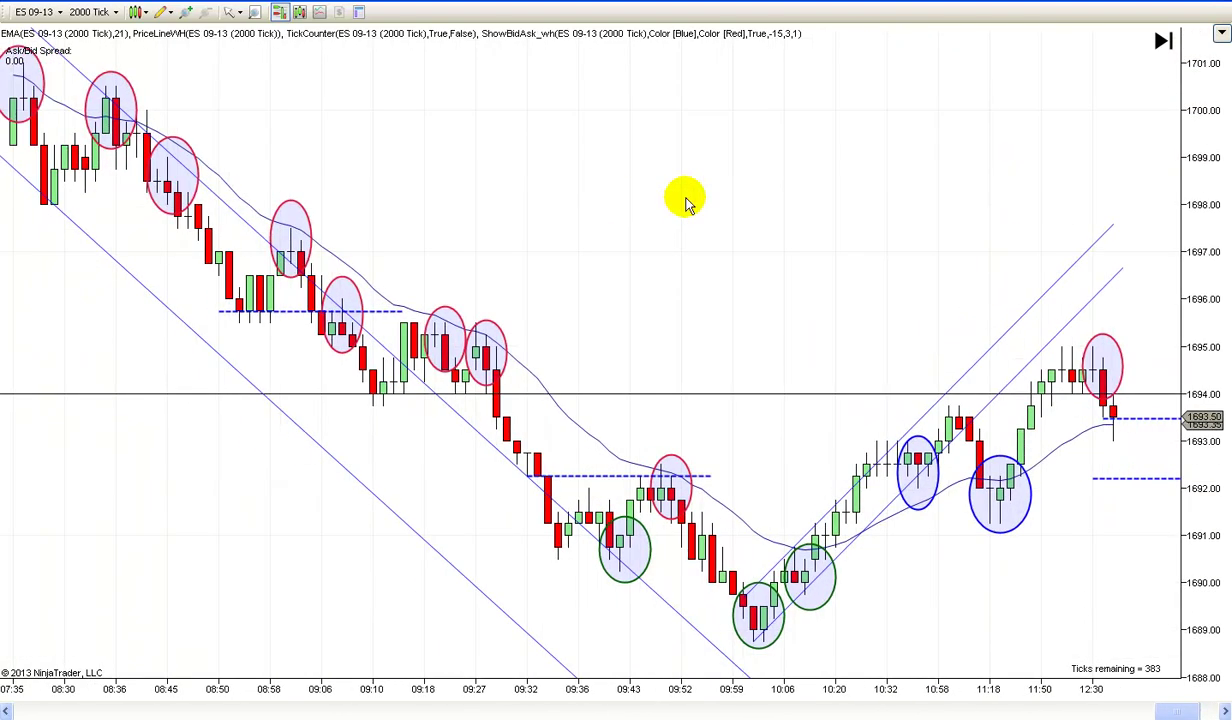
scroll(720, 212, down, 3)
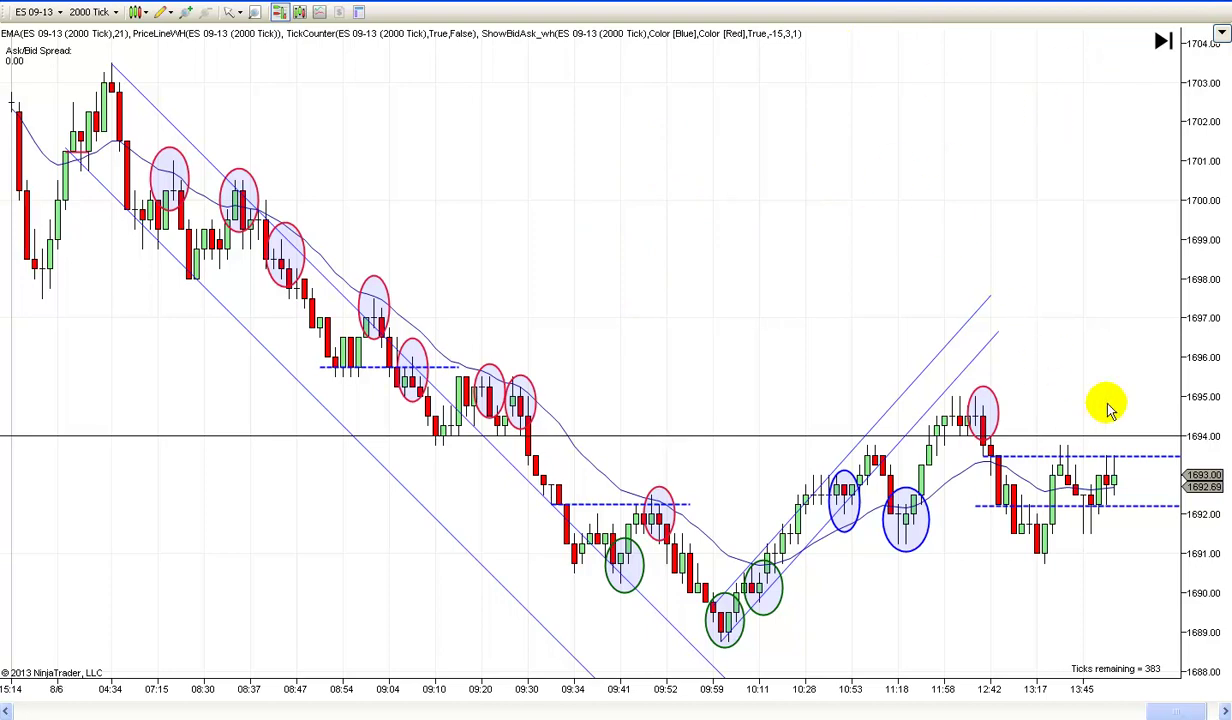
scroll(724, 228, down, 3)
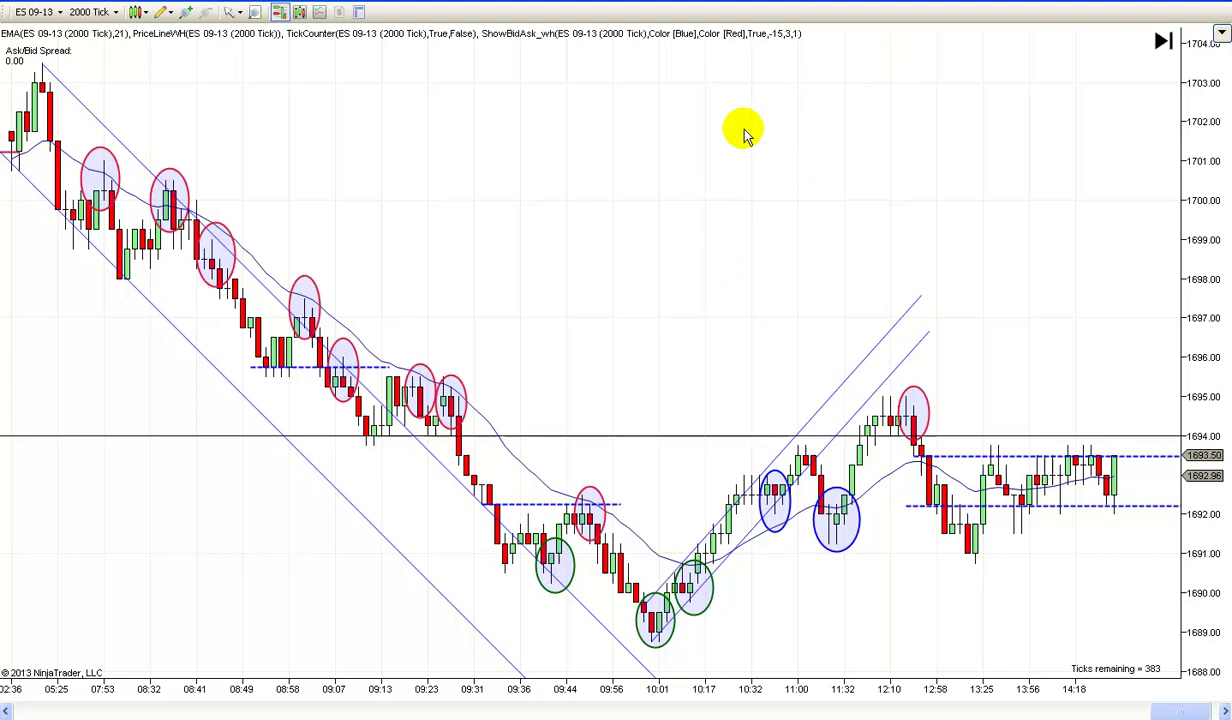
scroll(745, 130, up, 1)
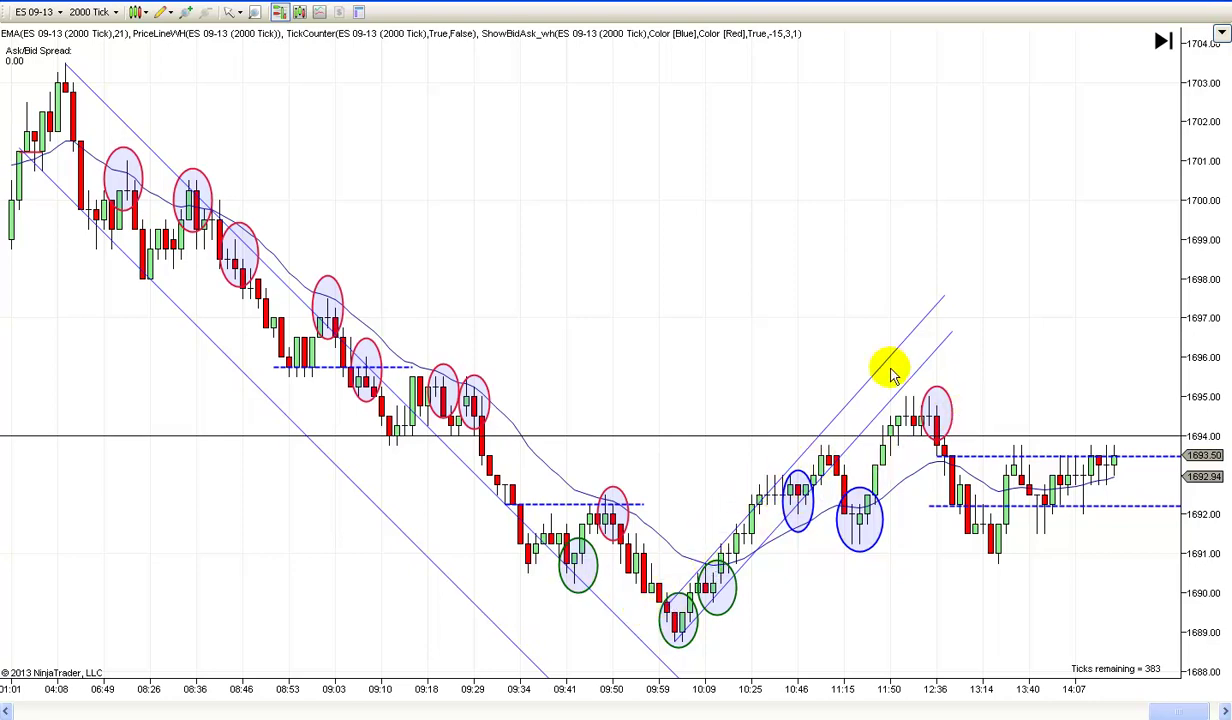
drag(679, 209, 587, 185)
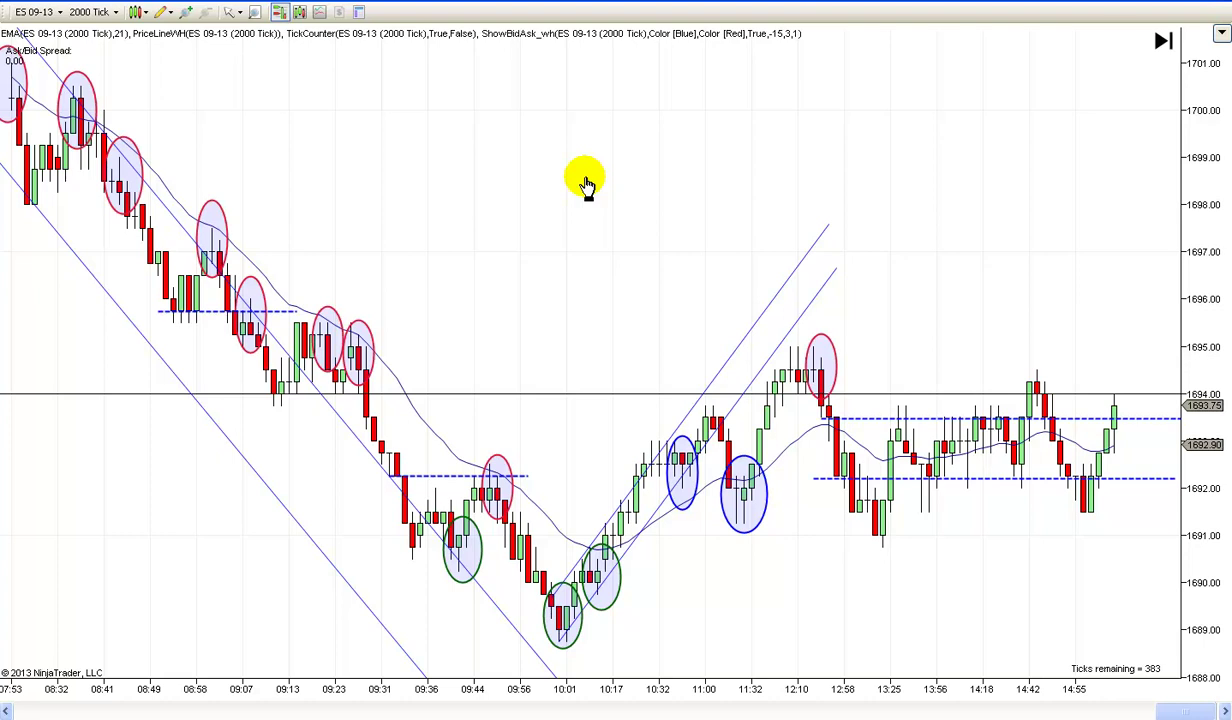
drag(587, 185, 780, 190)
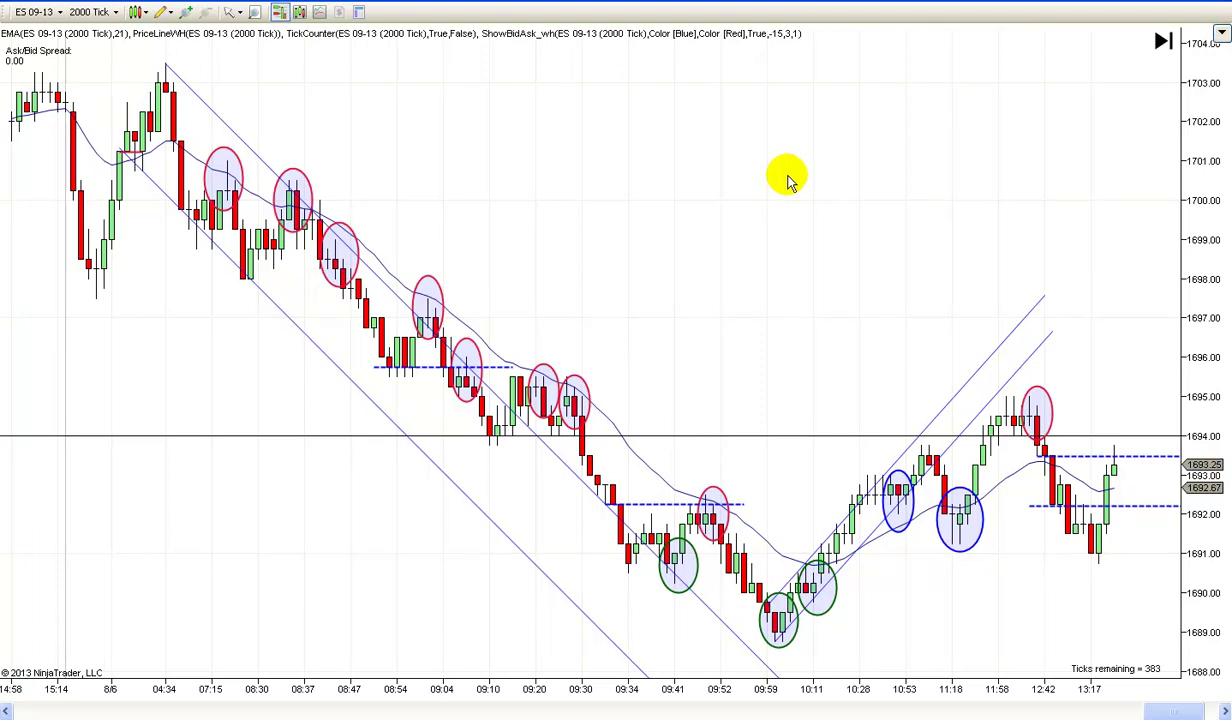
- Examine the preceding 8/5 session, then follow the chart back into the 8/6 downtrend
key(Up)
key(Up)
key(Up)
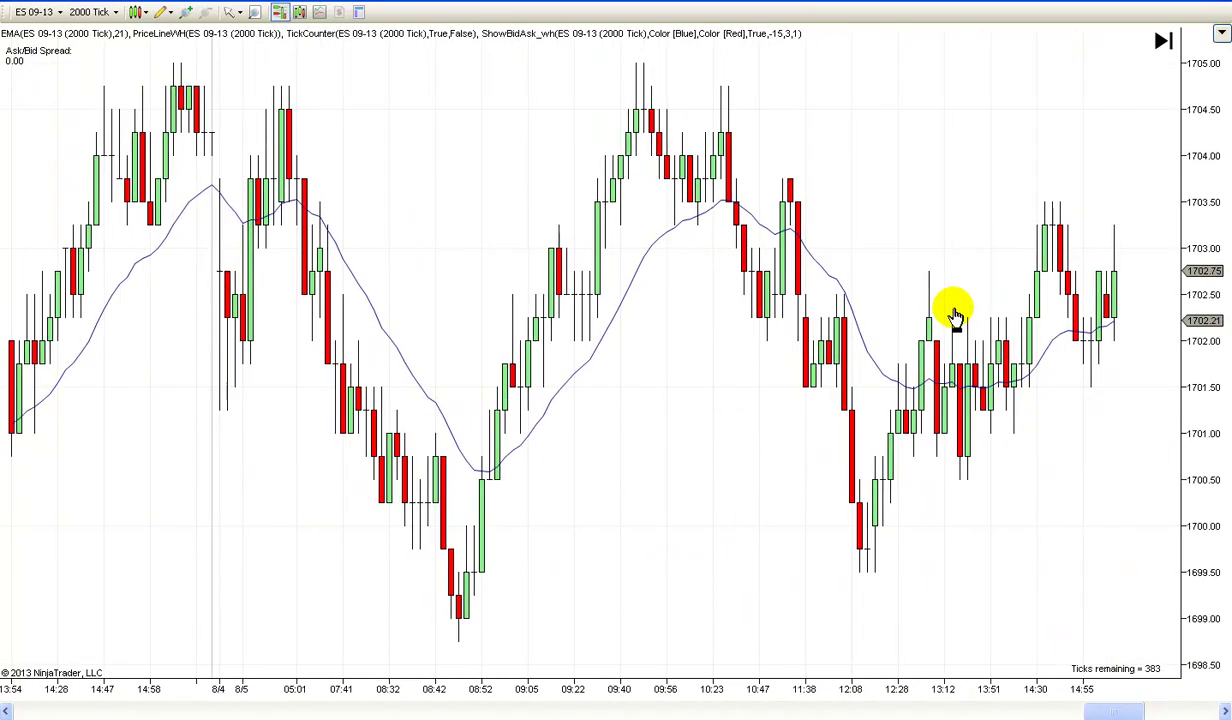
drag(955, 316, 326, 296)
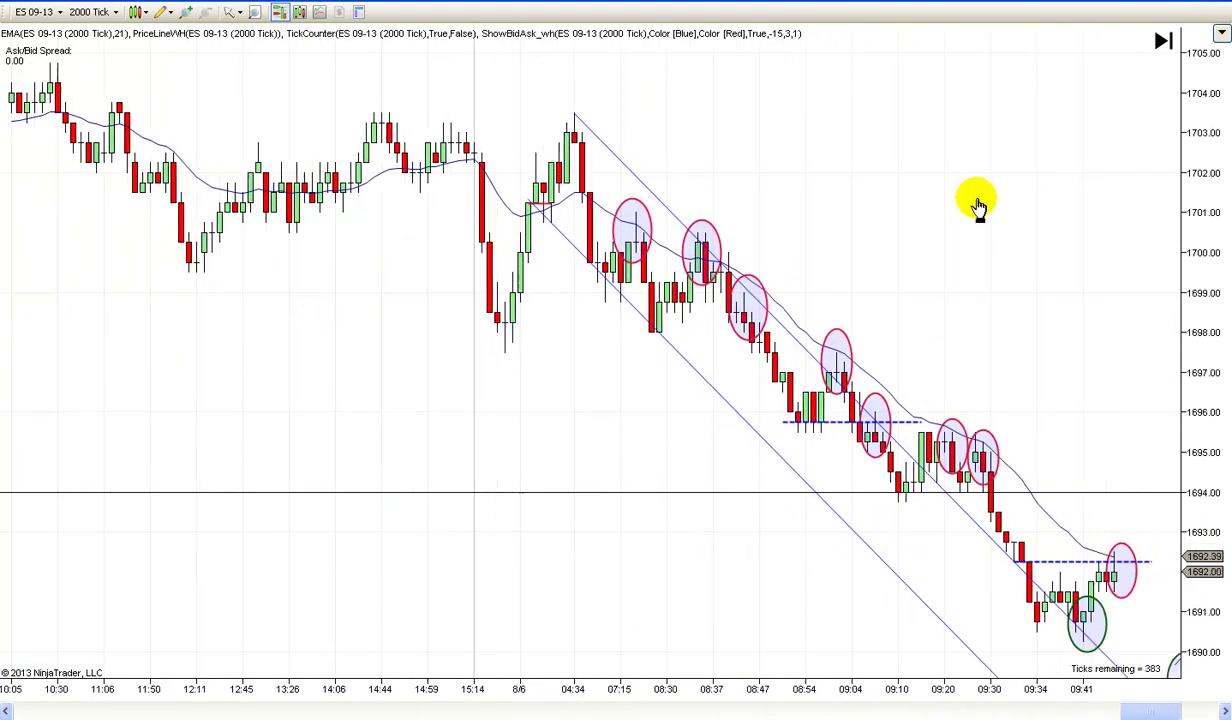
scroll(555, 193, down, 6)
scroll(600, 205, up, 2)
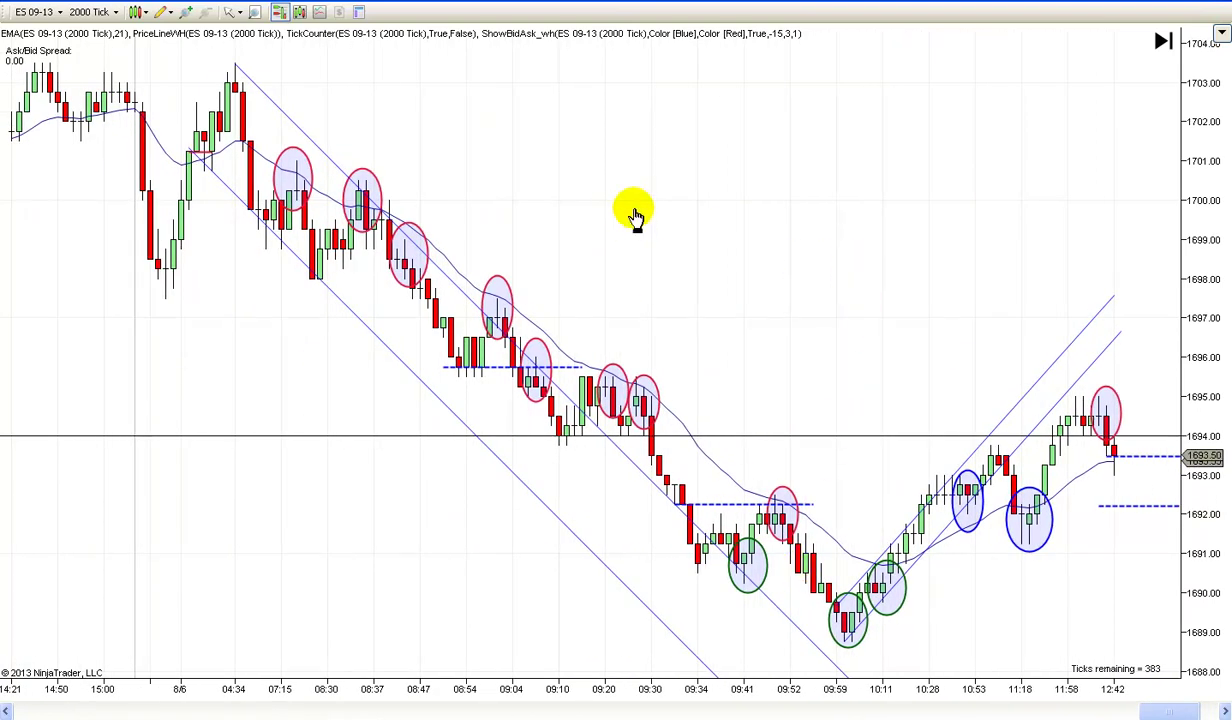
scroll(558, 338, up, 20)
scroll(735, 368, down, 20)
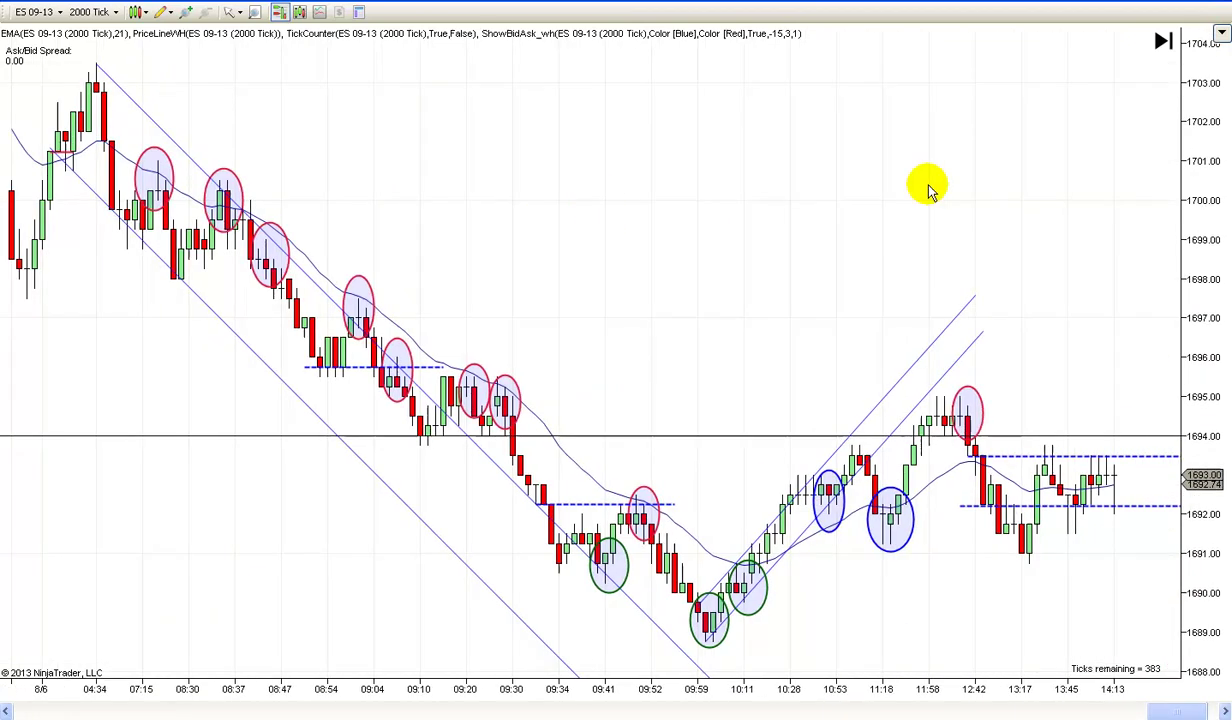
- Compare the green-marked reversals around the 10:00 low with the downtrend's red-marked pullbacks and the red-marked 12:36 top
scroll(890, 188, down, 3)
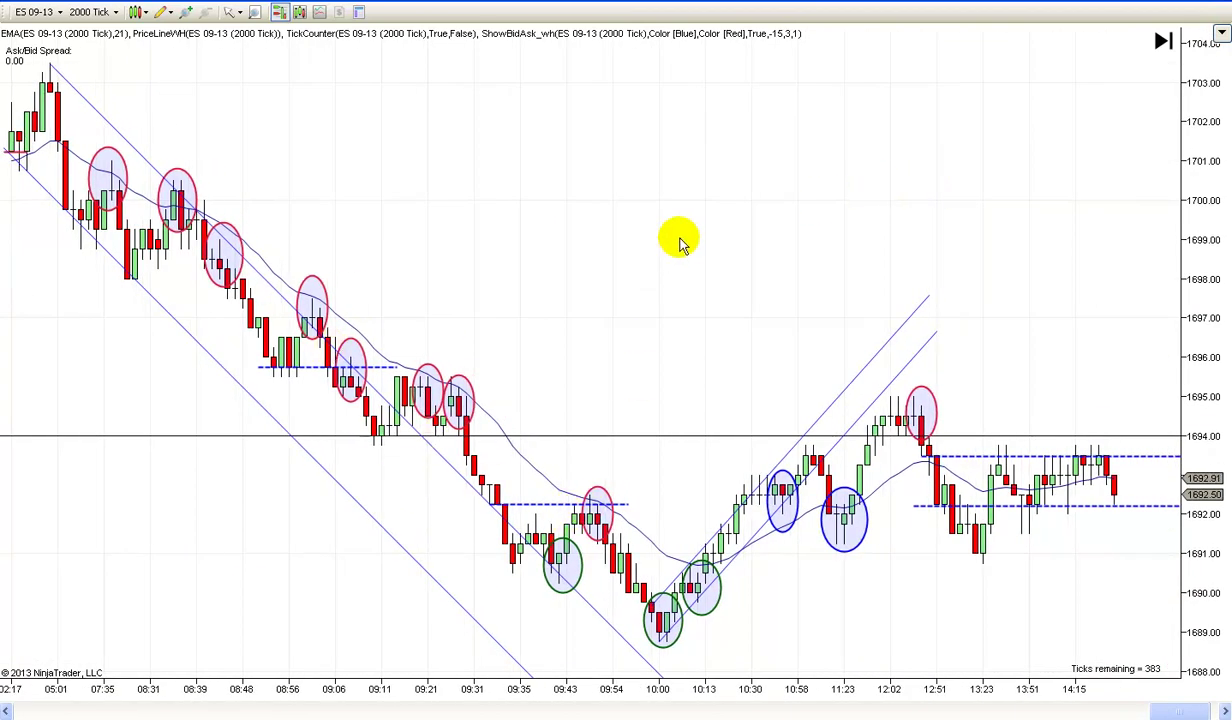
scroll(640, 265, up, 2)
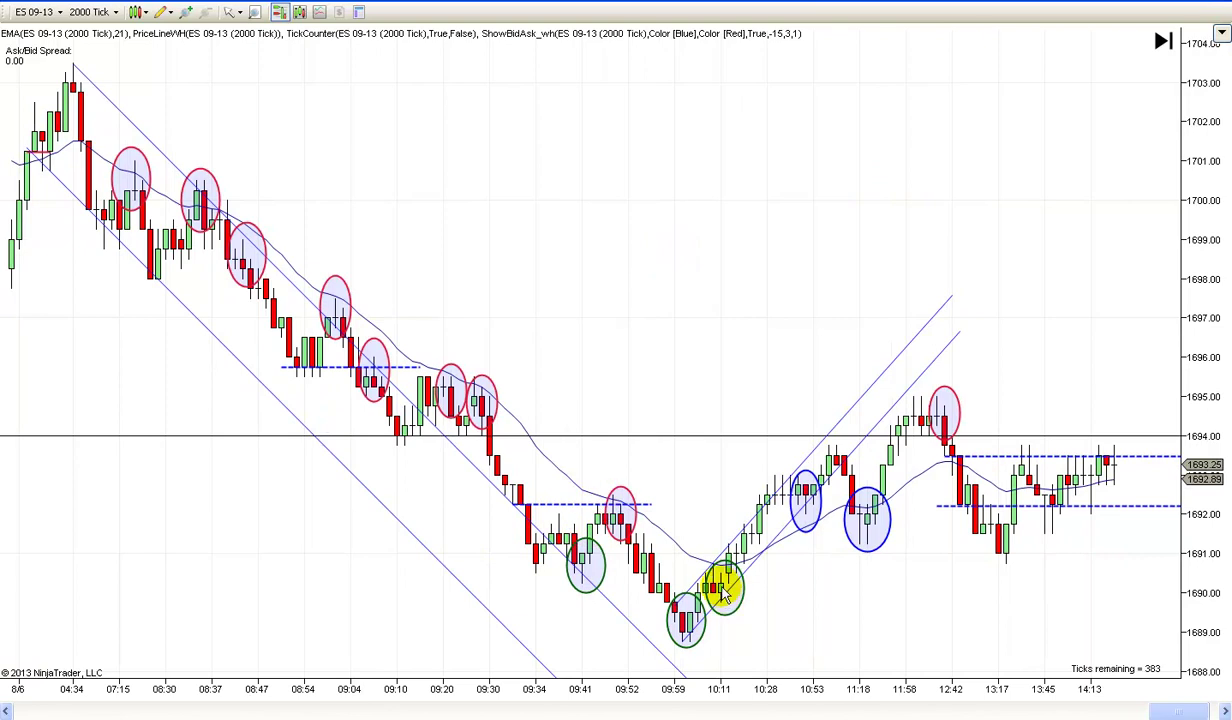
scroll(764, 312, up, 3)
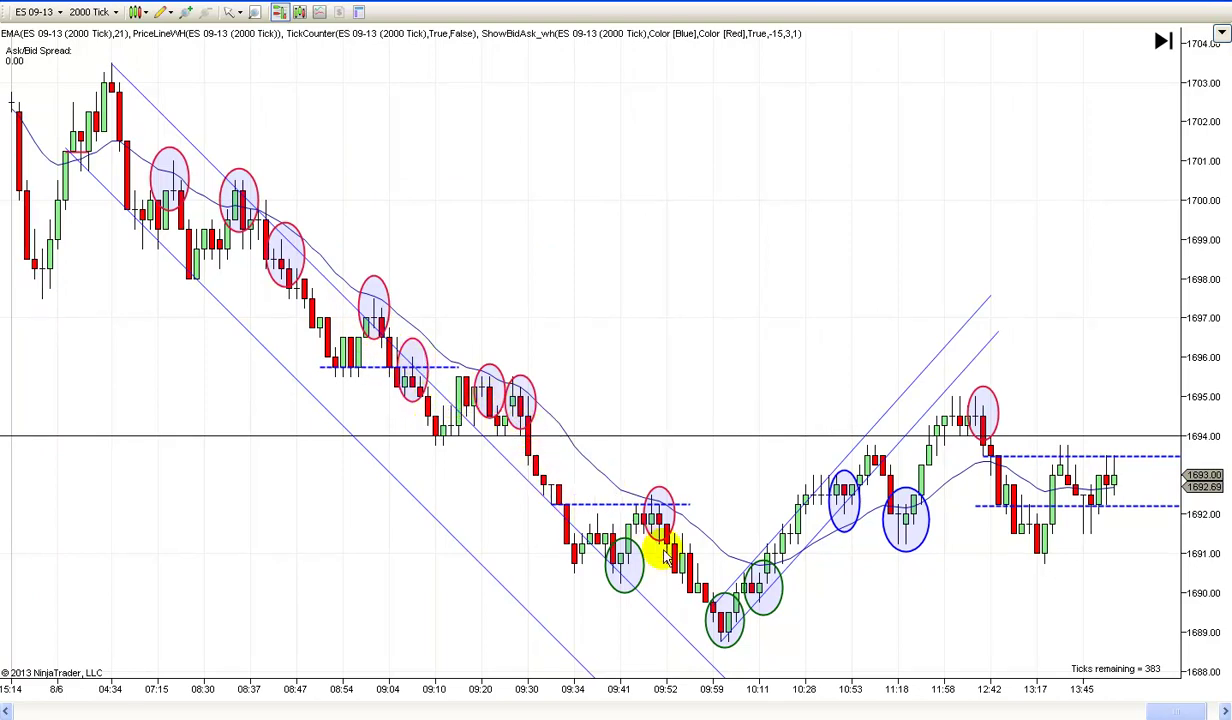
scroll(756, 622, down, 10)
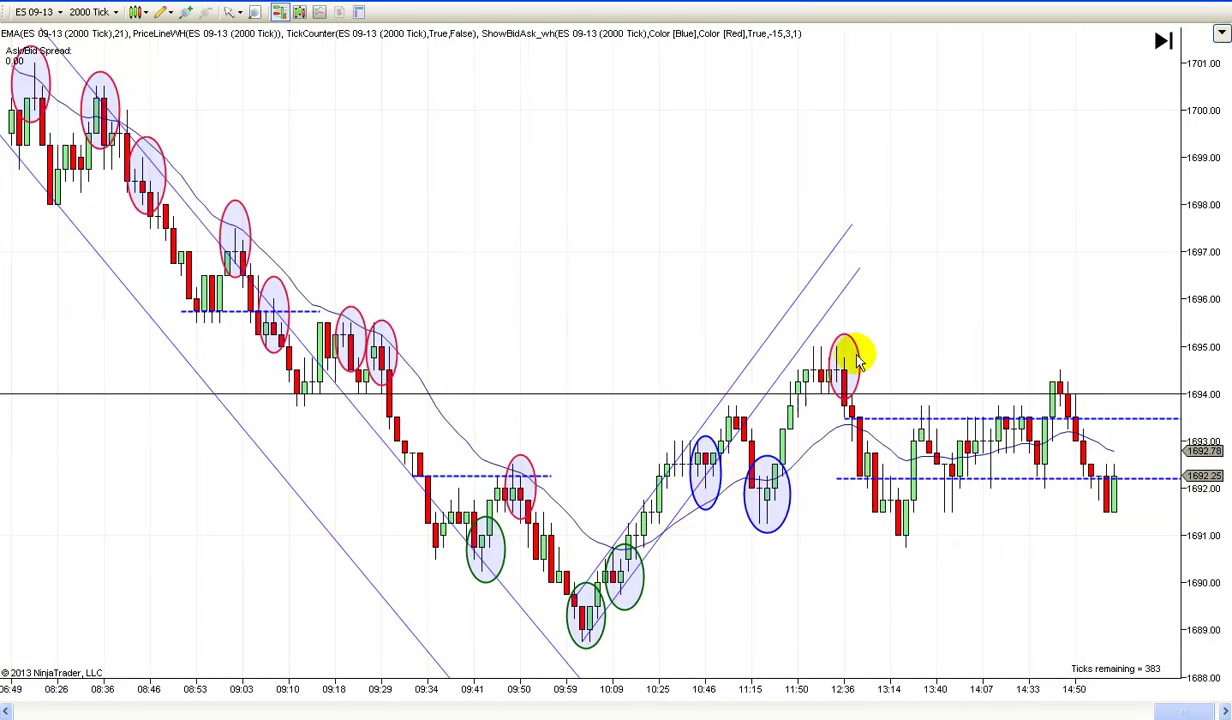
scroll(620, 208, up, 3)
scroll(620, 208, up, 6)
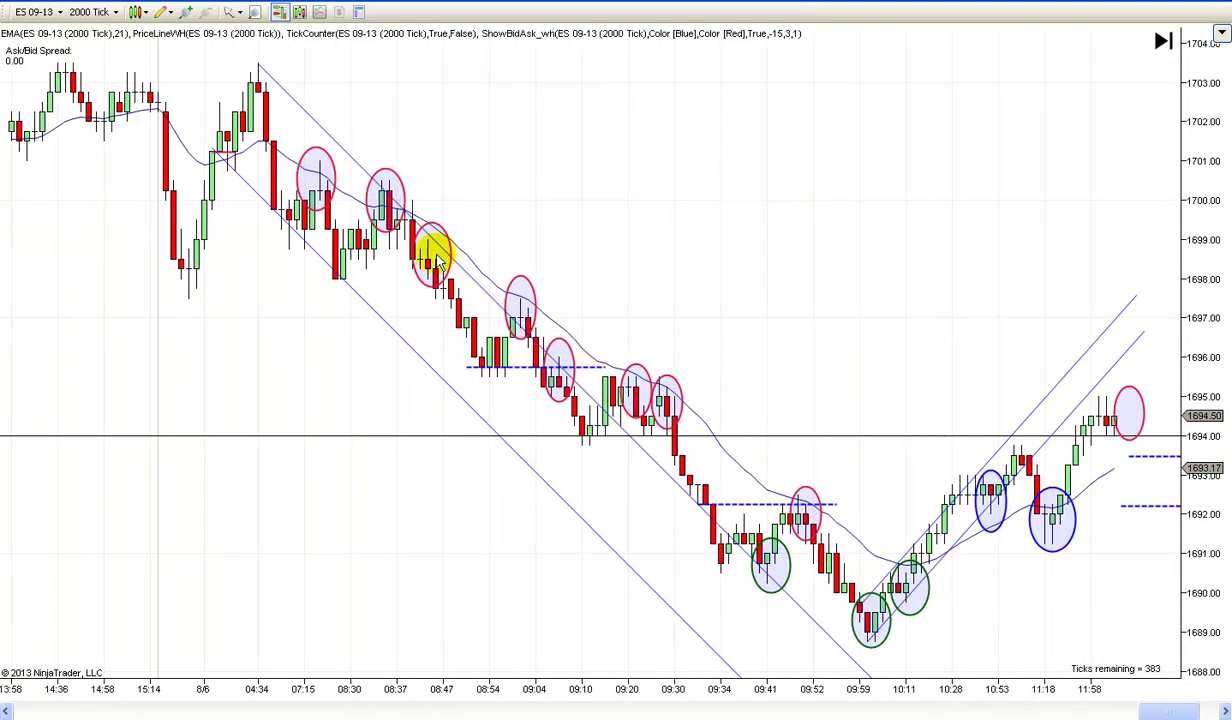
drag(635, 248, 860, 240)
drag(289, 302, 22, 316)
drag(825, 236, 572, 250)
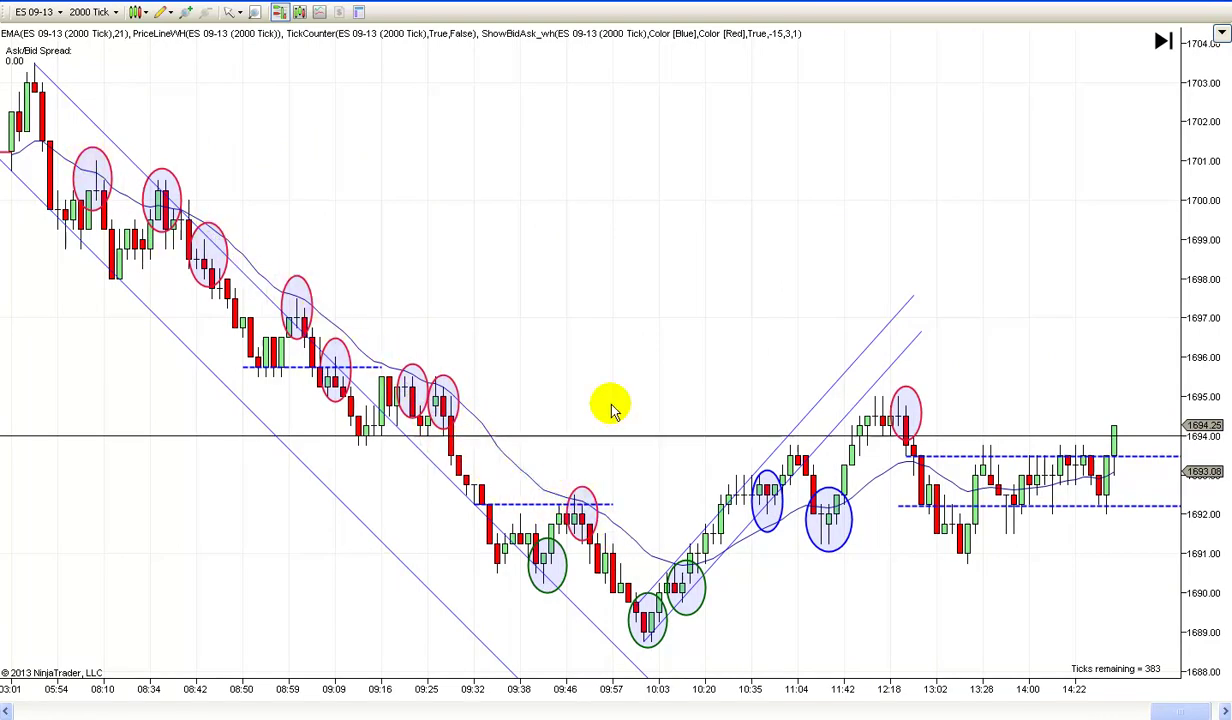
scroll(612, 309, down, 3)
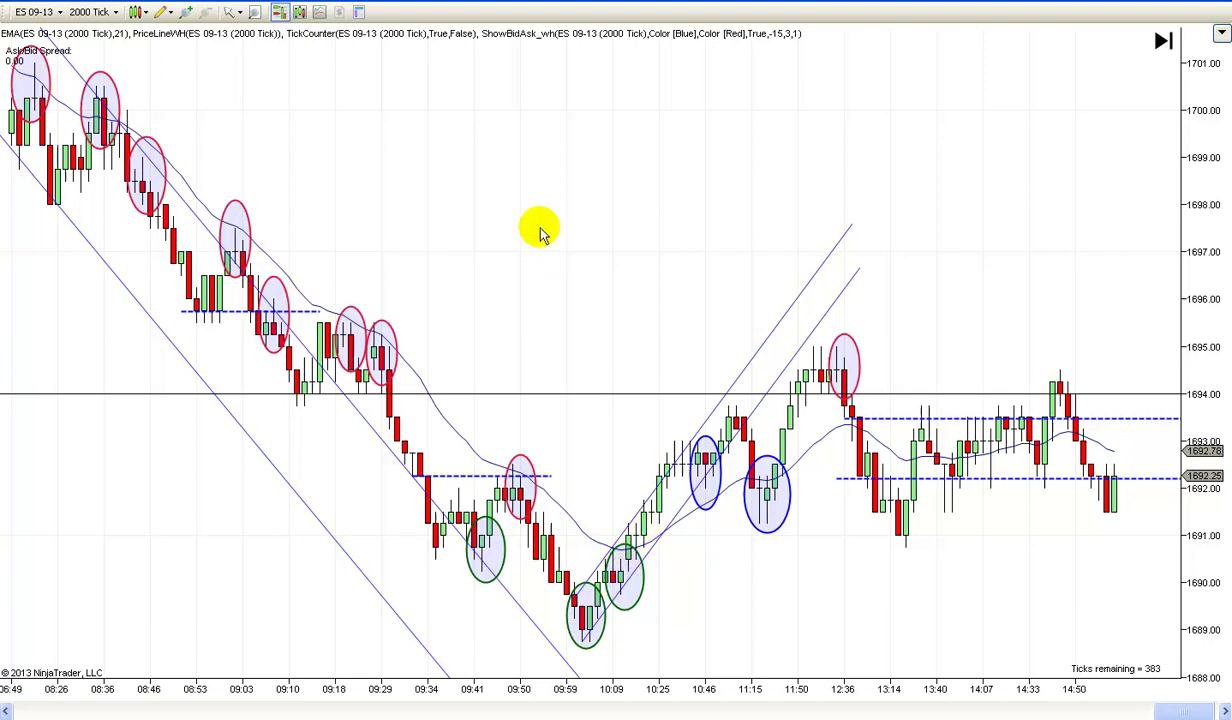
scroll(548, 236, up, 1)
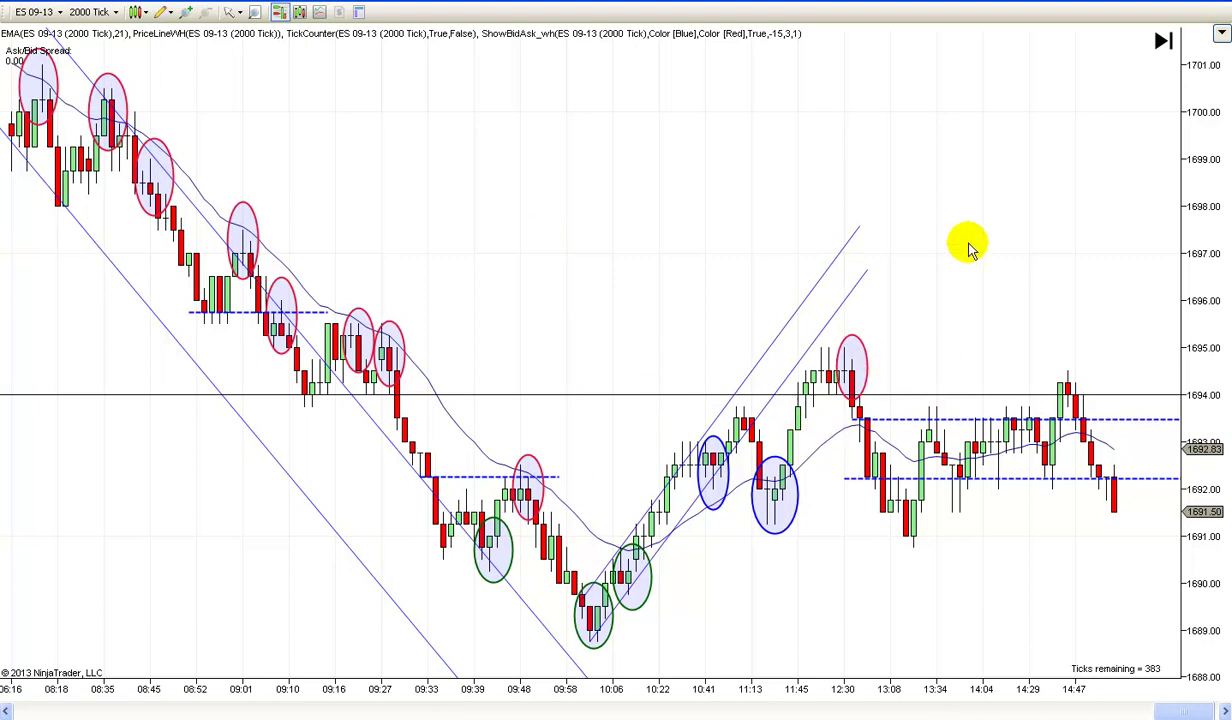
- Examine the afternoon range around the two dashed breakout levels through the last bars of the 8/6 session
drag(895, 245, 714, 345)
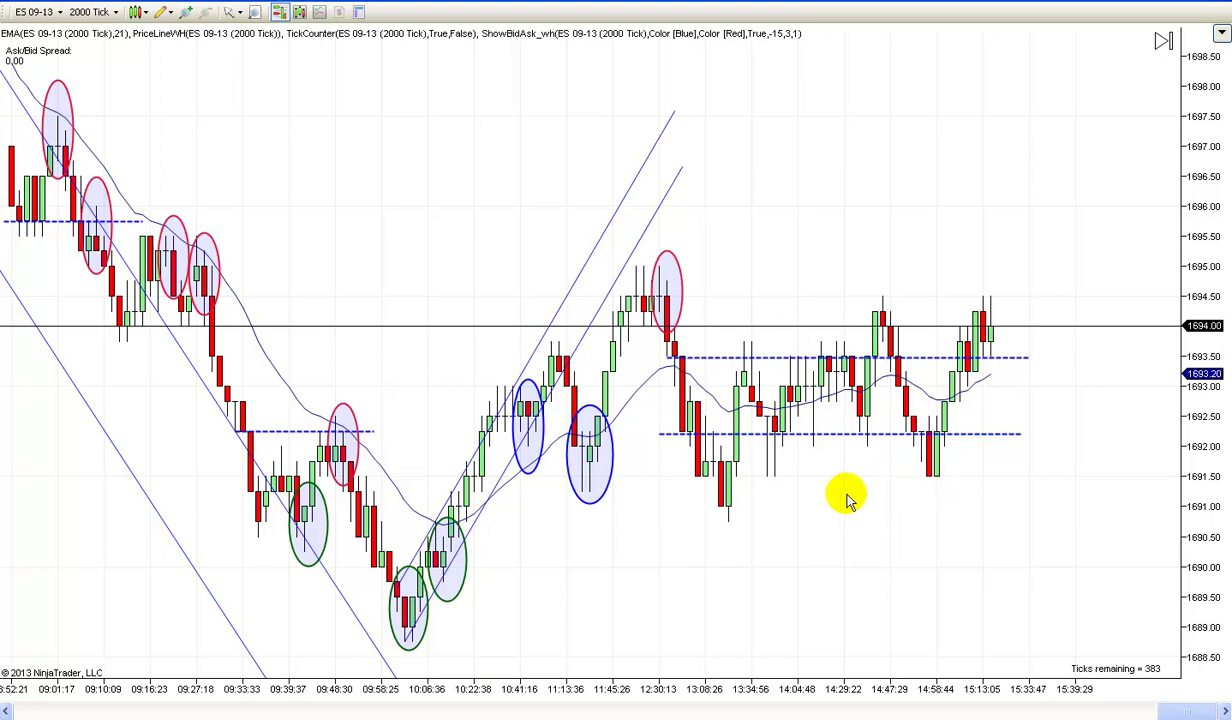
drag(846, 500, 864, 502)
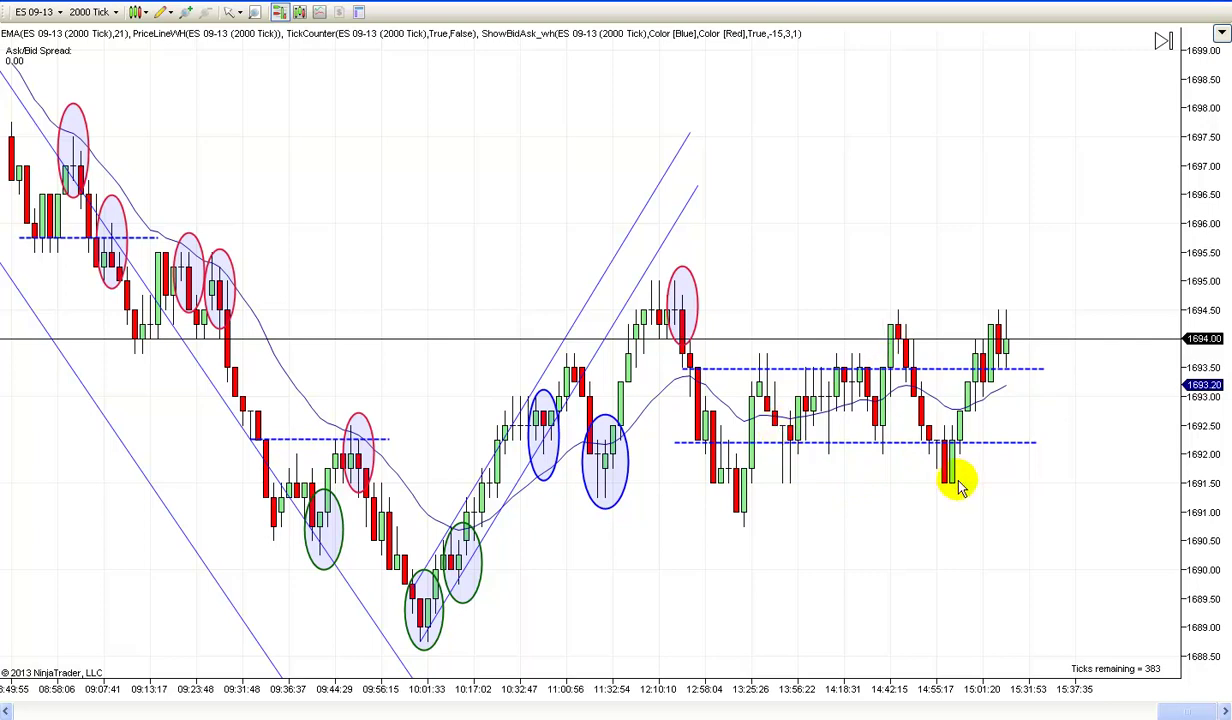
drag(1000, 545, 943, 528)
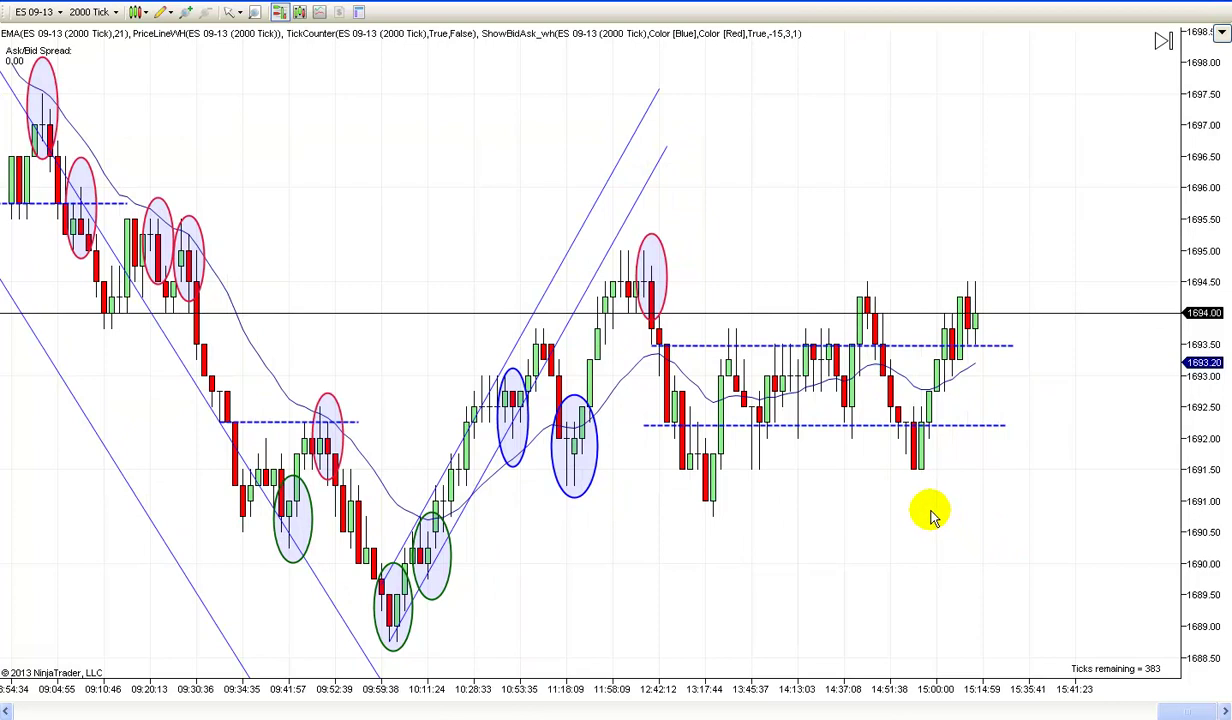
scroll(962, 568, up, 1)
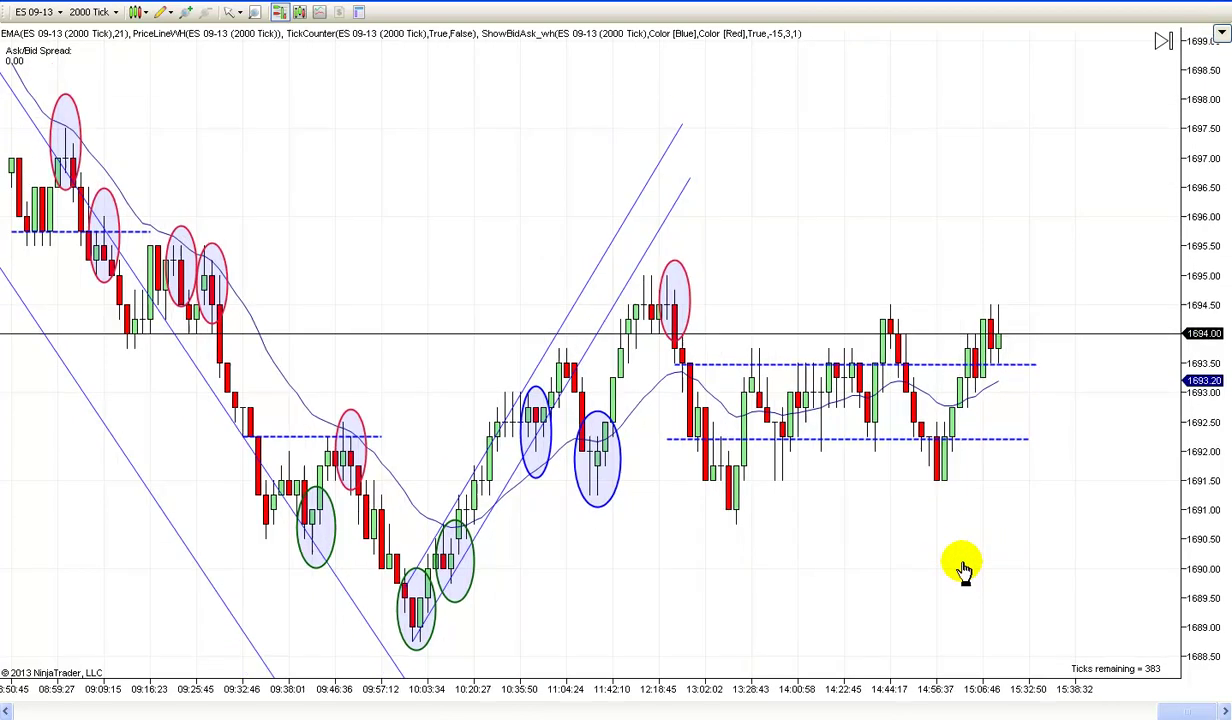
- Extend the lower dashed range level back to about 10:20 and slightly further forward, and the upper one back to about 10:35
scroll(949, 561, up, 10)
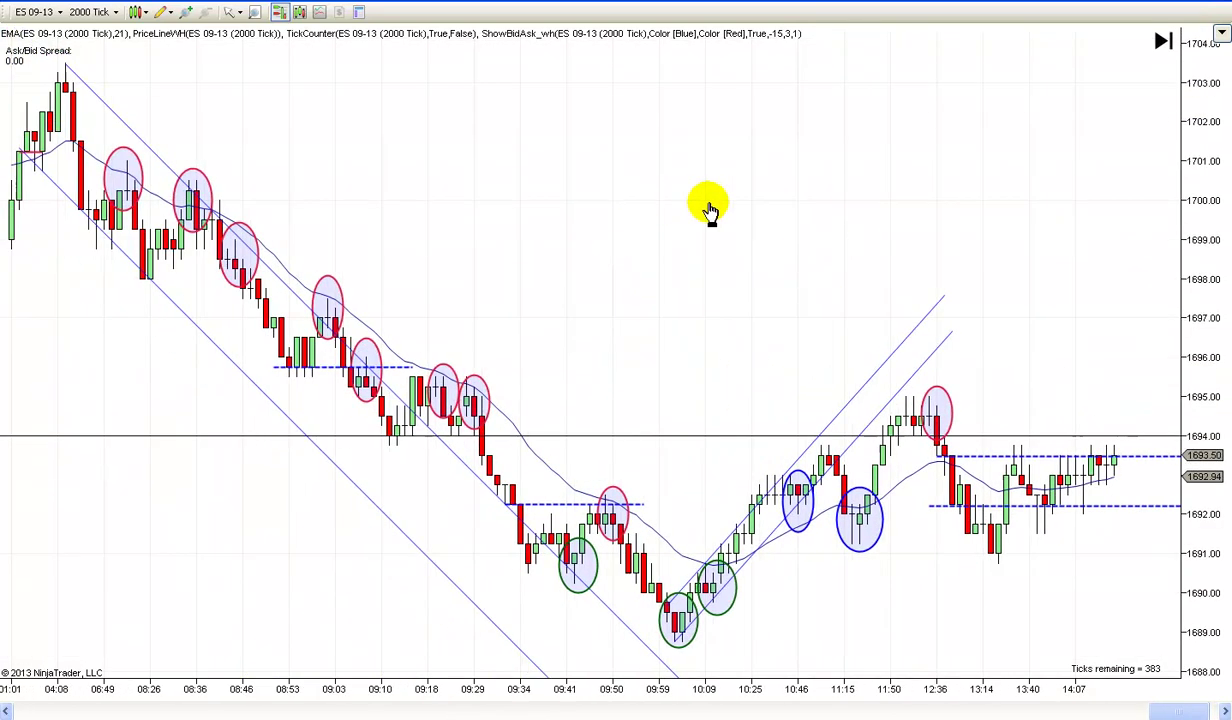
scroll(708, 208, up, 3)
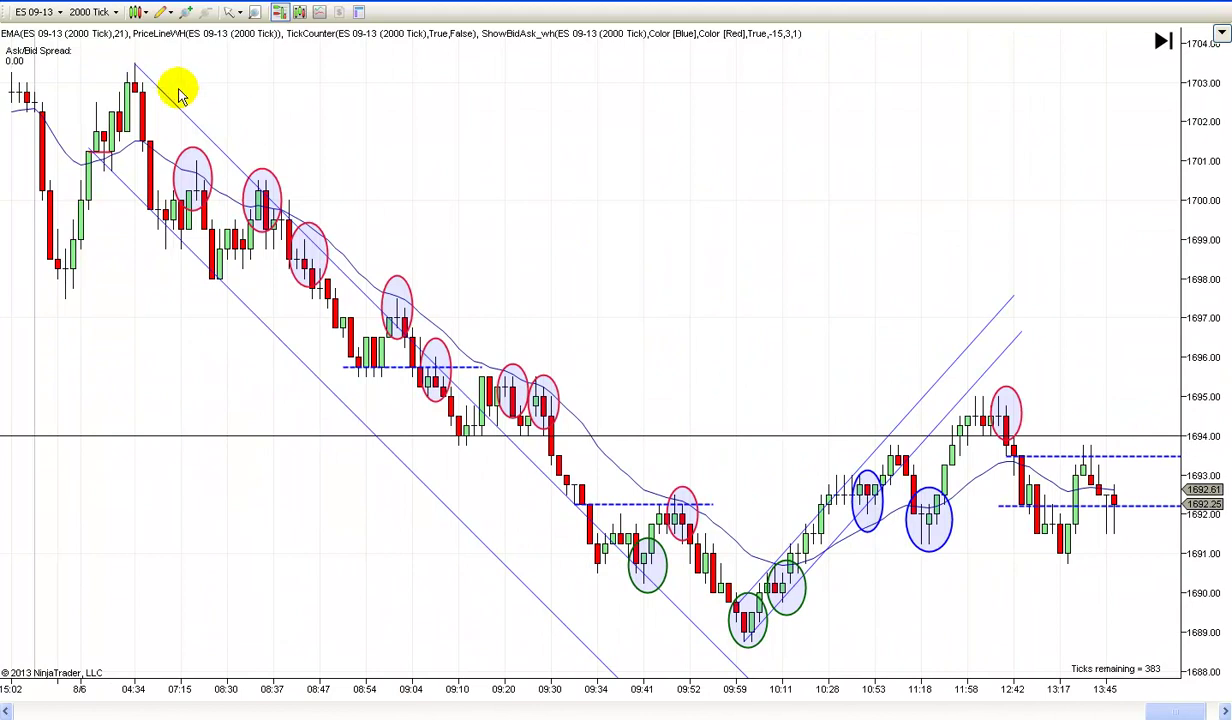
scroll(713, 539, down, 11)
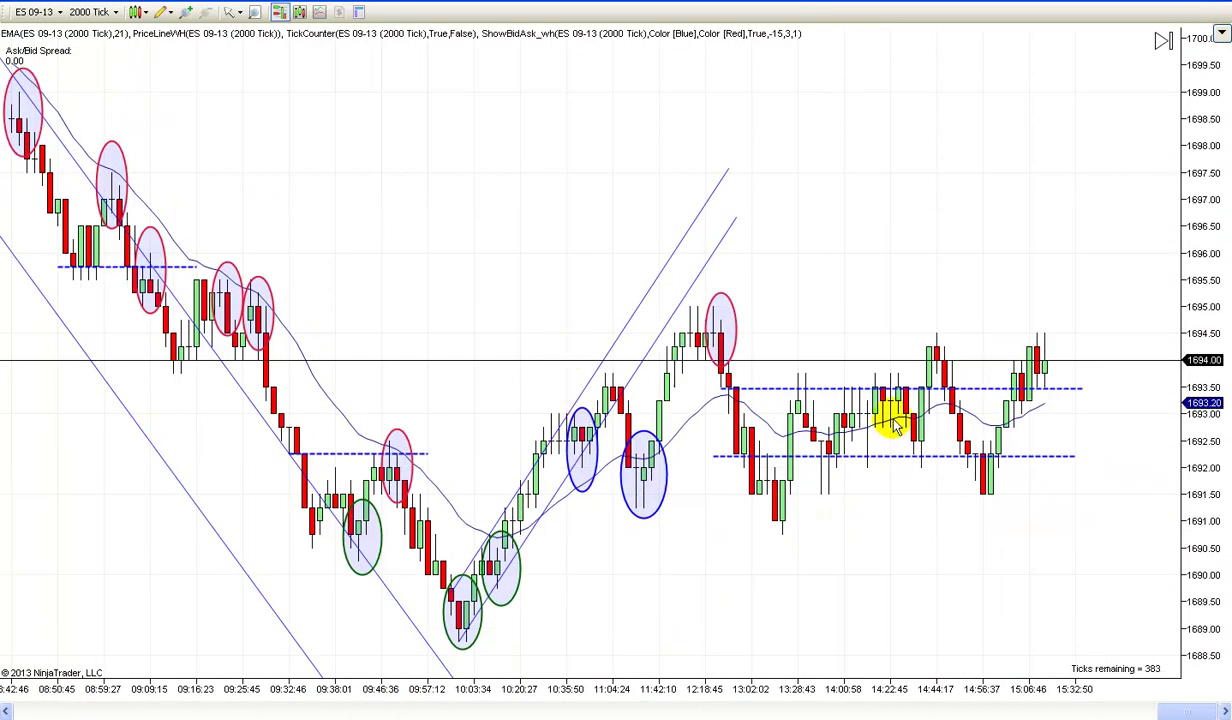
click(731, 454)
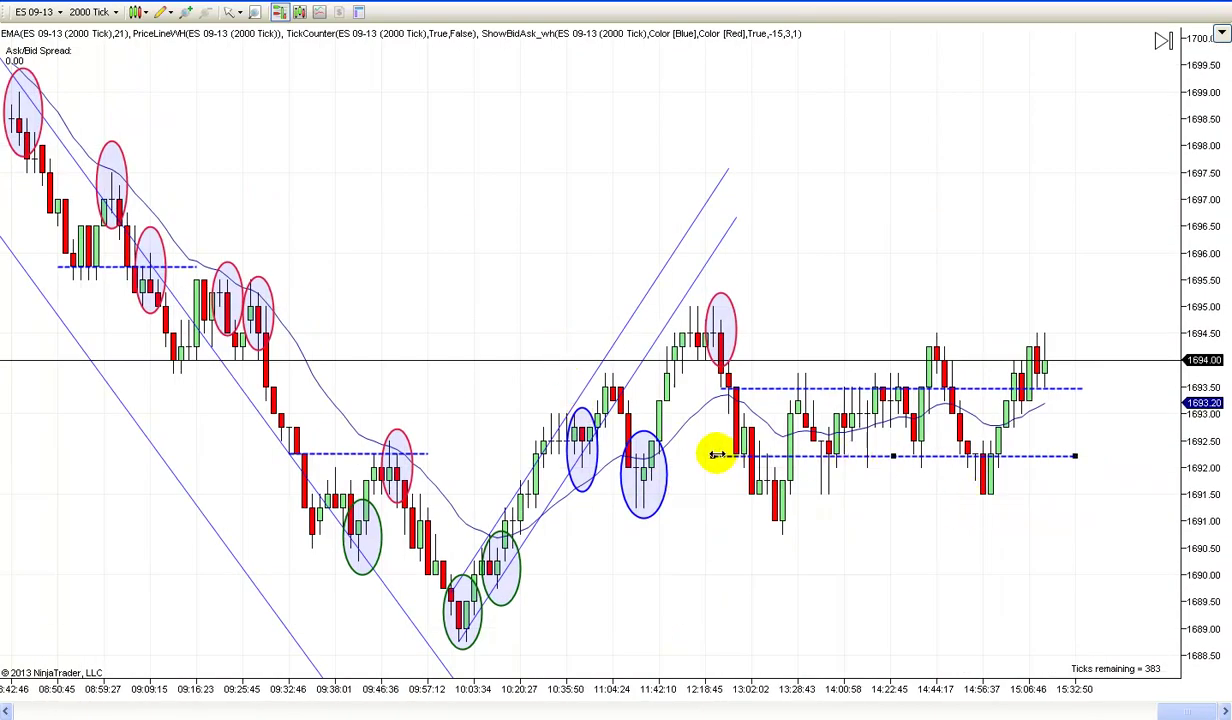
drag(709, 454, 527, 456)
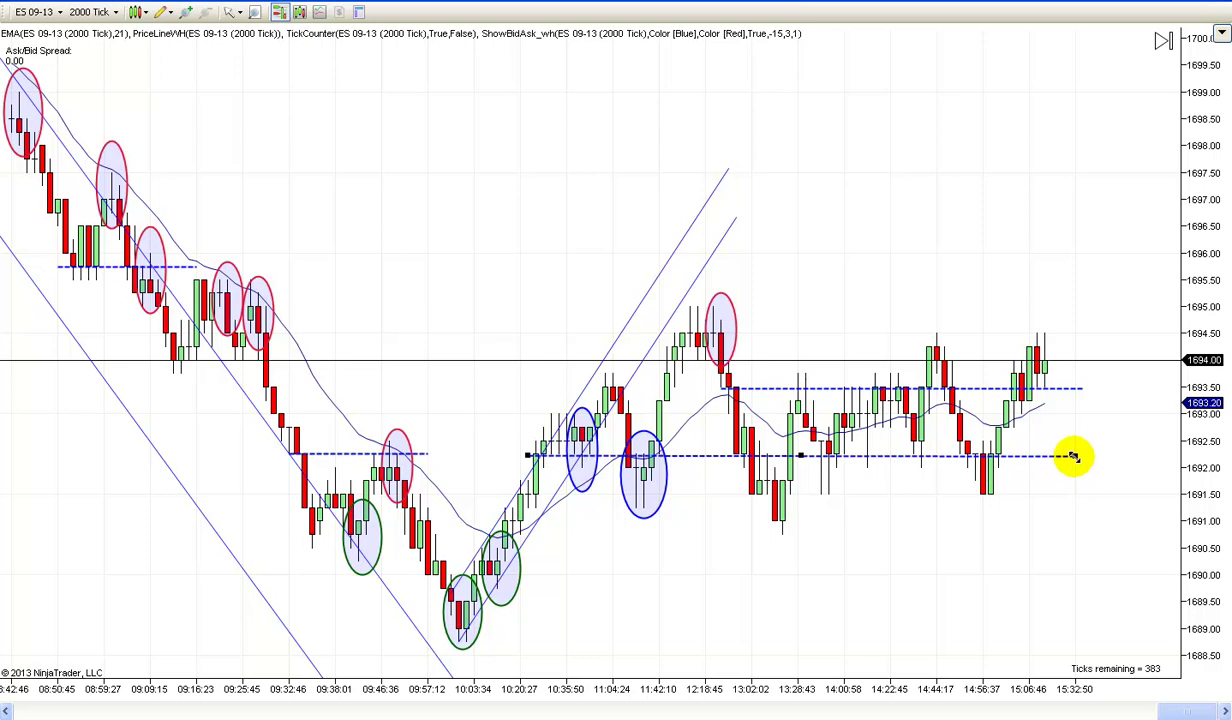
drag(1075, 455, 1105, 455)
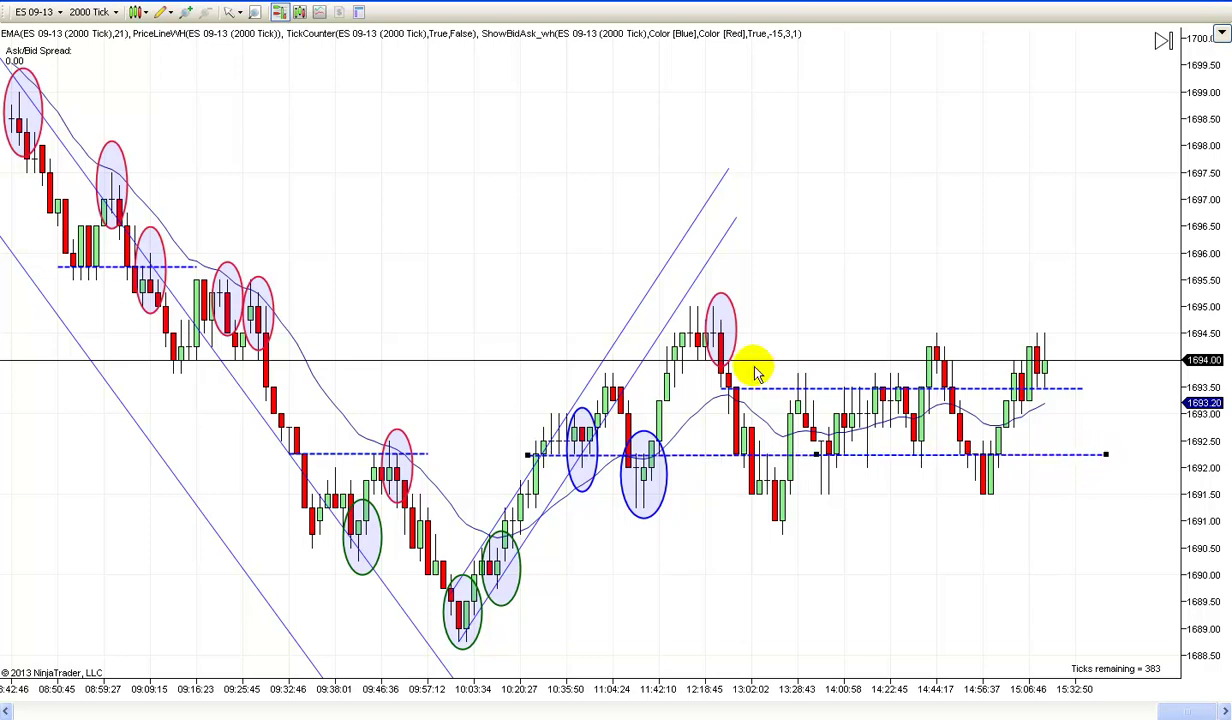
drag(722, 391, 563, 391)
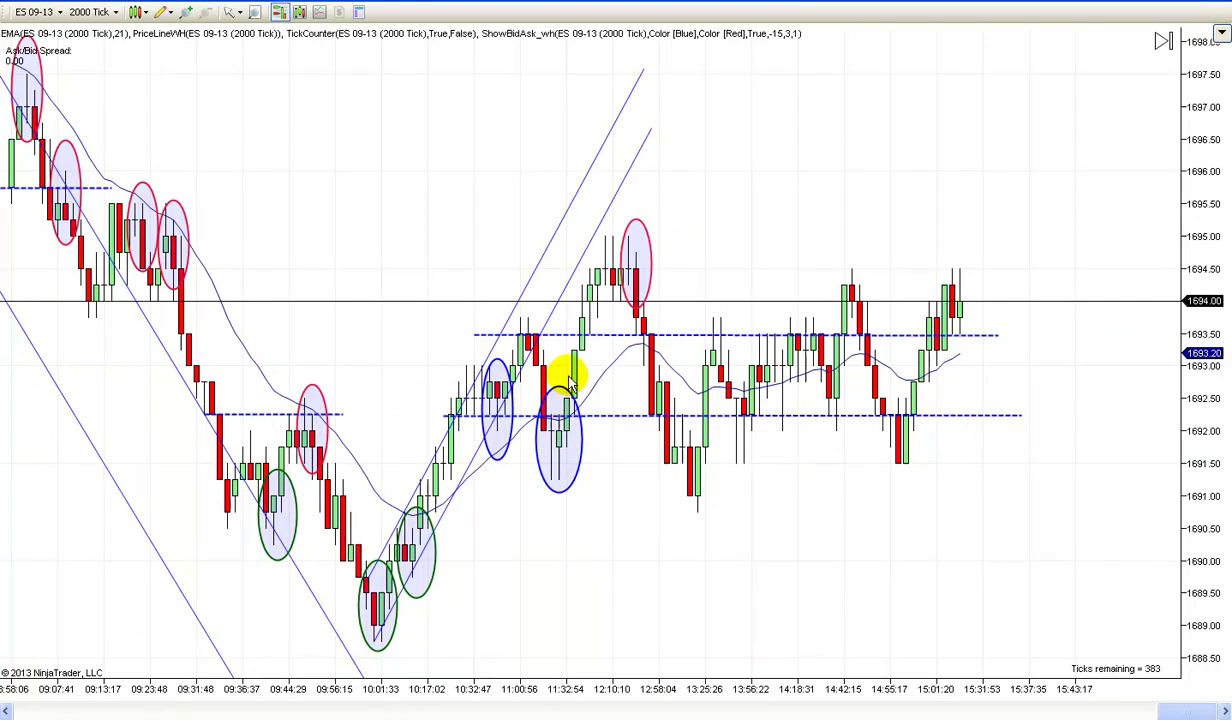
- Raise the upper dashed range level to about 1693.75 and lower the bottom one to about 1692.00
scroll(850, 570, up, 2)
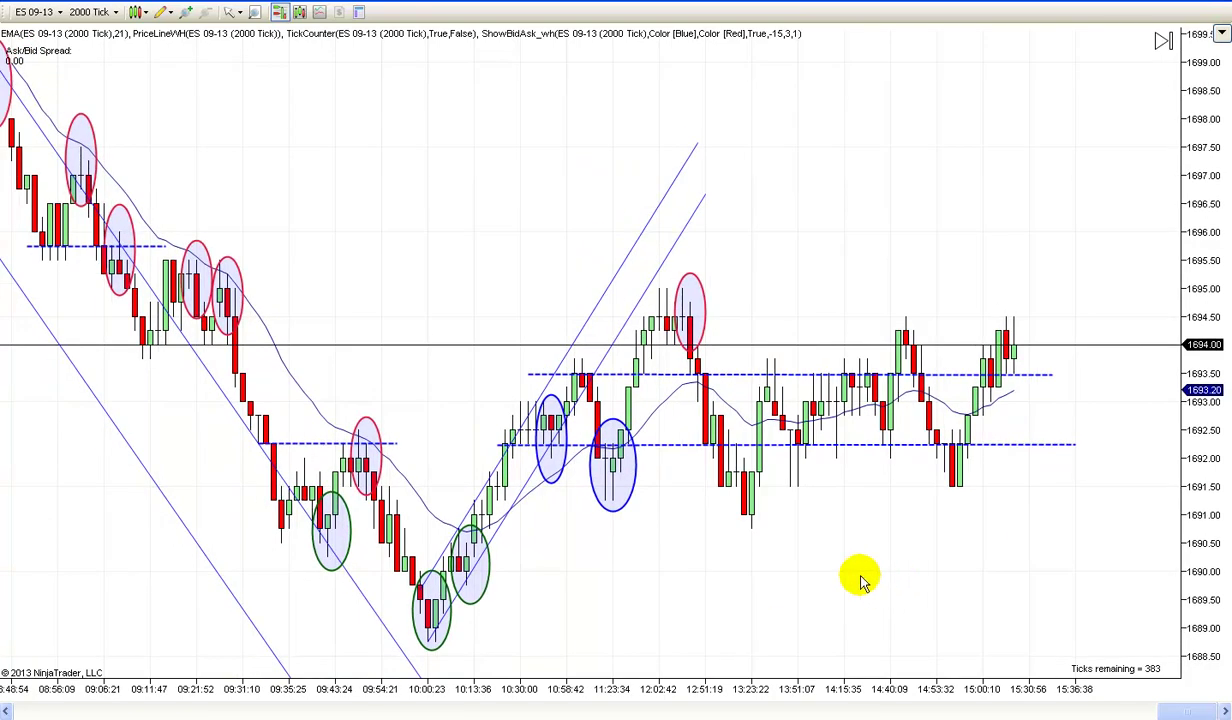
drag(863, 581, 899, 580)
drag(832, 400, 830, 383)
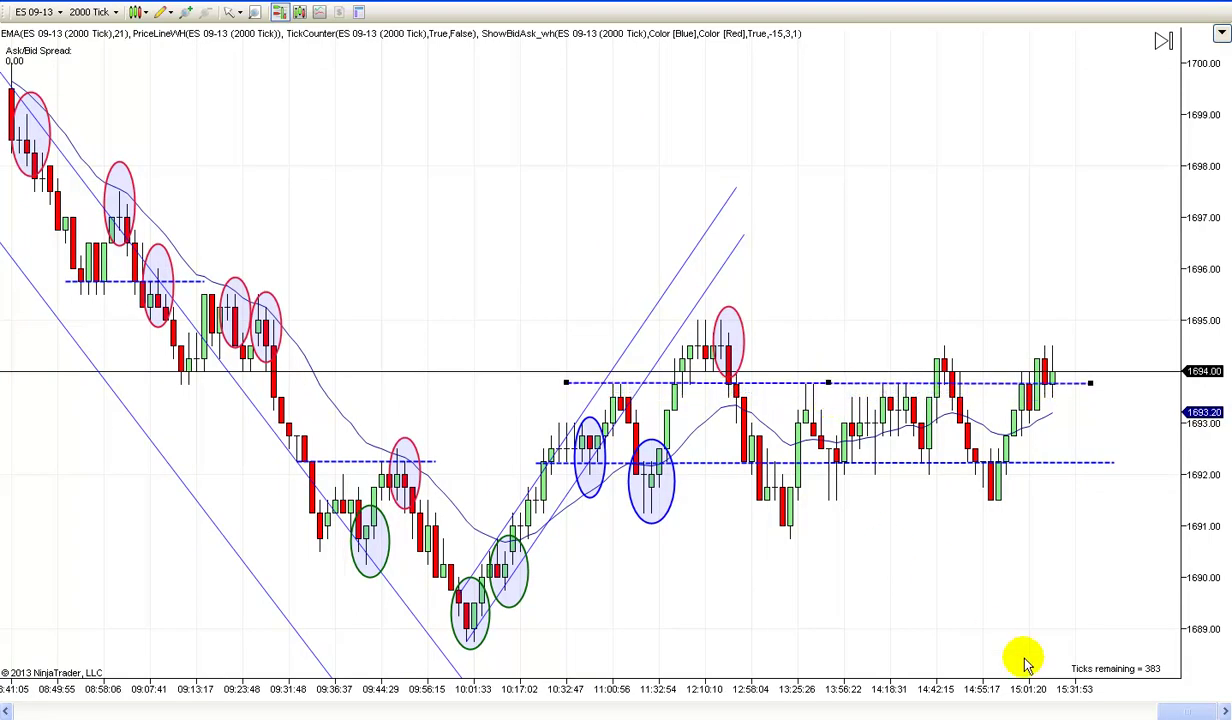
scroll(946, 555, down, 3)
drag(782, 442, 810, 462)
scroll(940, 542, up, 3)
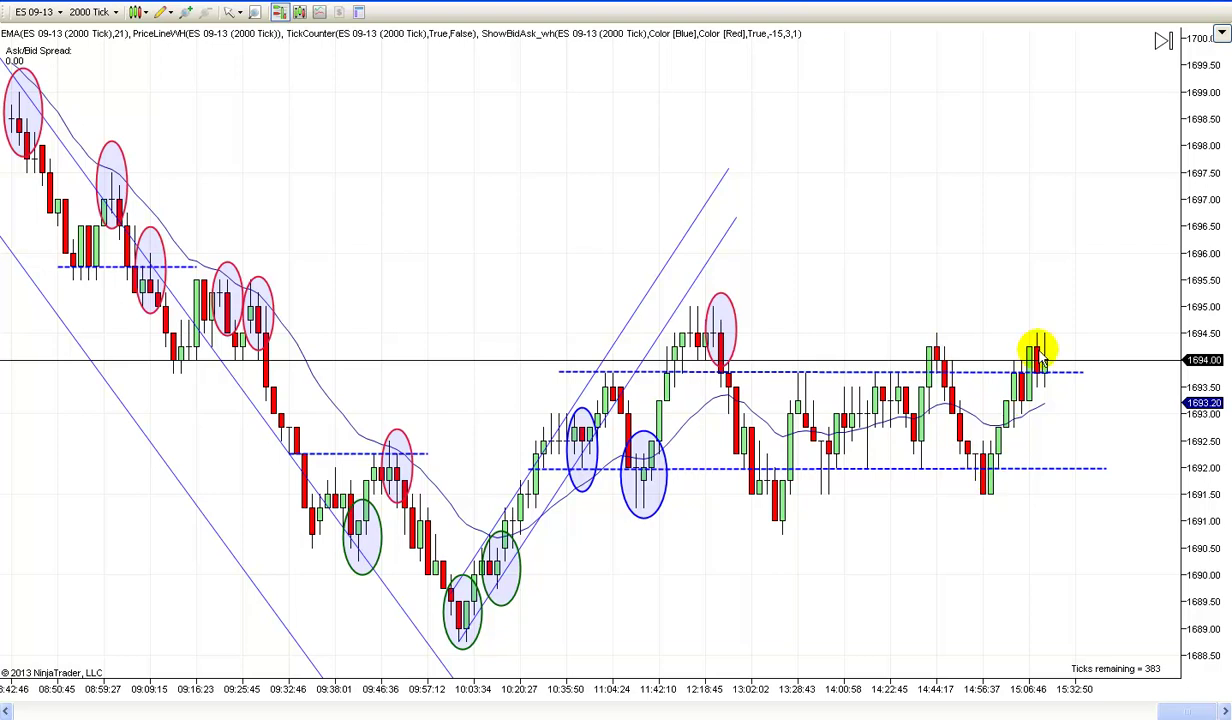
scroll(935, 525, up, 1)
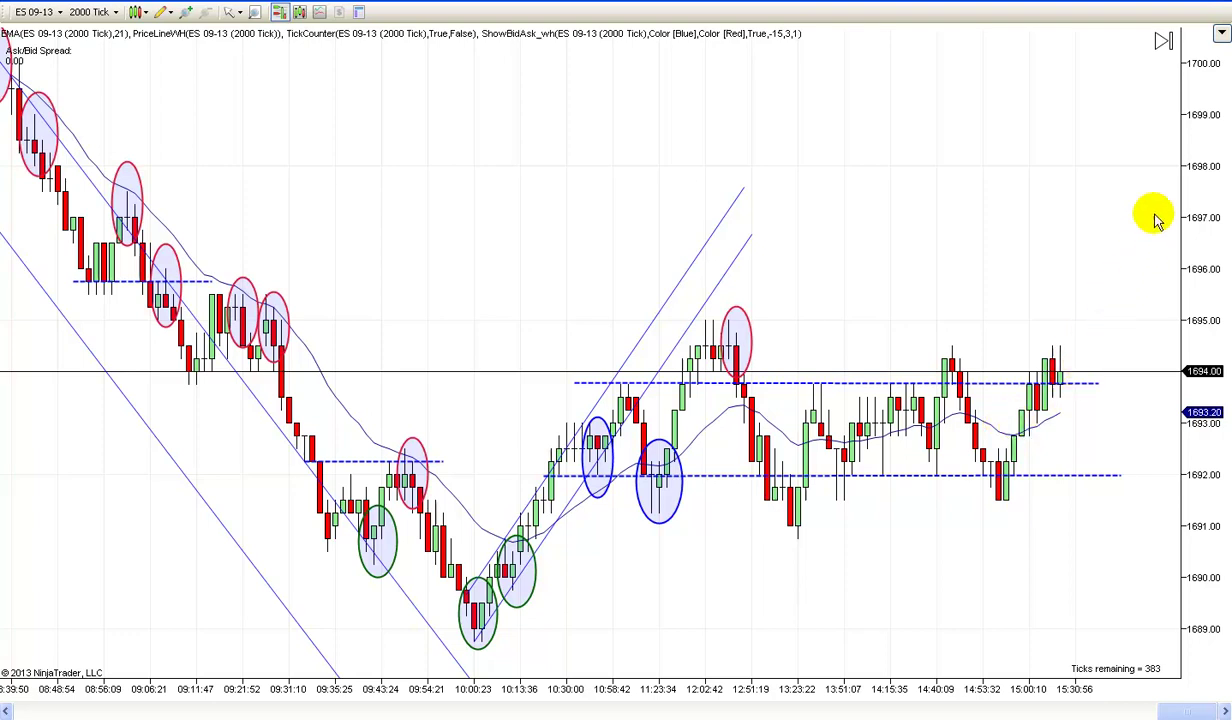
drag(993, 547, 1026, 539)
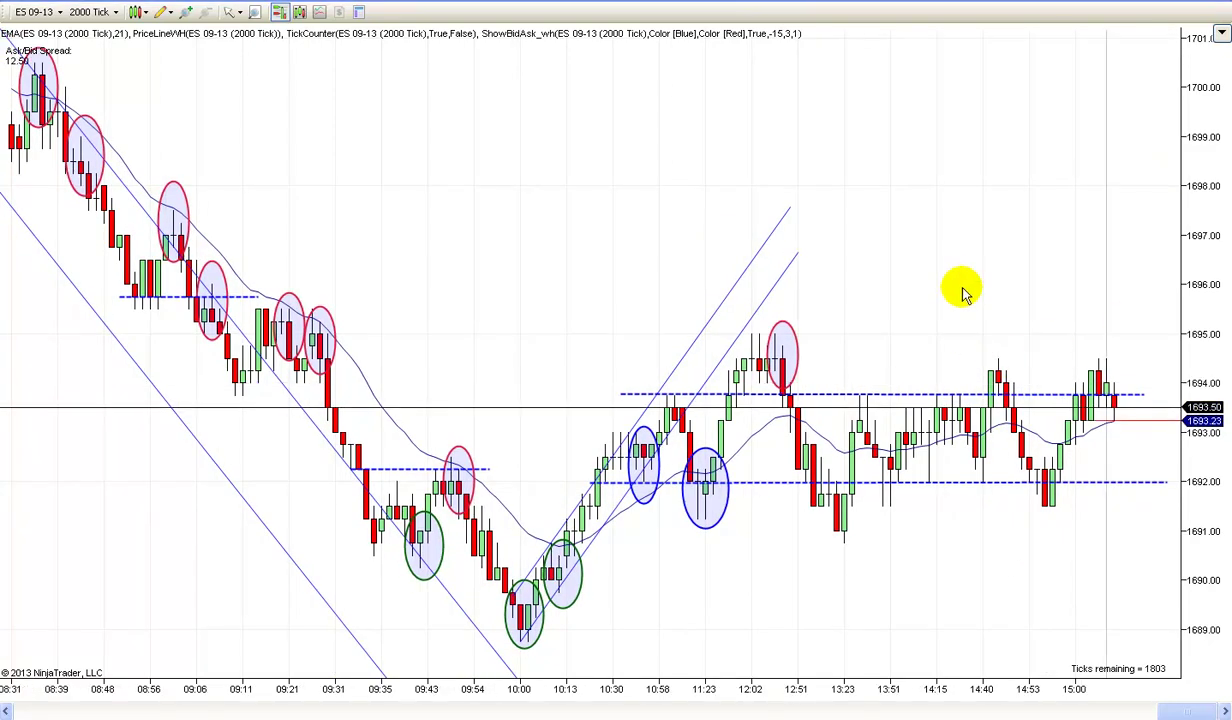
drag(962, 287, 970, 289)
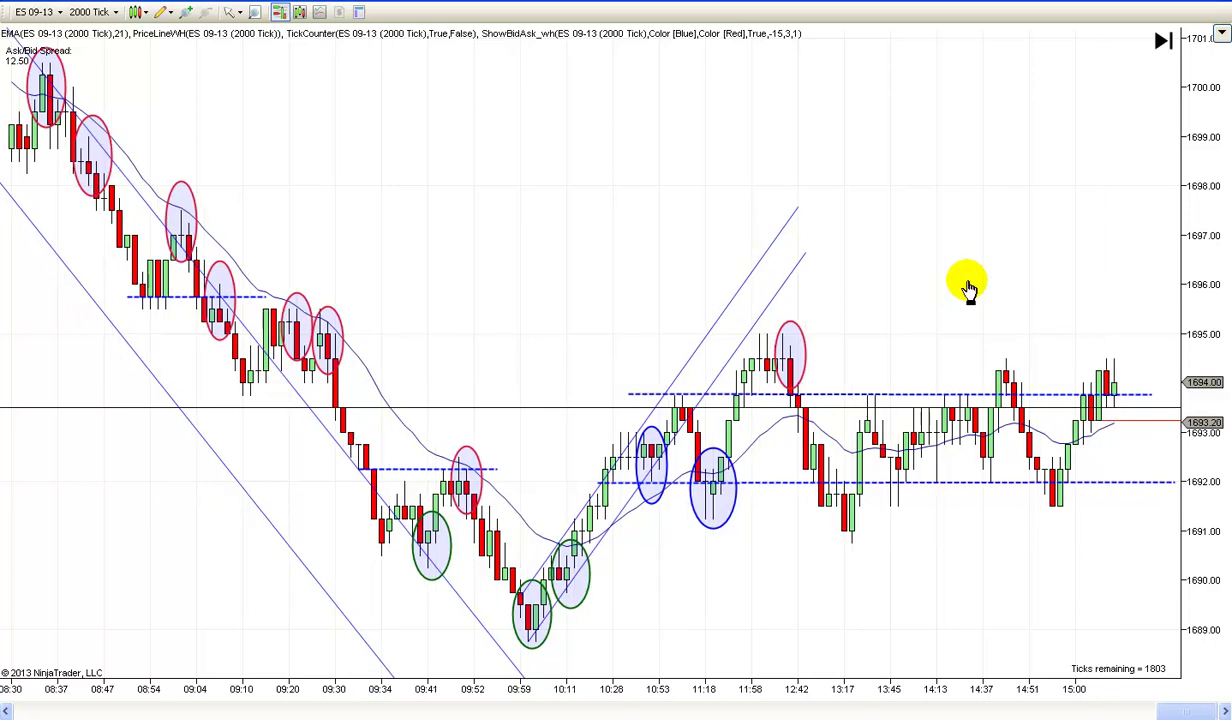